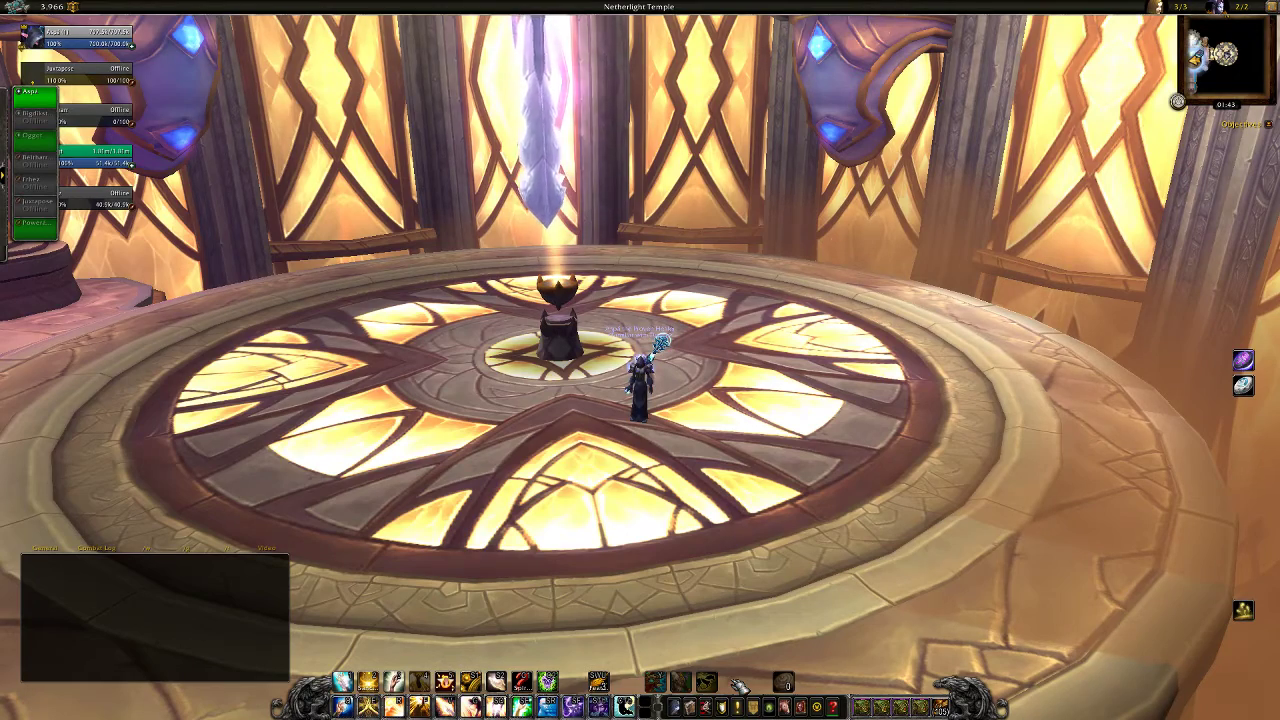
# Enter /suf in the chat box to open the Shadowed Unit Frames options window
pyautogui.write('/s')
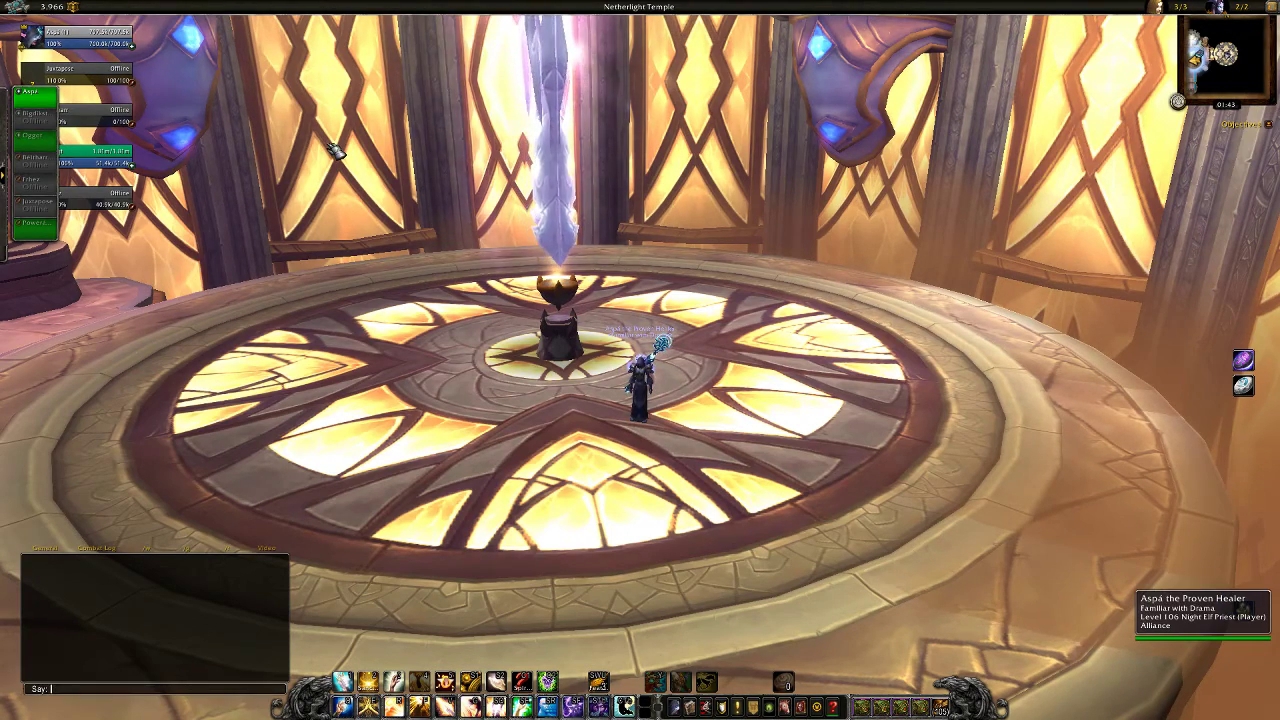
pyautogui.write('uf')
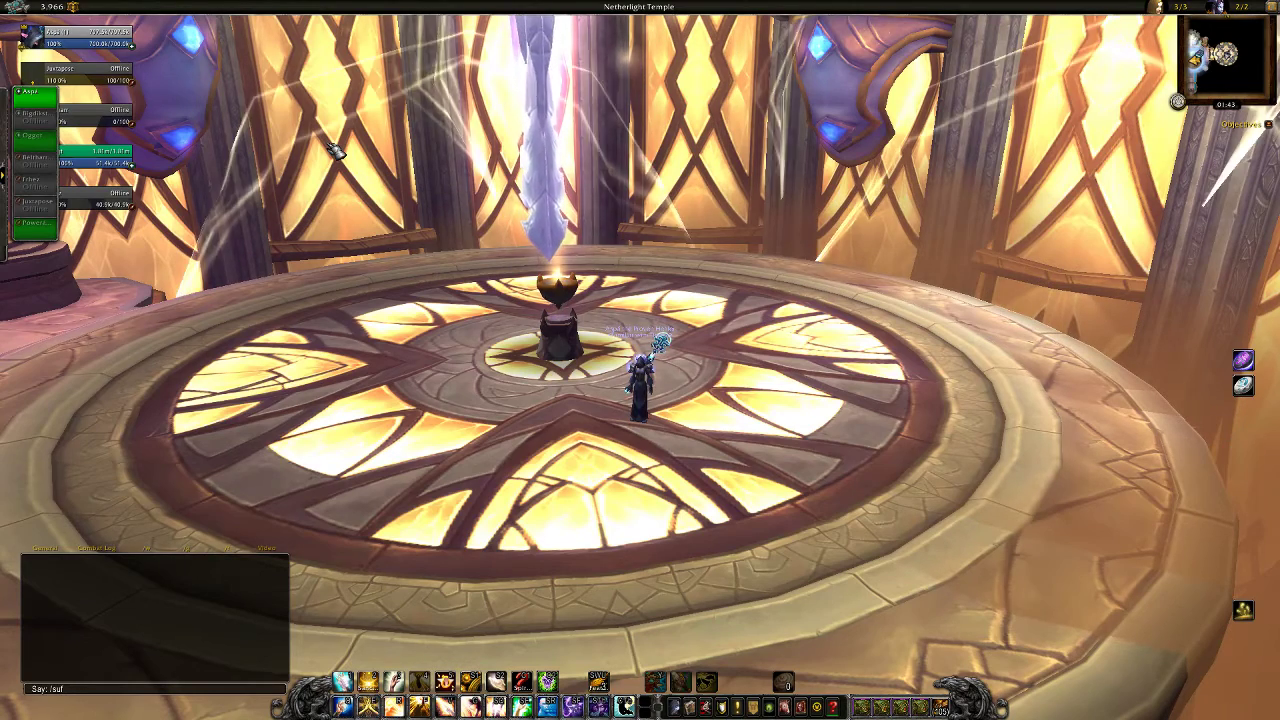
pyautogui.press('Return')
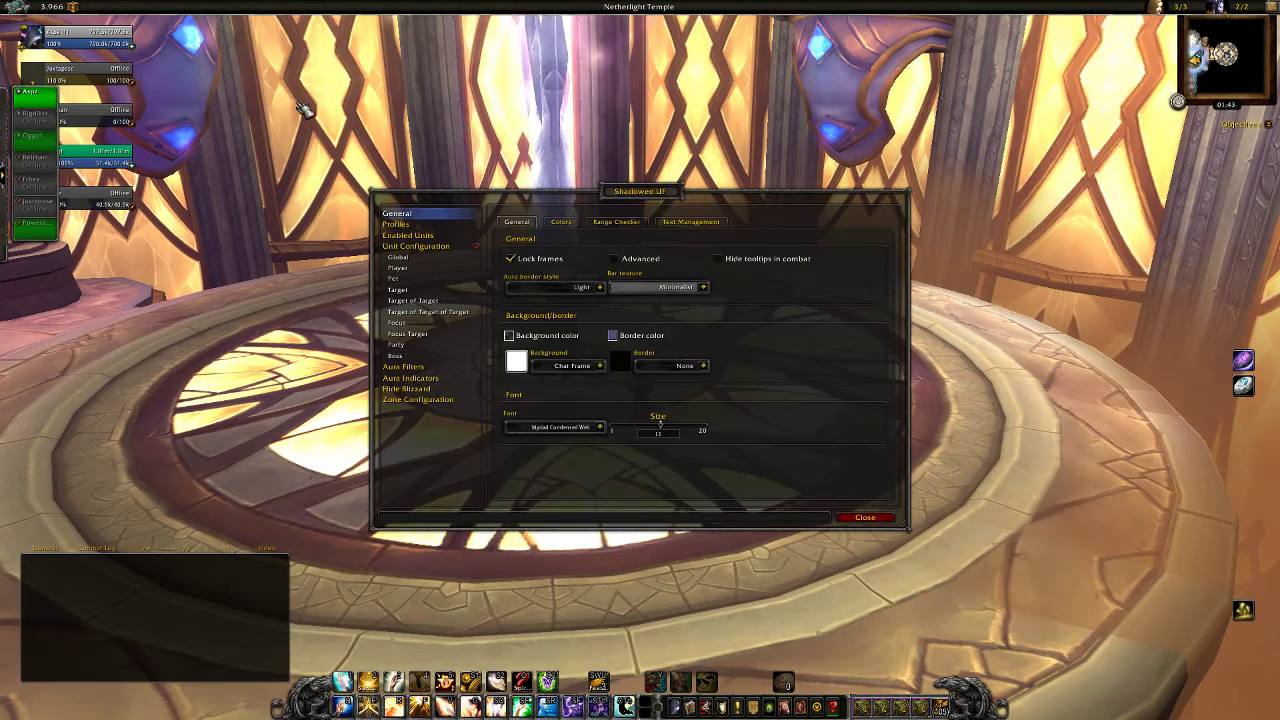
# Unlock frames, drag target right, move player/party down-left, and lower the options window
pyautogui.click(548, 252)
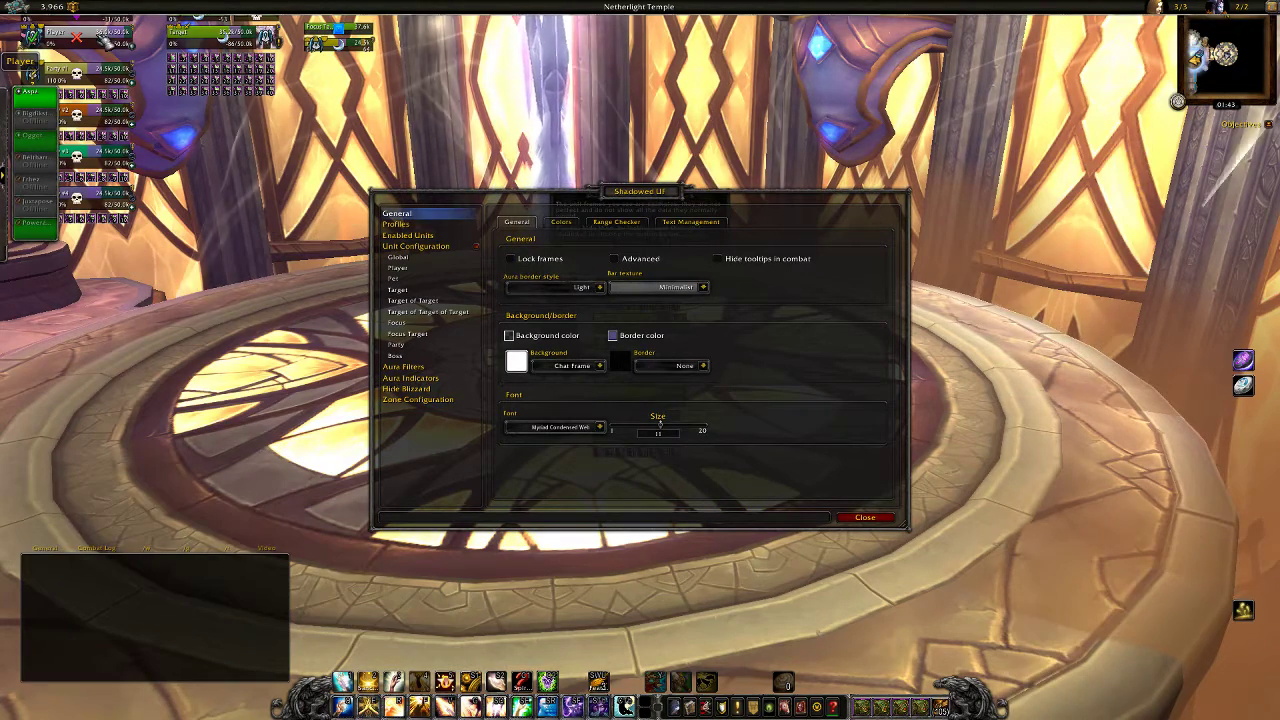
pyautogui.moveTo(228, 40); pyautogui.dragTo(1000, 330)
pyautogui.moveTo(107, 50); pyautogui.dragTo(187, 232)
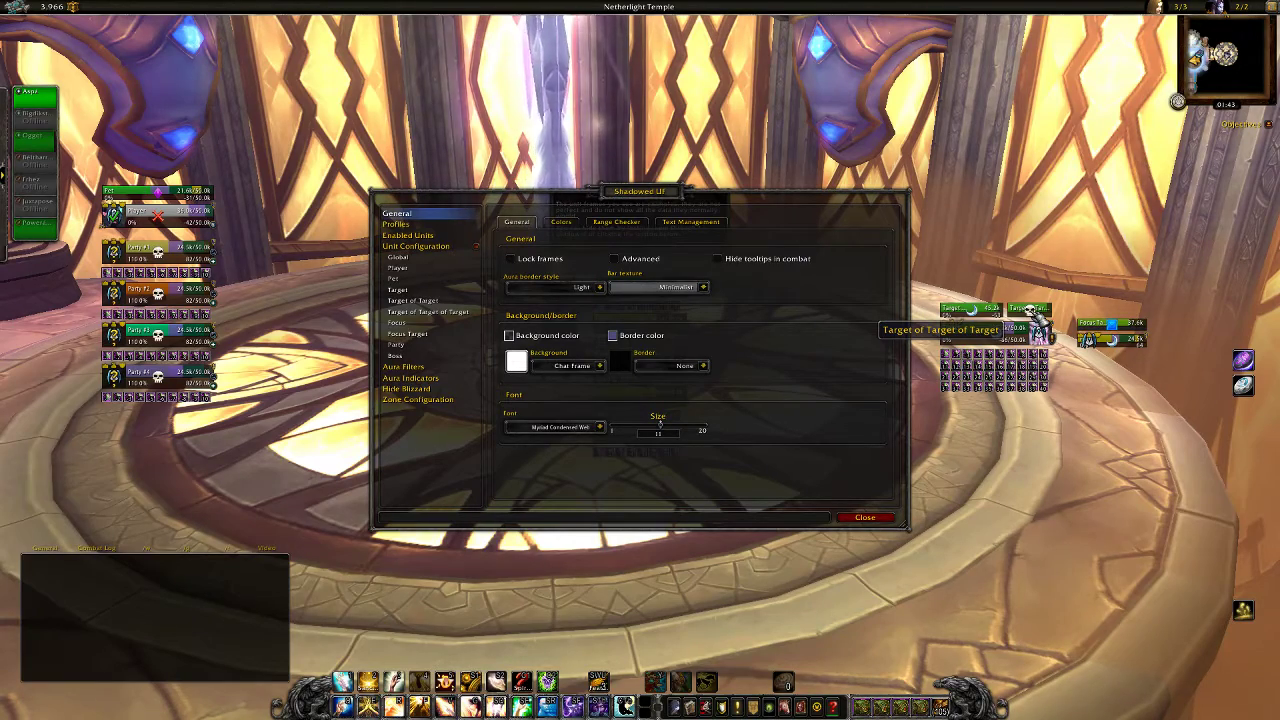
pyautogui.moveTo(678, 198); pyautogui.dragTo(668, 264)
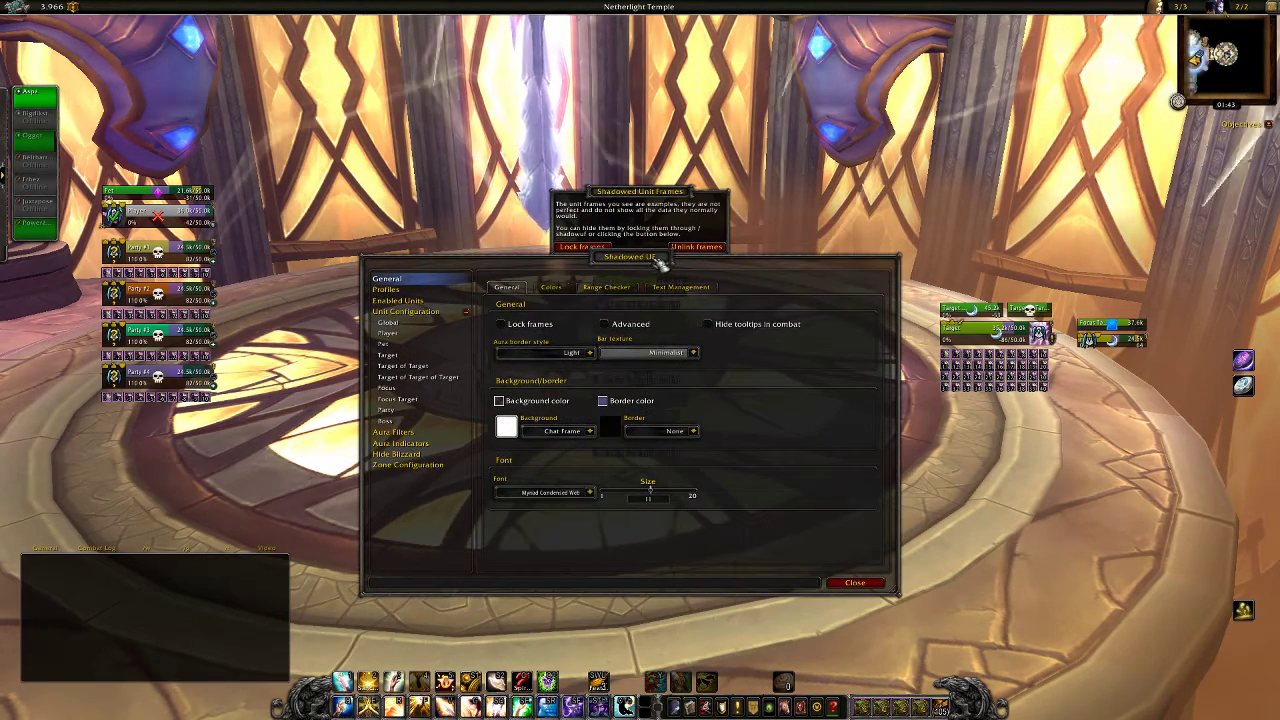
# Go to the Enabled Units page and move the notice and options window aside
pyautogui.click(426, 303)
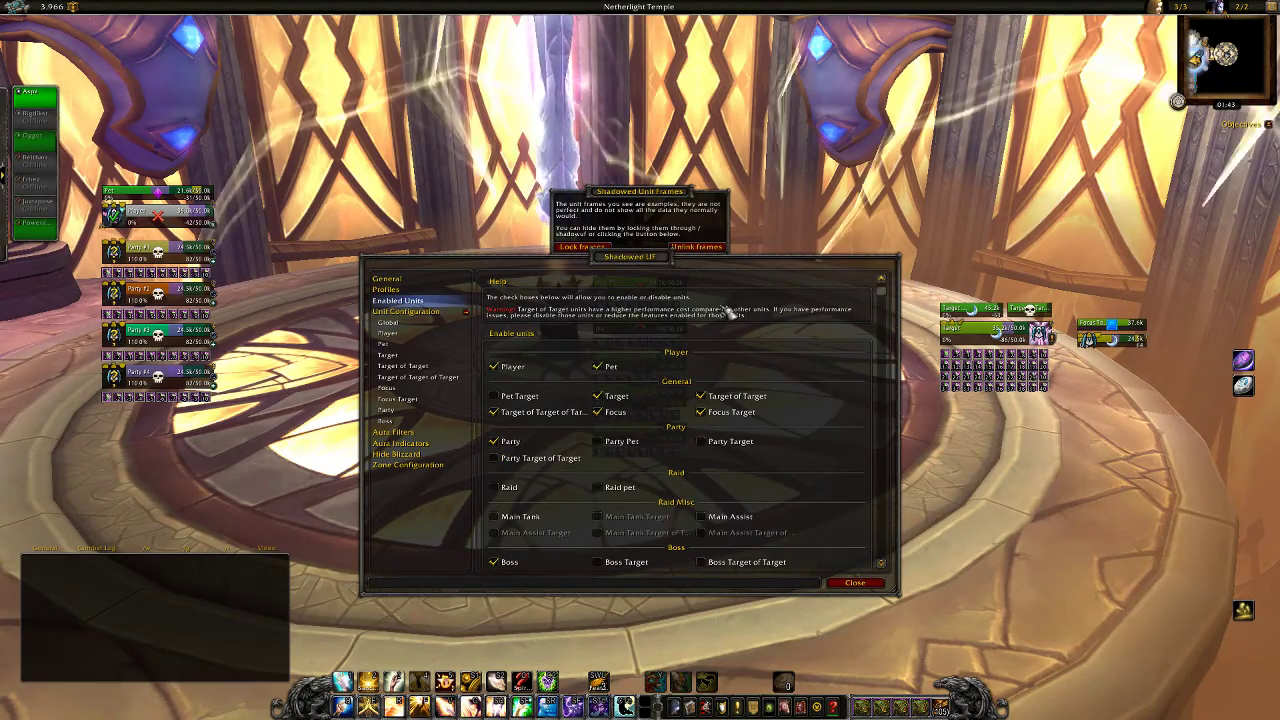
pyautogui.moveTo(638, 248); pyautogui.dragTo(771, 150)
pyautogui.moveTo(648, 260); pyautogui.dragTo(641, 184)
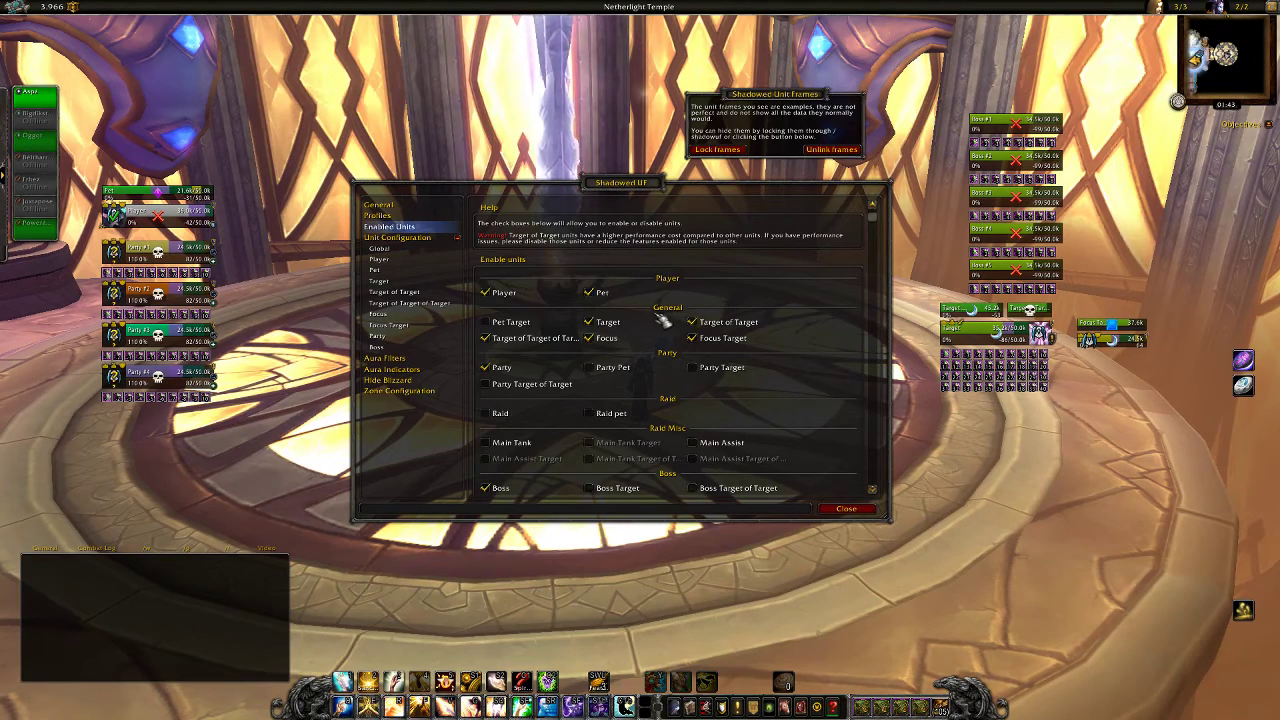
pyautogui.scroll(-1, 625, 310)
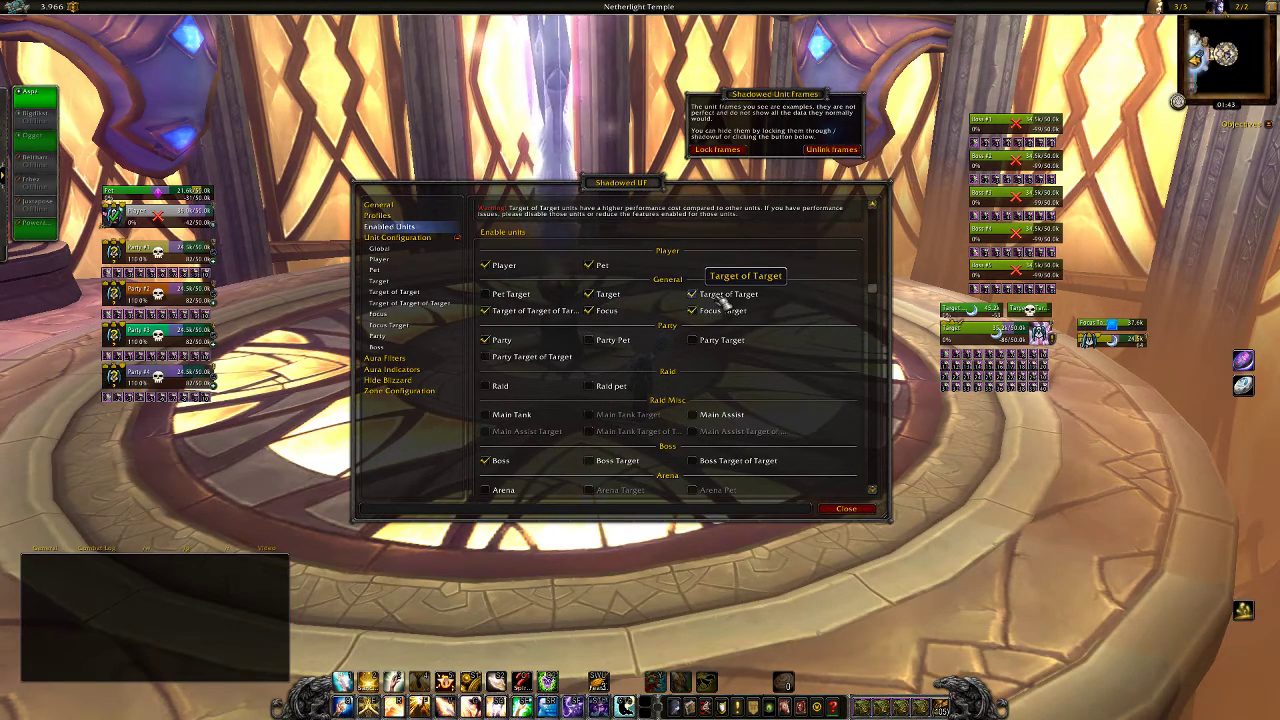
# Disable the Target of Target of Target and Party frames and move Focus lower
pyautogui.click(560, 314)
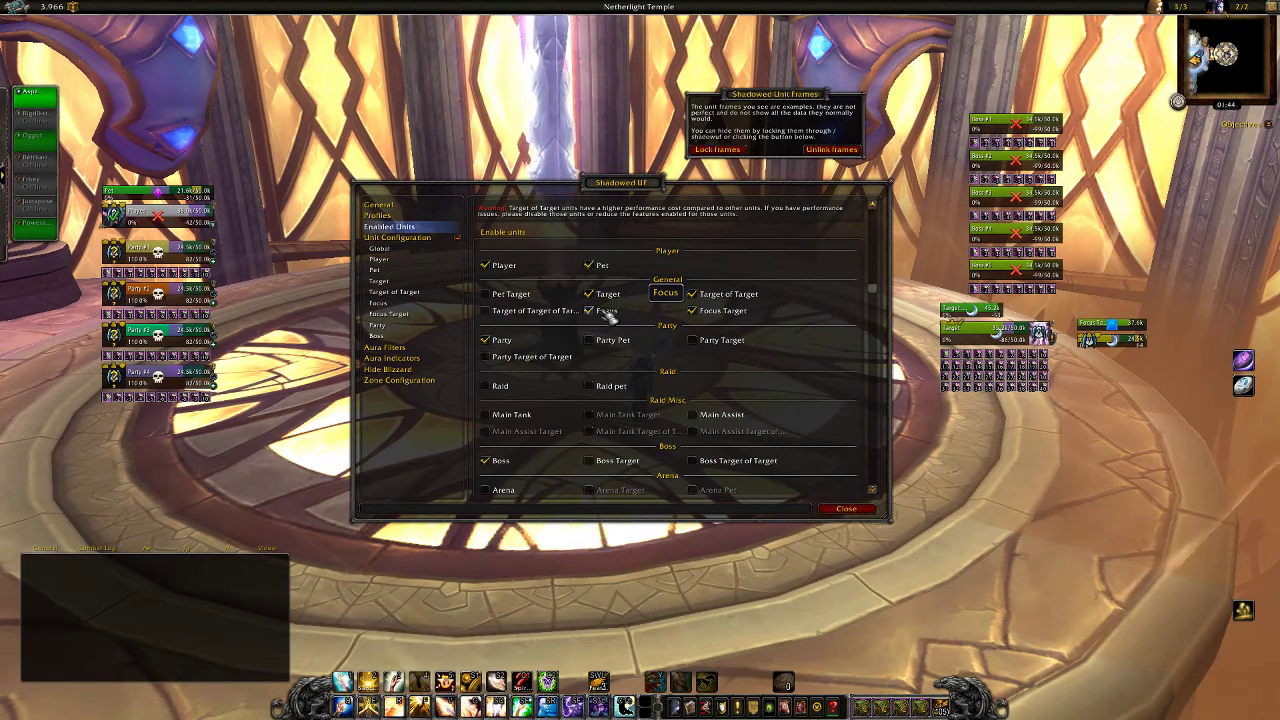
pyautogui.moveTo(1112, 338); pyautogui.dragTo(1112, 408)
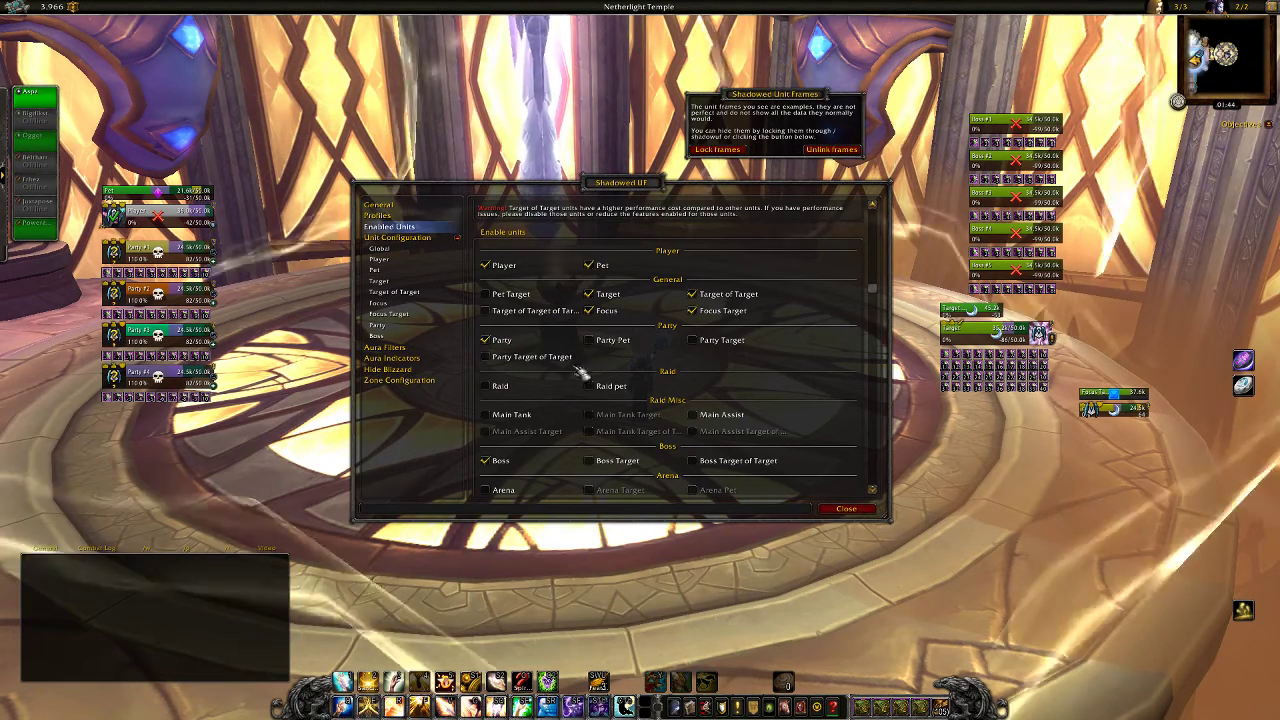
pyautogui.click(501, 341)
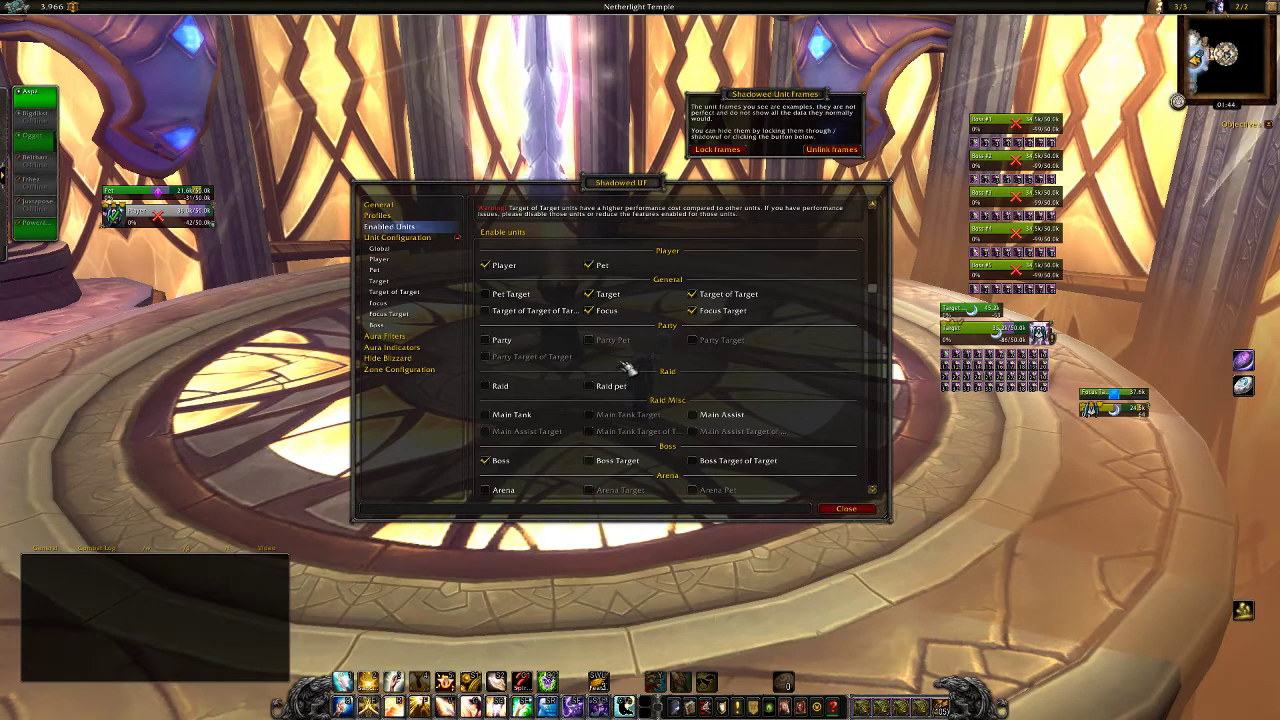
pyautogui.scroll(-1, 626, 370)
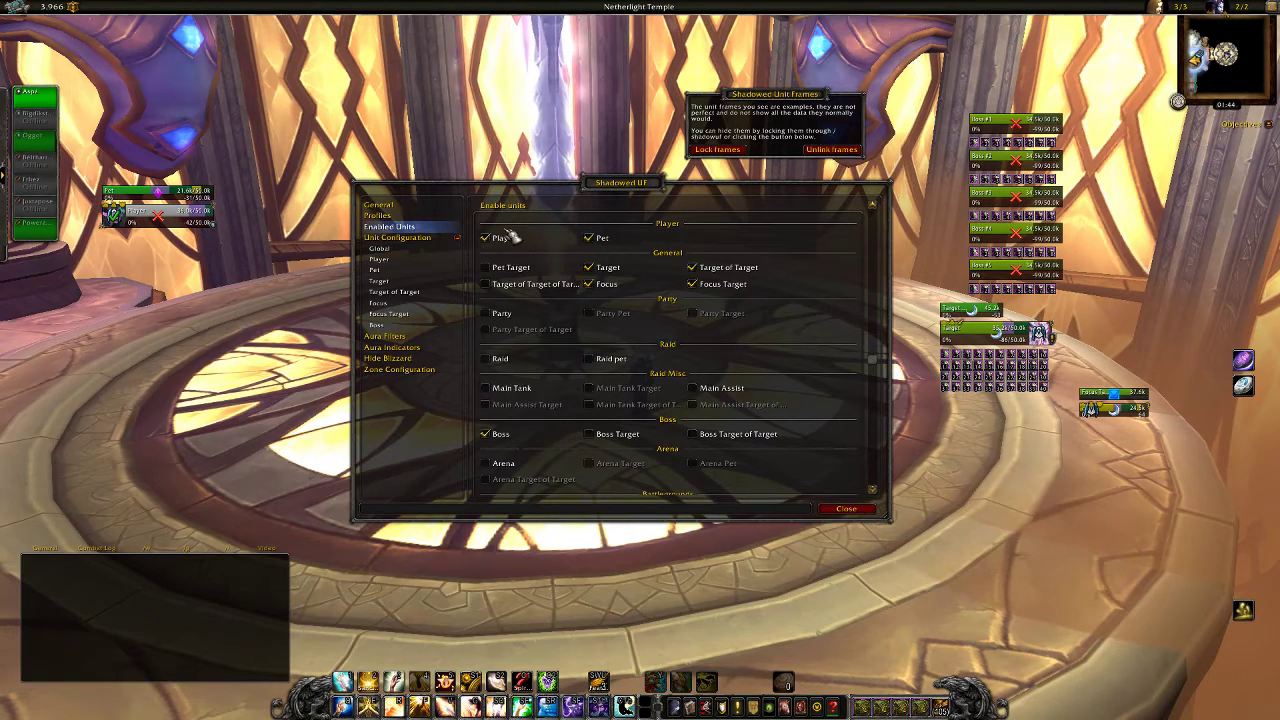
pyautogui.scroll(2, 575, 325)
pyautogui.scroll(-4, 697, 387)
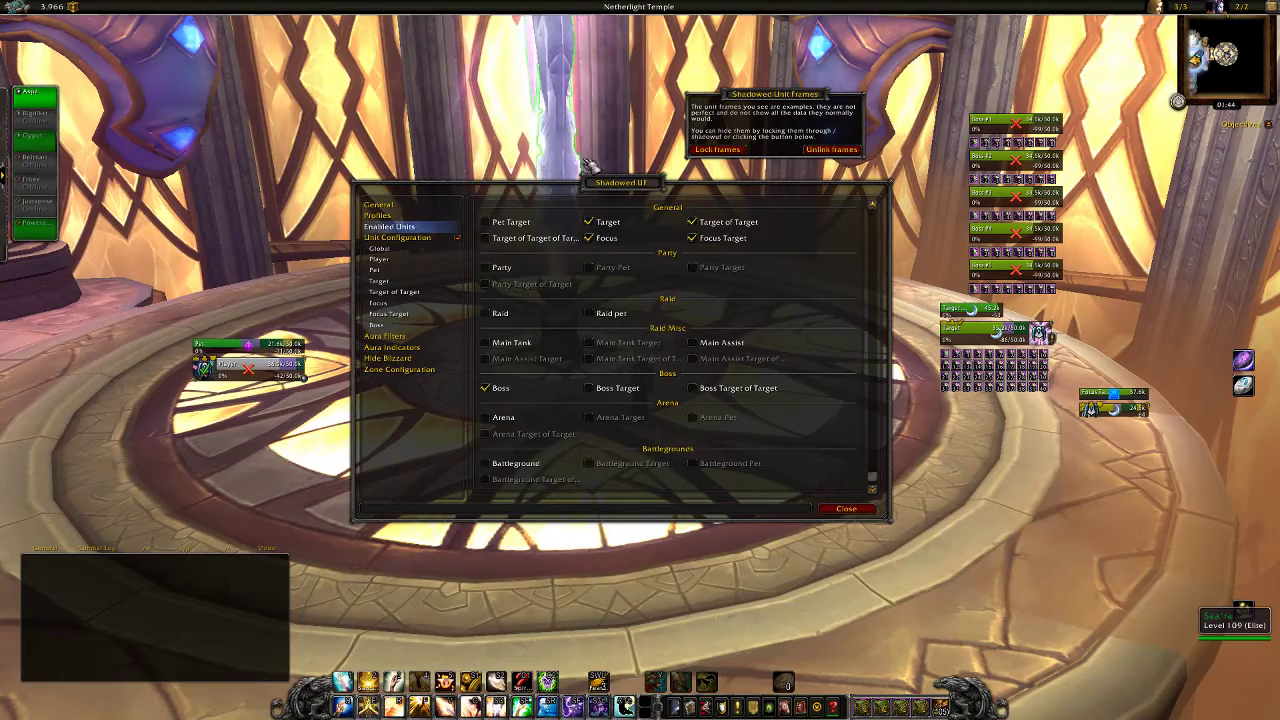
# Place Pet above Player below the character, target frames beside them, Focus Target further right
pyautogui.moveTo(589, 190); pyautogui.dragTo(395, 322)
pyautogui.press('a')
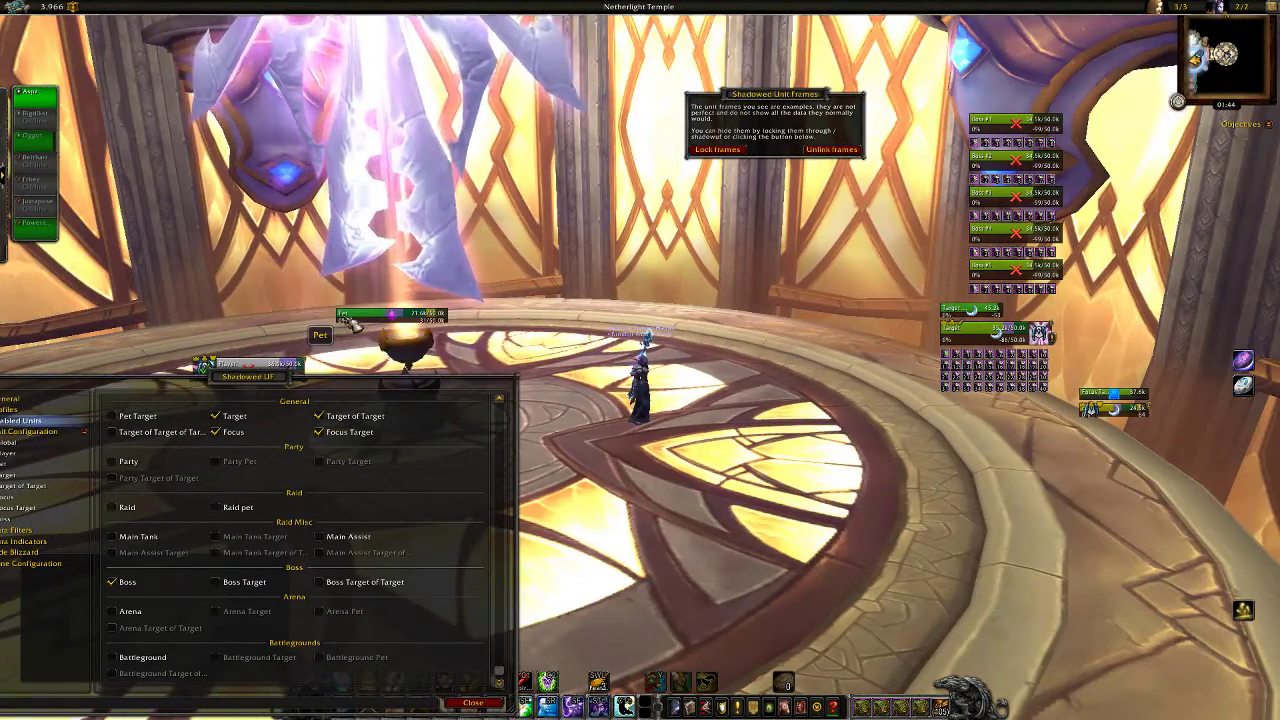
pyautogui.moveTo(255, 365); pyautogui.dragTo(635, 485)
pyautogui.moveTo(395, 325); pyautogui.dragTo(630, 466)
pyautogui.moveTo(1009, 343); pyautogui.dragTo(854, 490)
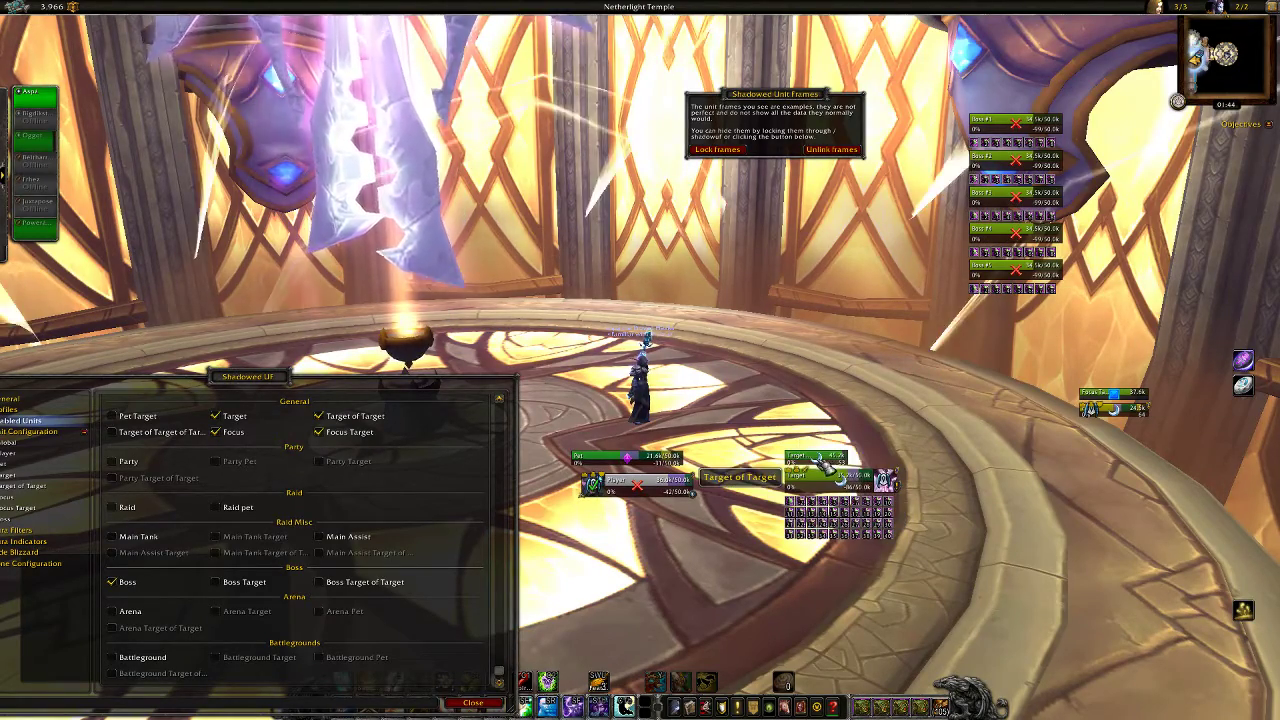
pyautogui.moveTo(1124, 408); pyautogui.dragTo(1042, 482)
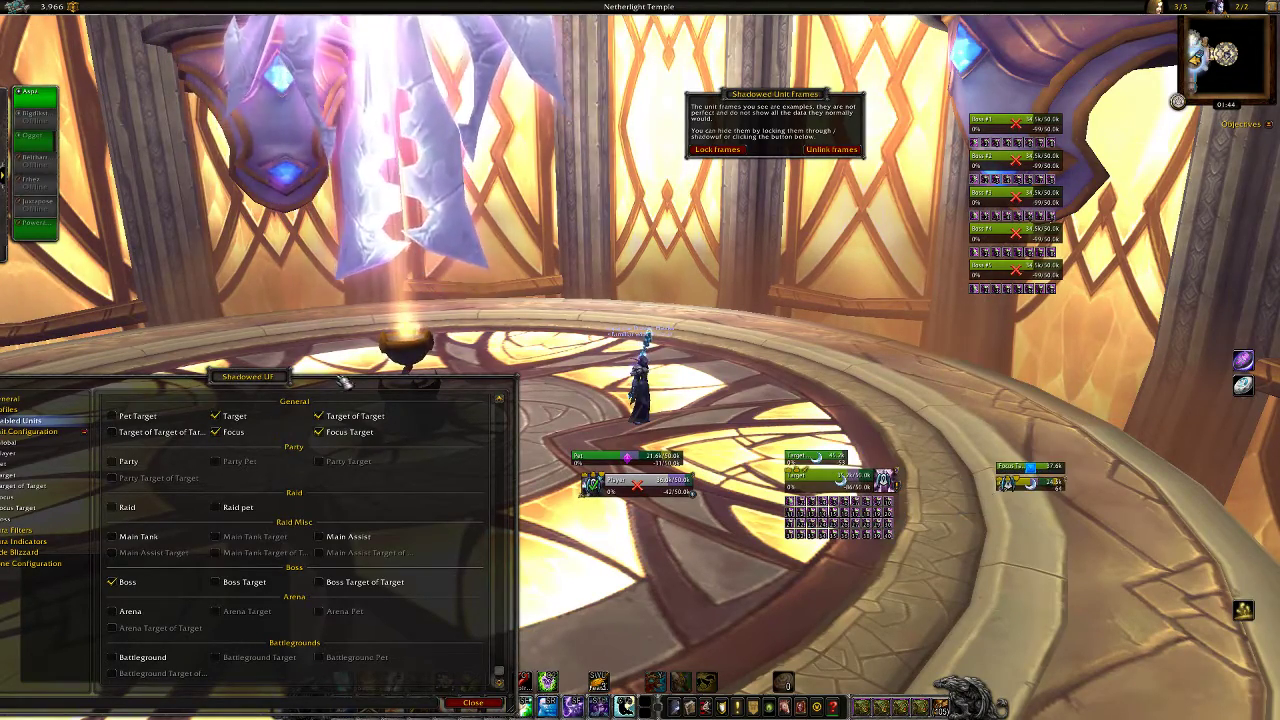
pyautogui.moveTo(328, 380); pyautogui.dragTo(425, 52)
pyautogui.moveTo(1024, 130); pyautogui.dragTo(1006, 131)
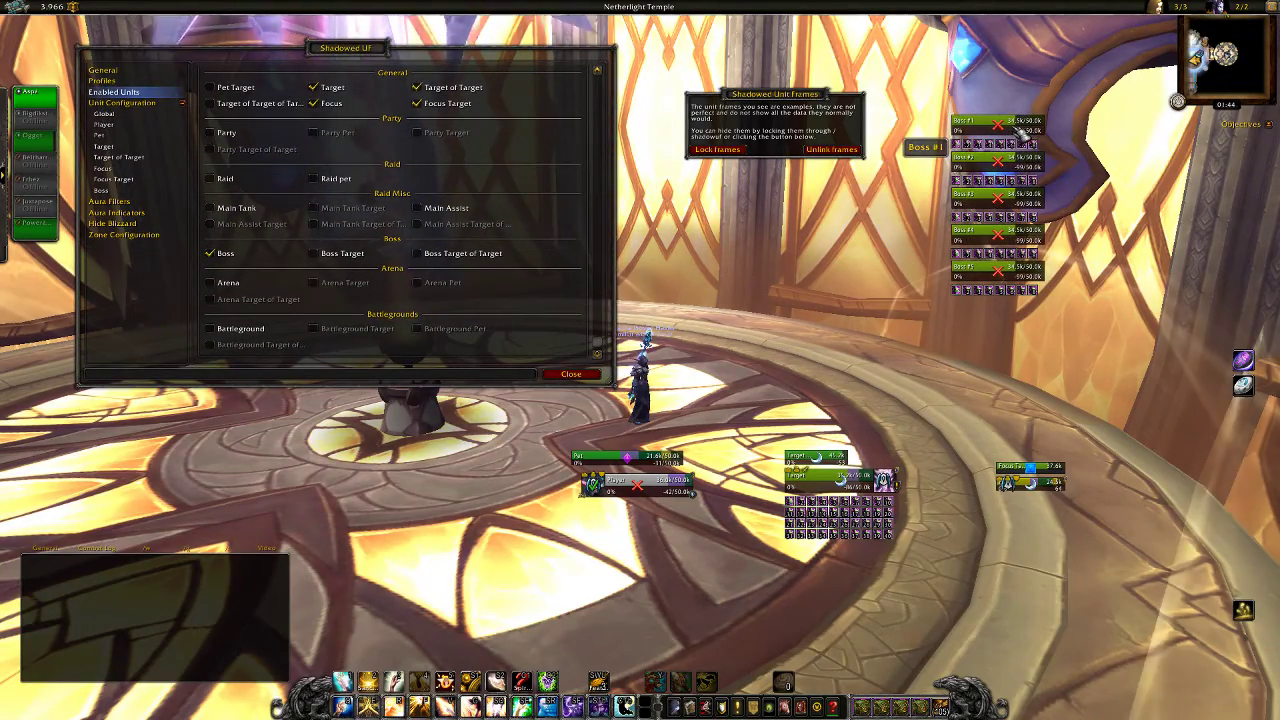
# In Global unit configuration, add Player to the modified units and view the Frame settings
pyautogui.click(137, 114)
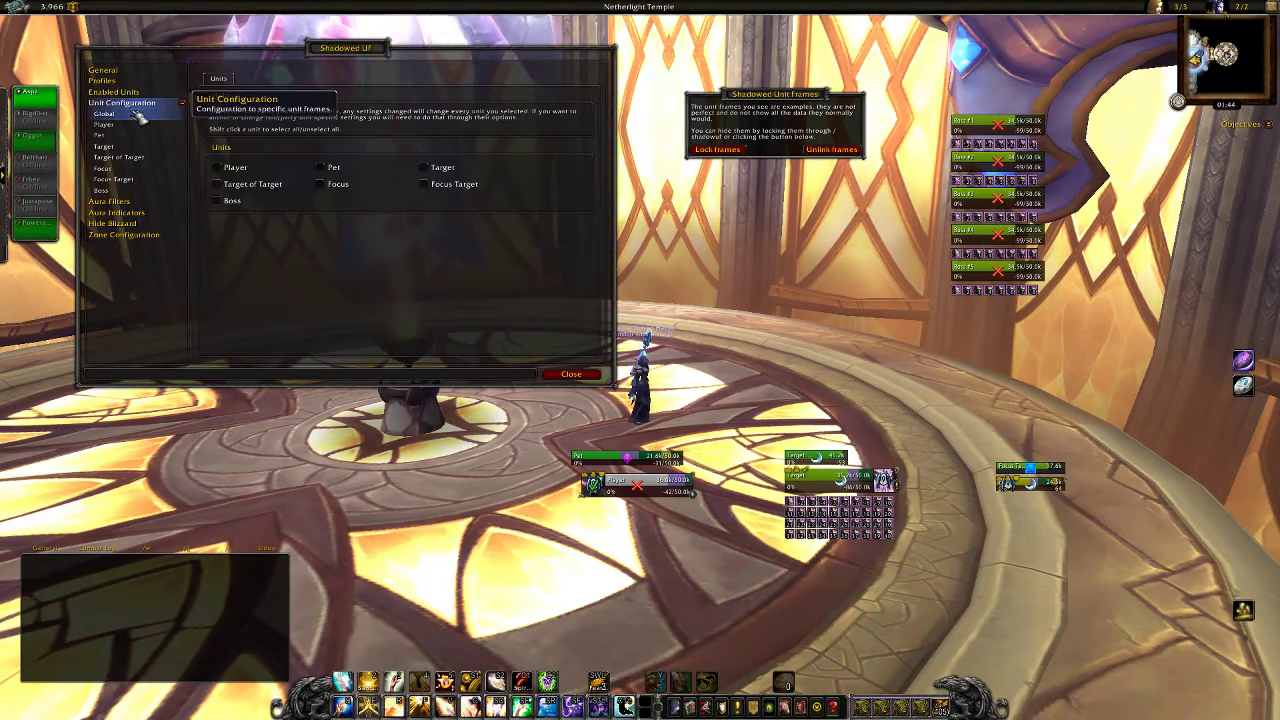
pyautogui.click(236, 170)
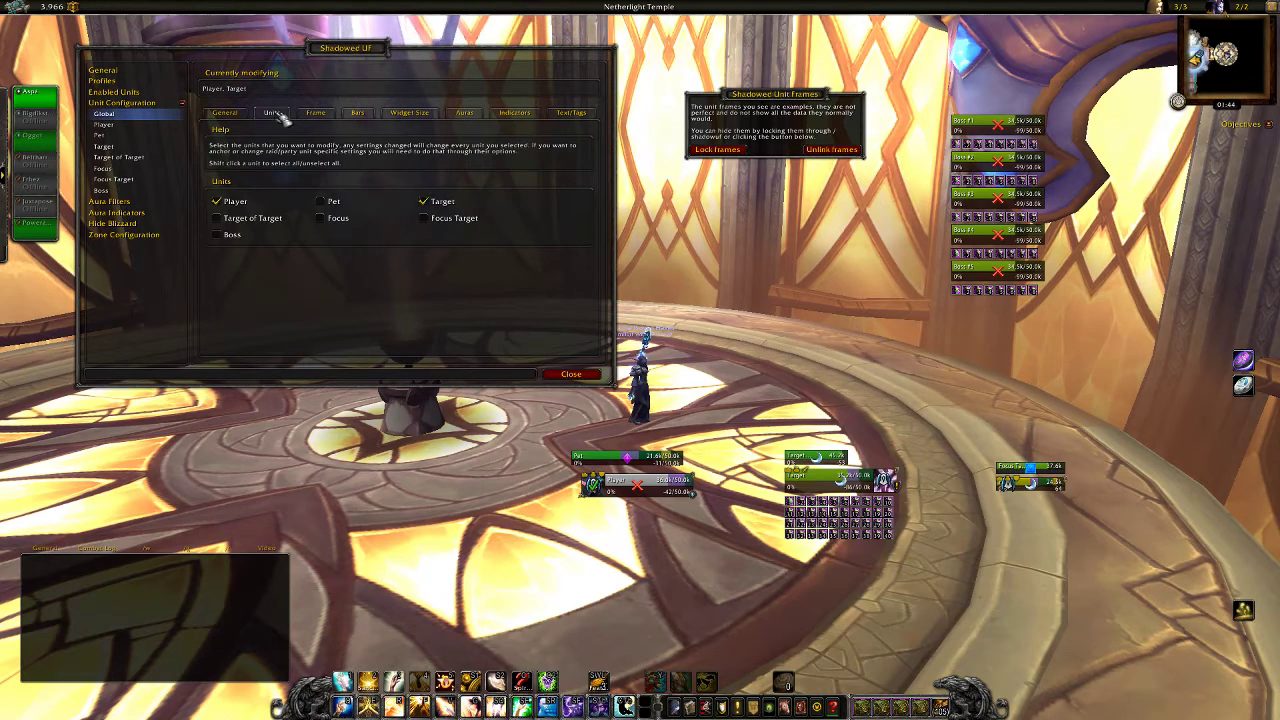
pyautogui.click(312, 114)
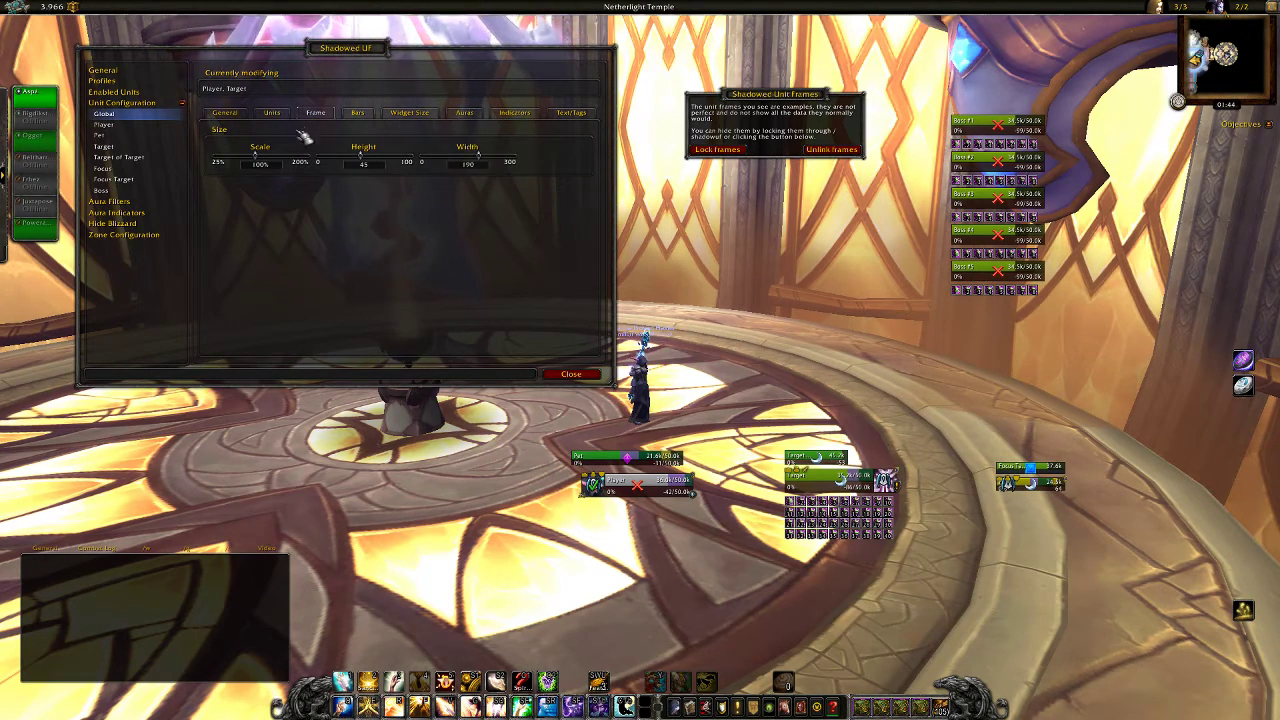
# Move Pet, Target of Target and Focus Target frames above the character, Focus down-right
pyautogui.moveTo(662, 459); pyautogui.dragTo(735, 318)
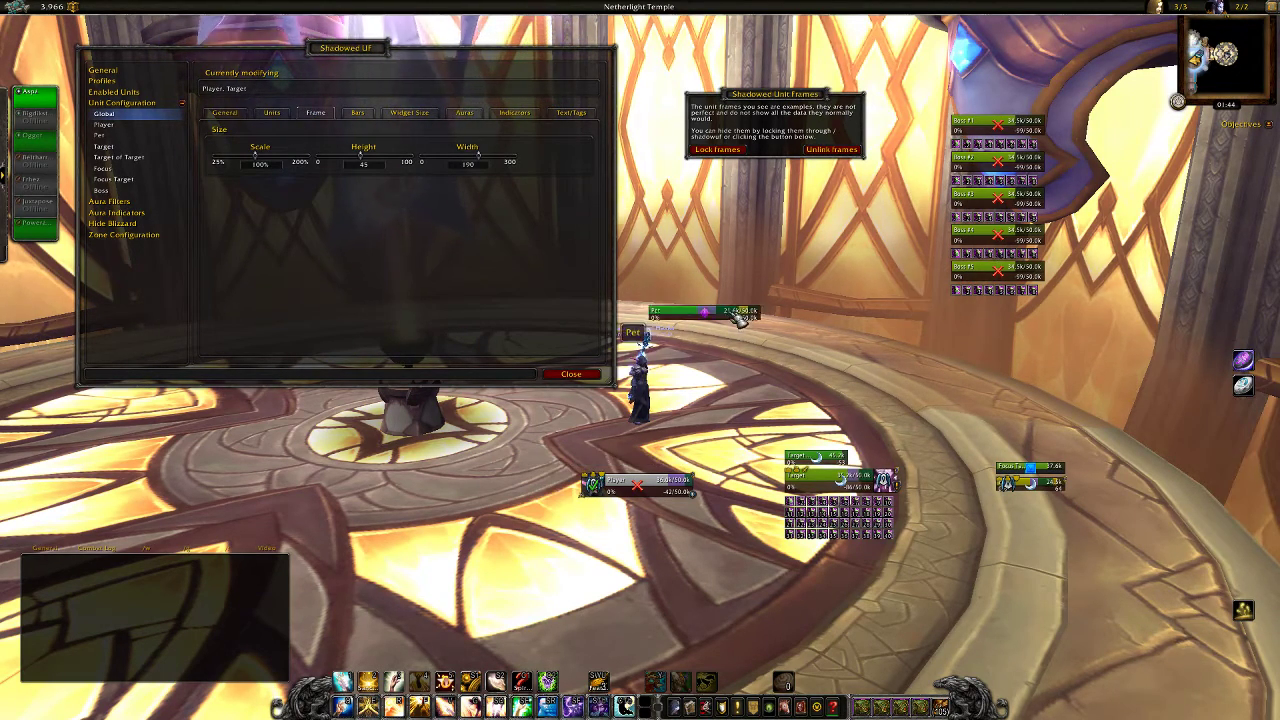
pyautogui.moveTo(827, 464); pyautogui.dragTo(815, 332)
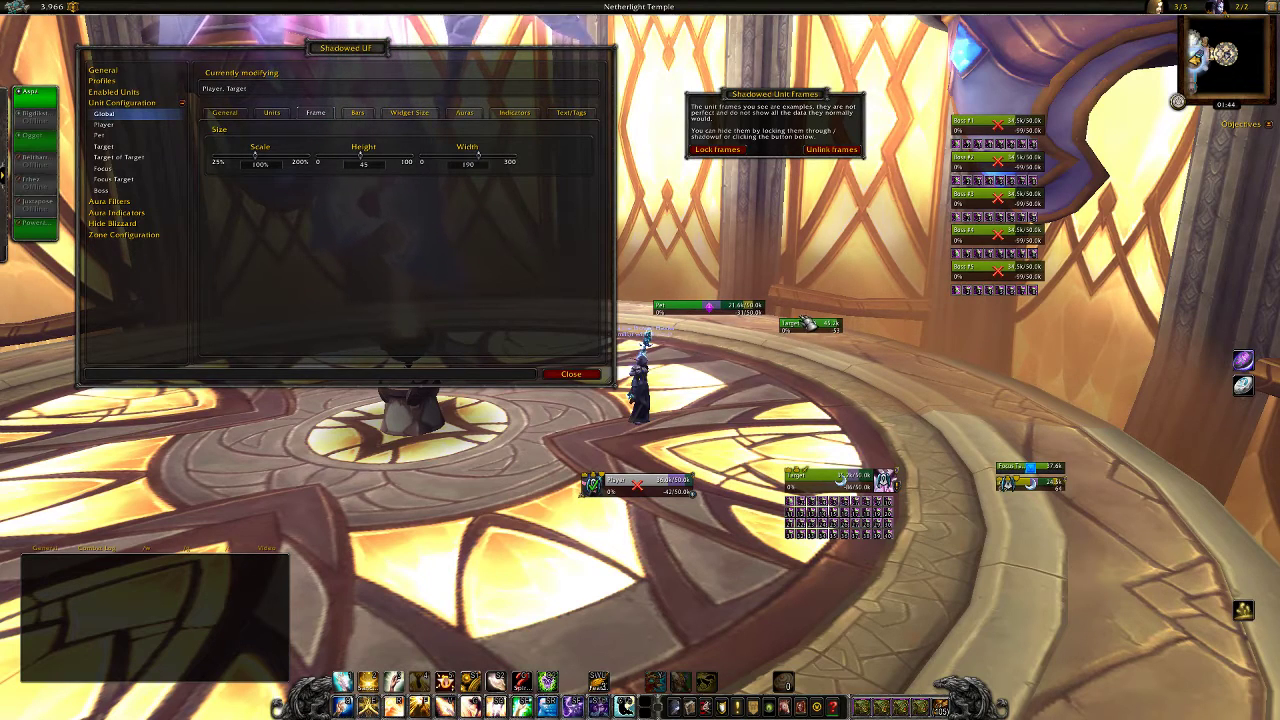
pyautogui.moveTo(1033, 486); pyautogui.dragTo(913, 308)
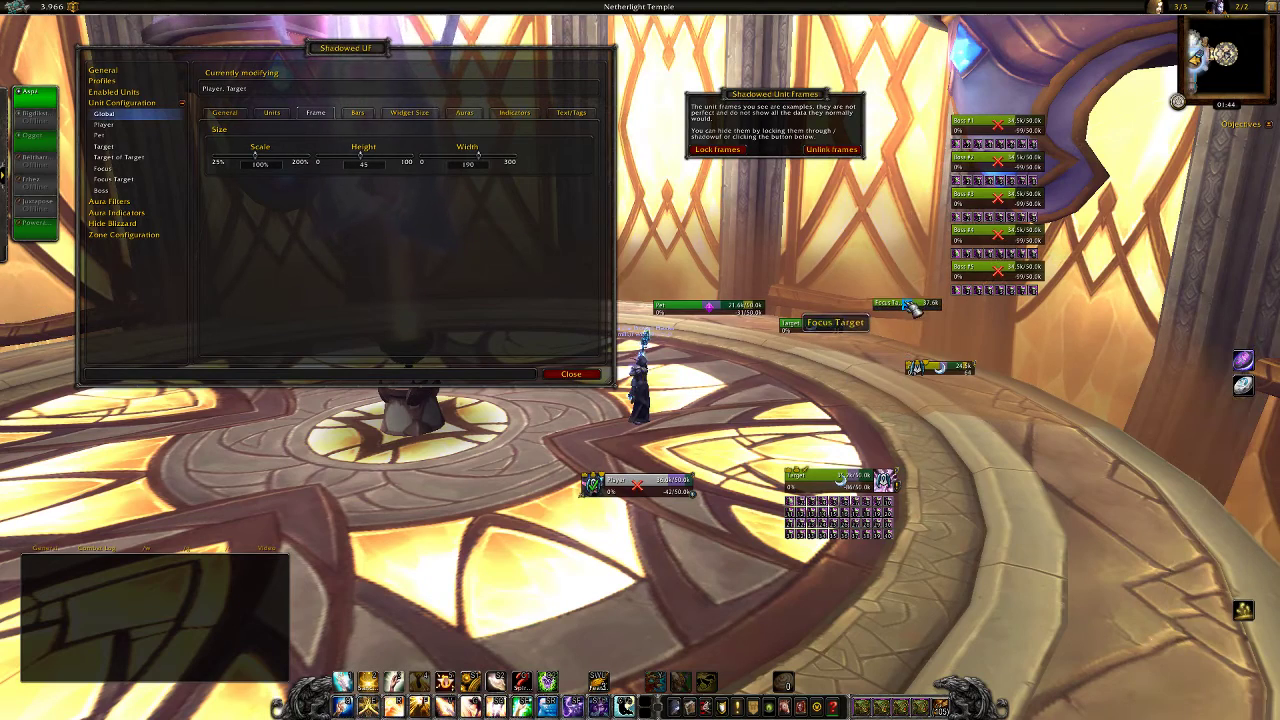
pyautogui.moveTo(948, 375); pyautogui.dragTo(991, 499)
# Add Focus to the global units so Focus, Player and Target are edited together
pyautogui.click(240, 115)
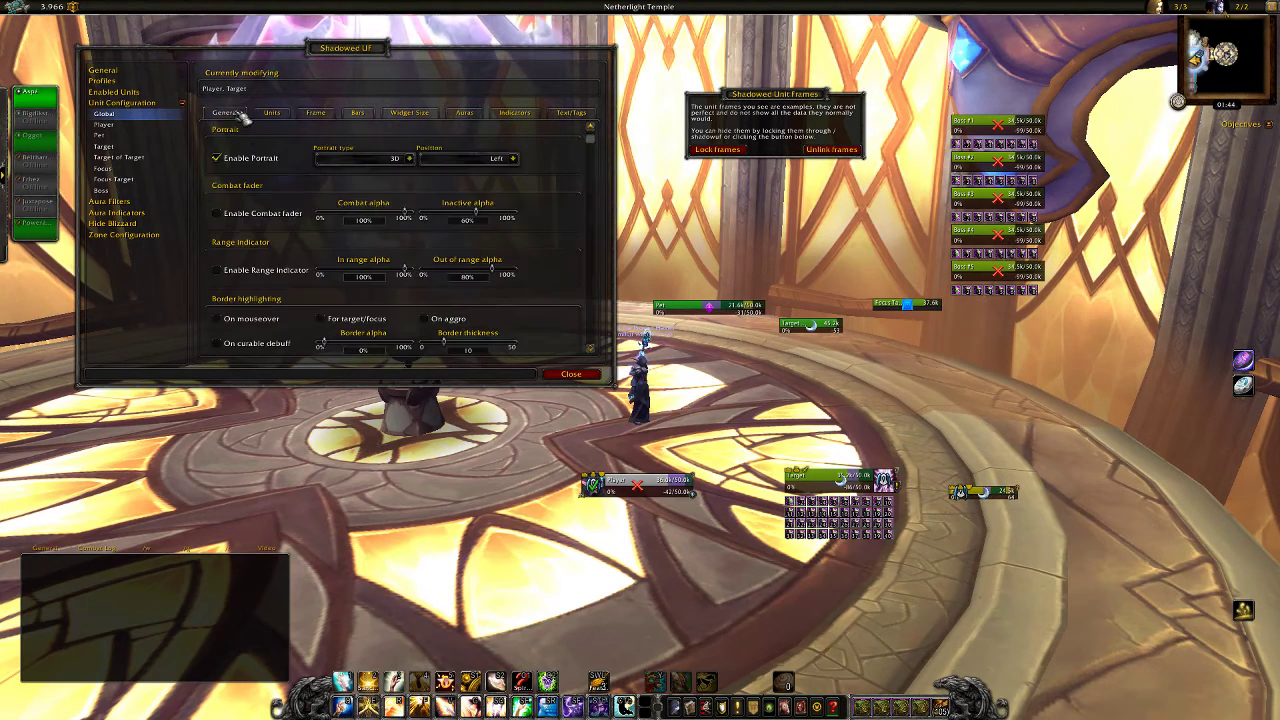
pyautogui.click(290, 114)
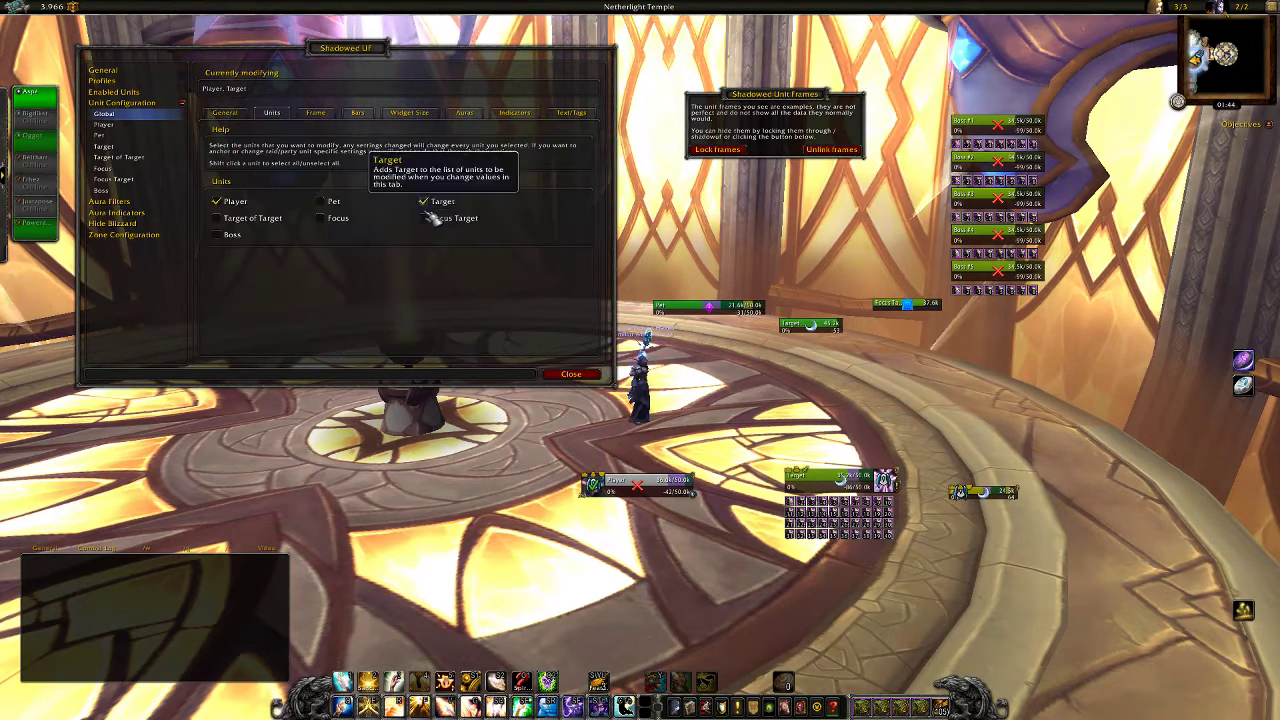
pyautogui.click(338, 218)
pyautogui.click(318, 113)
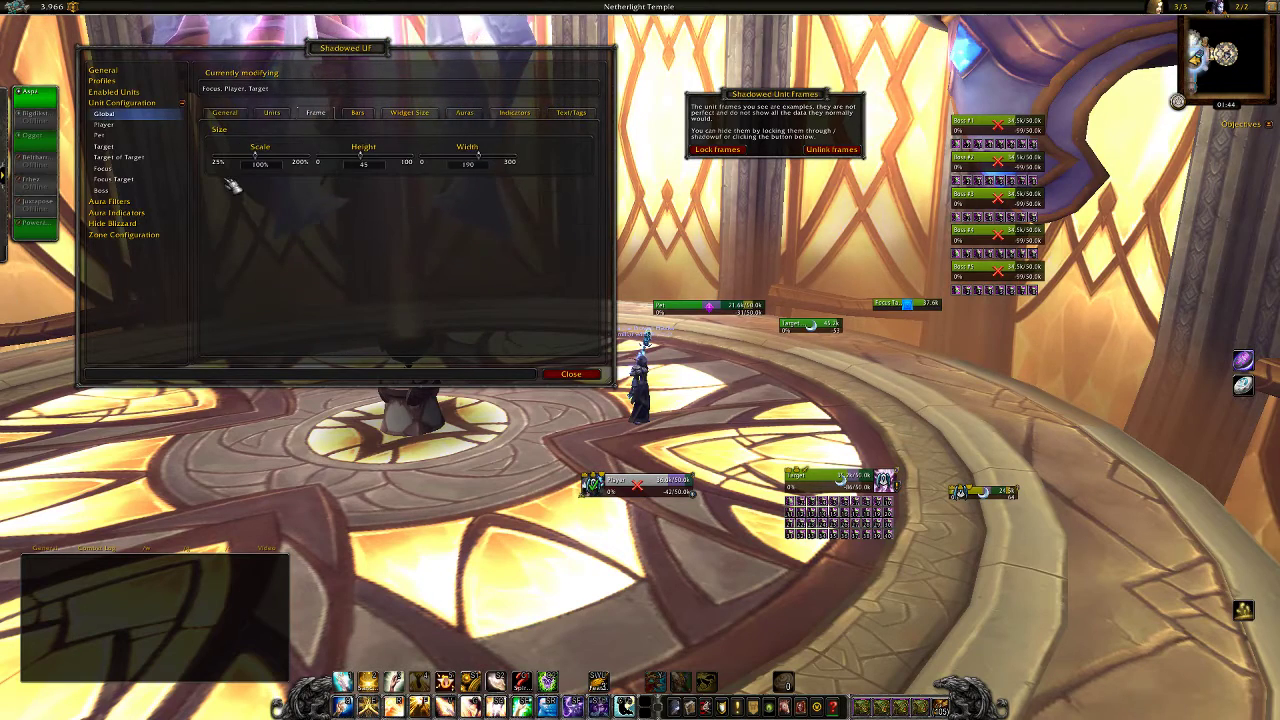
# Toggle the Alt. Power bar off and on, then review Health through Cast bar options
pyautogui.click(356, 113)
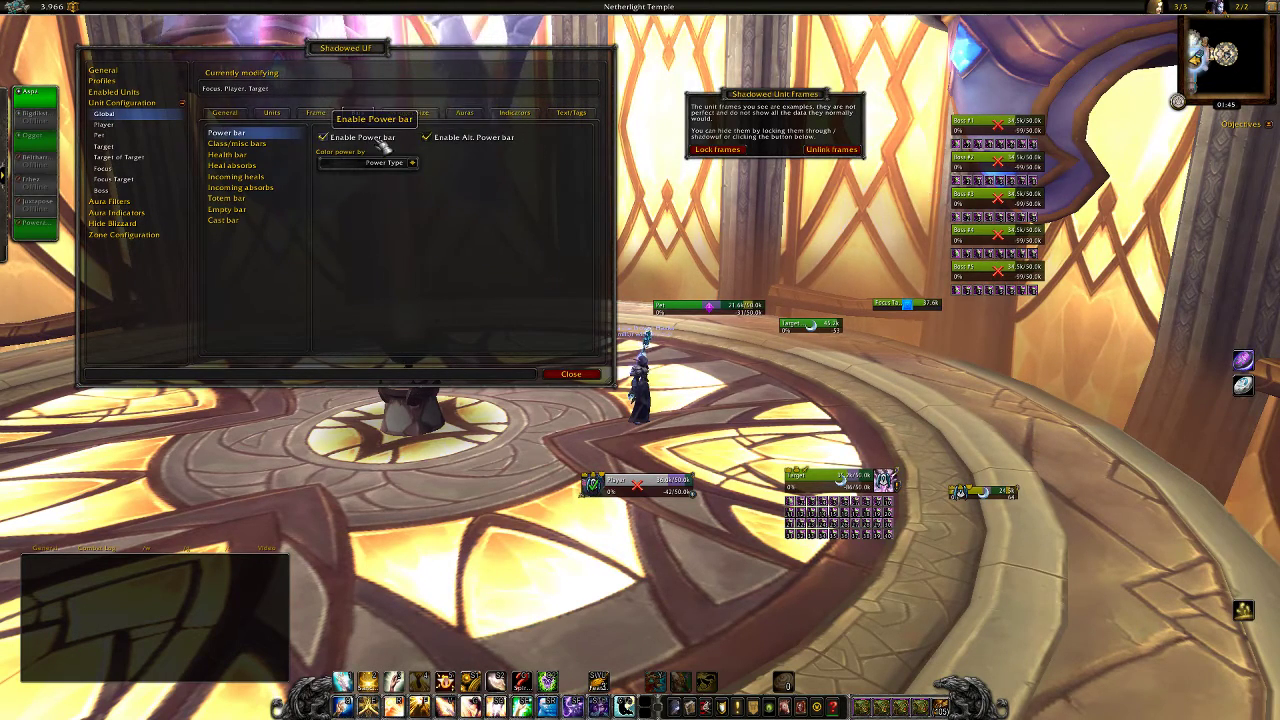
pyautogui.click(504, 144)
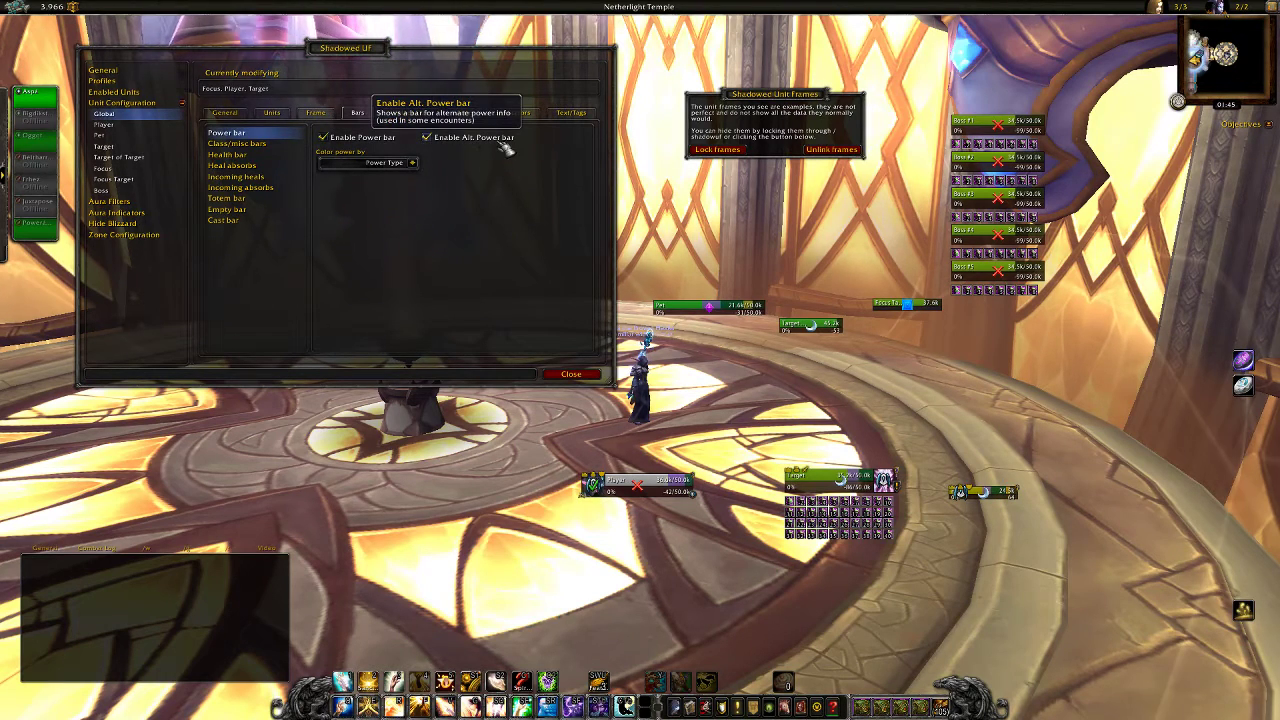
pyautogui.click(491, 141)
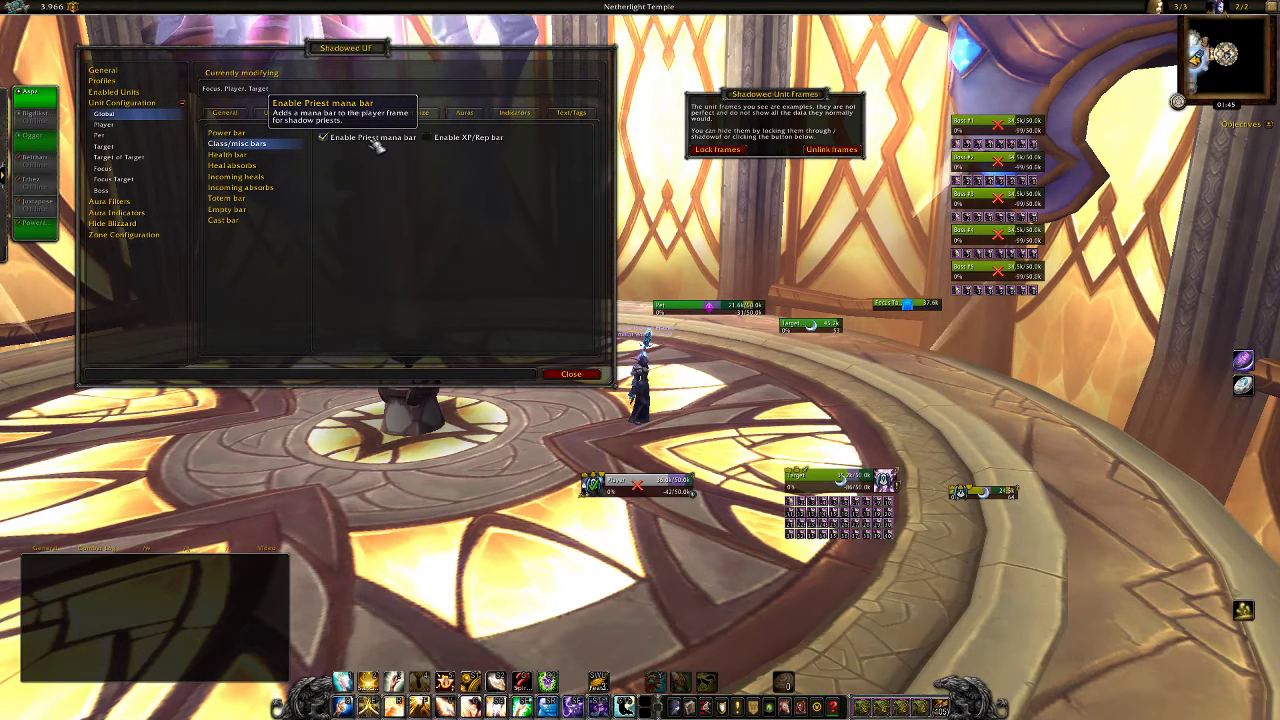
pyautogui.click(244, 157)
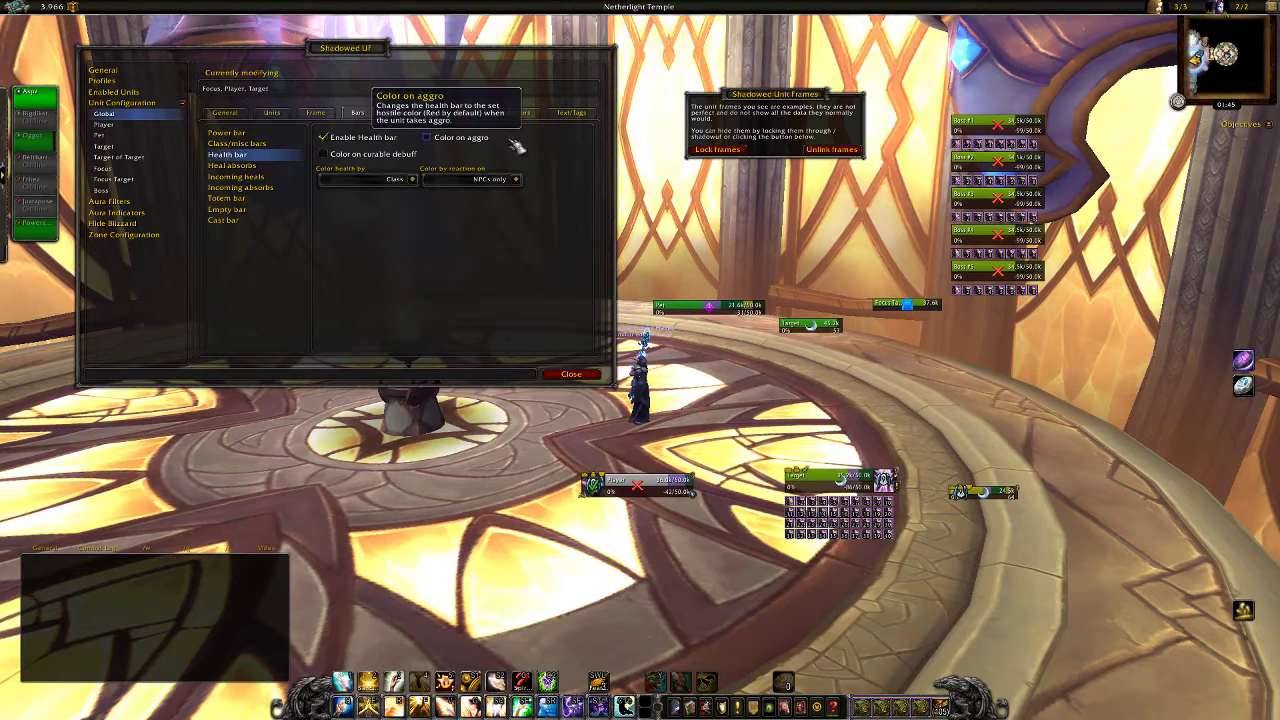
pyautogui.click(240, 166)
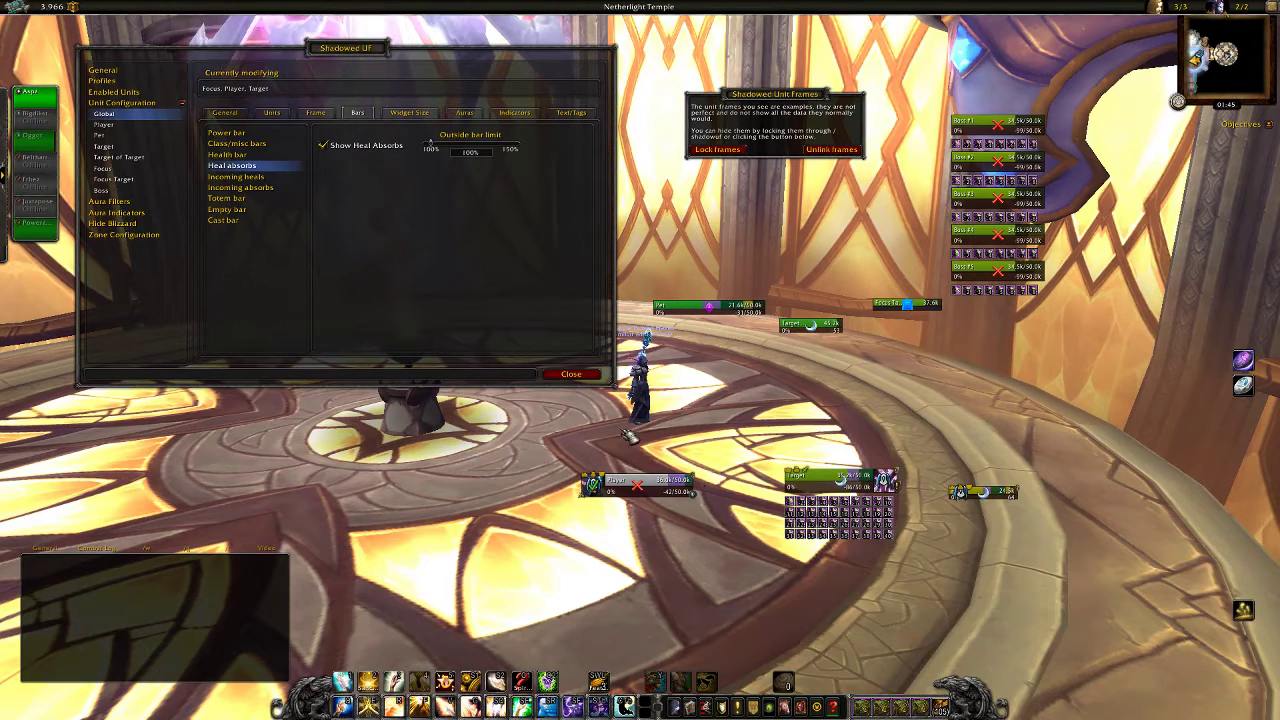
pyautogui.click(255, 188)
pyautogui.click(226, 198)
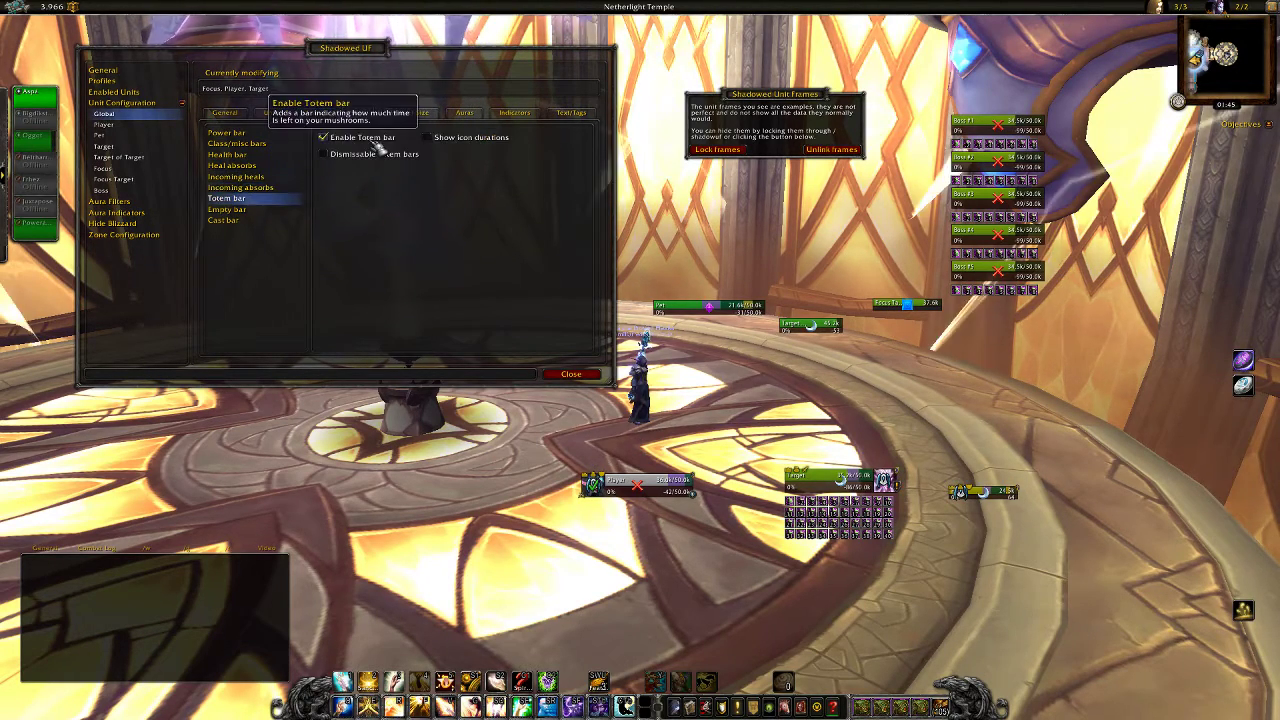
pyautogui.click(226, 209)
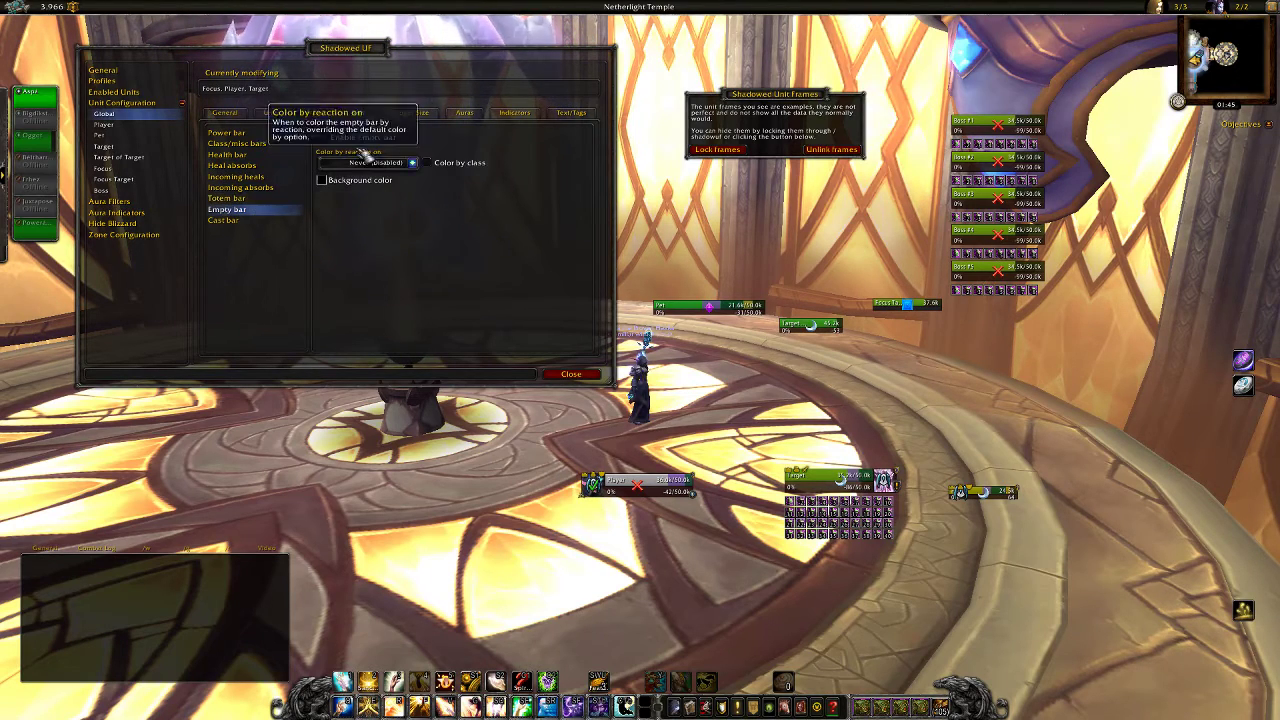
pyautogui.click(226, 220)
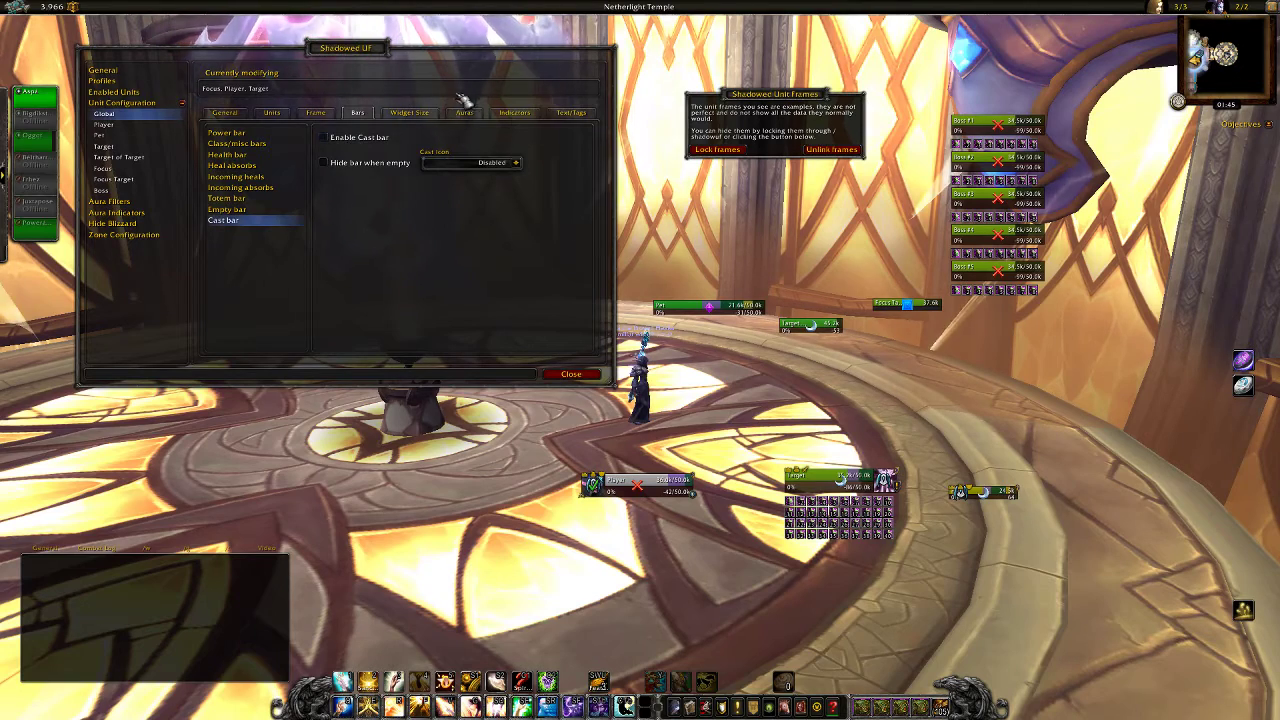
pyautogui.click(415, 113)
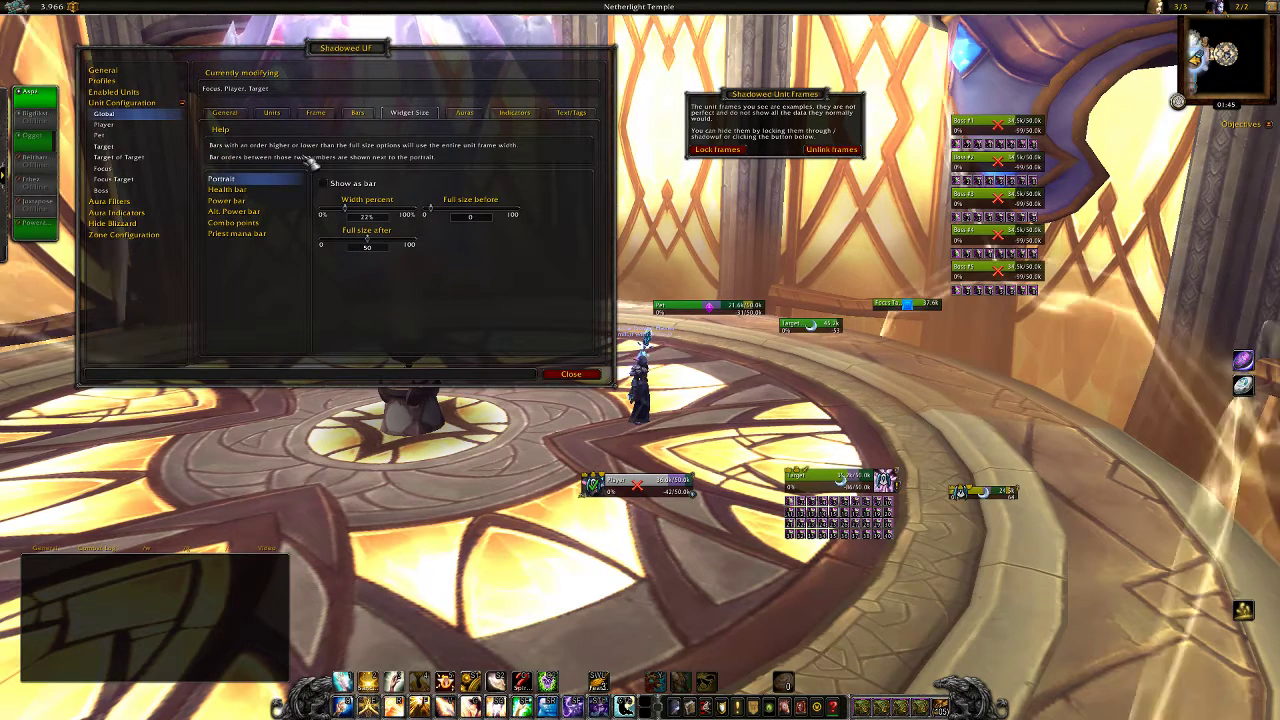
# Leave the portrait not shown as a bar and turn off the health bar background
pyautogui.click(338, 190)
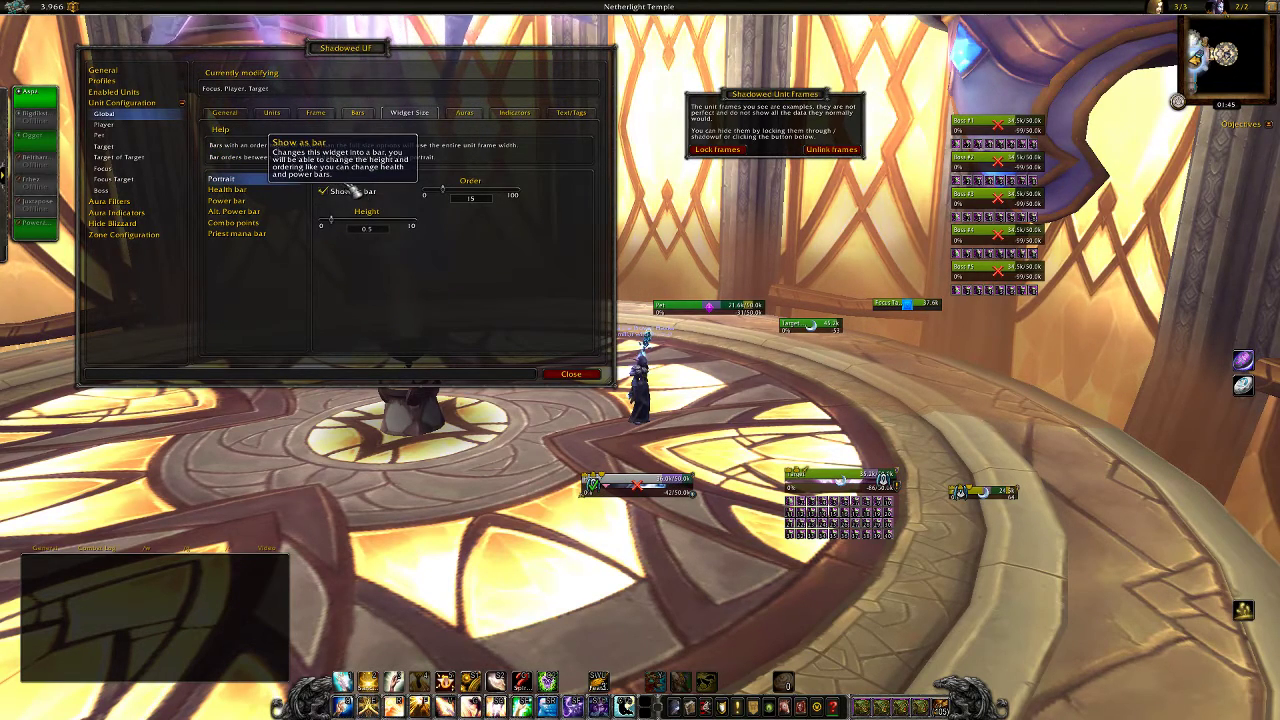
pyautogui.click(350, 191)
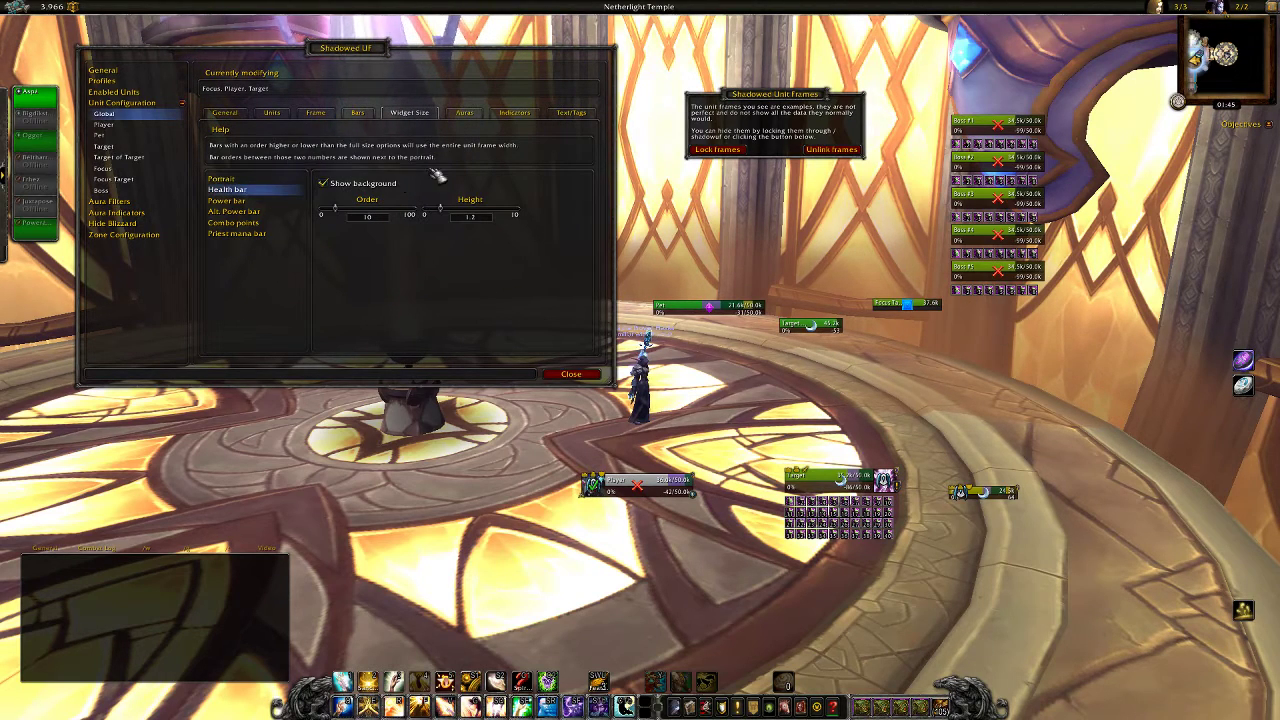
pyautogui.click(366, 186)
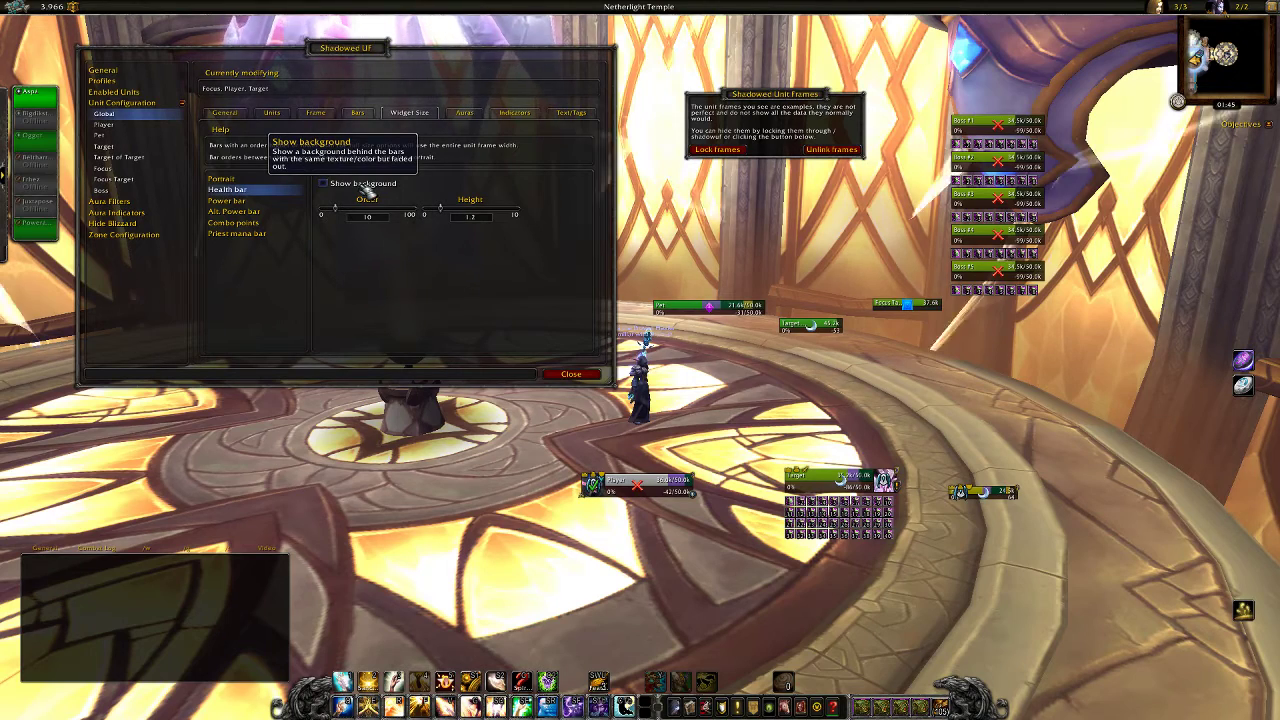
# Review Power and Alt. Power sizes and stop showing combo points as a bar
pyautogui.click(250, 203)
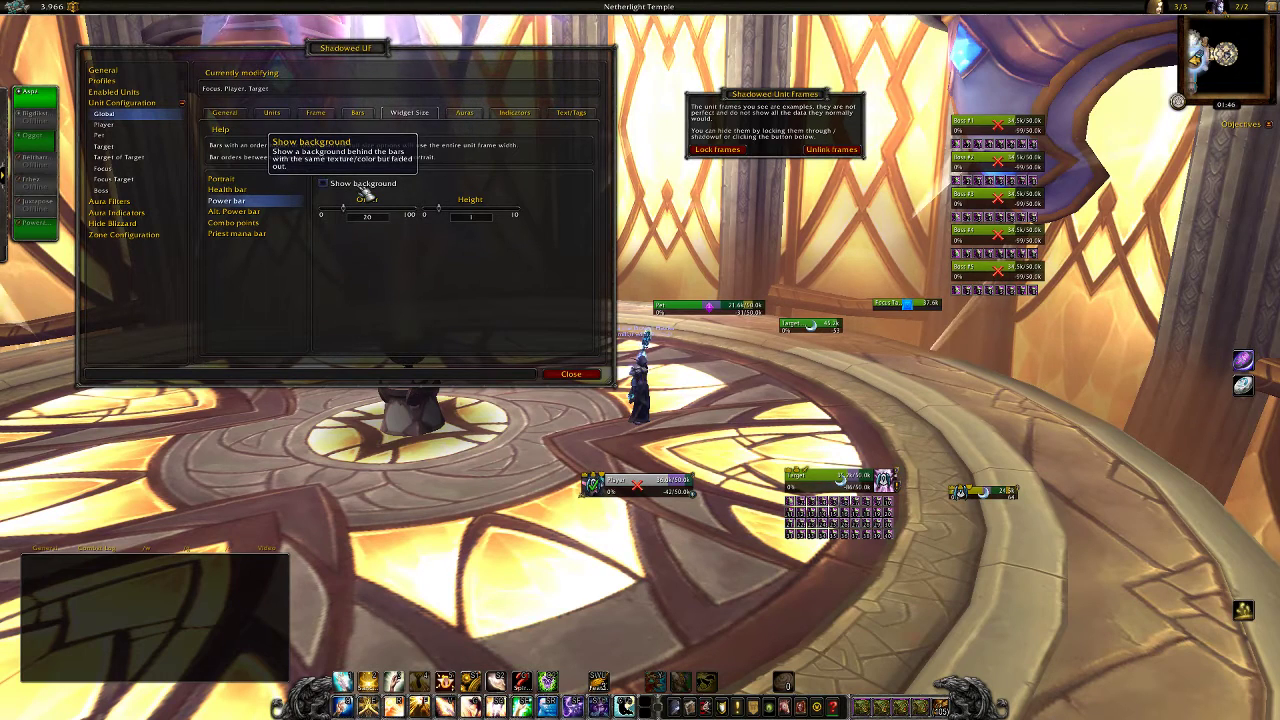
pyautogui.click(238, 213)
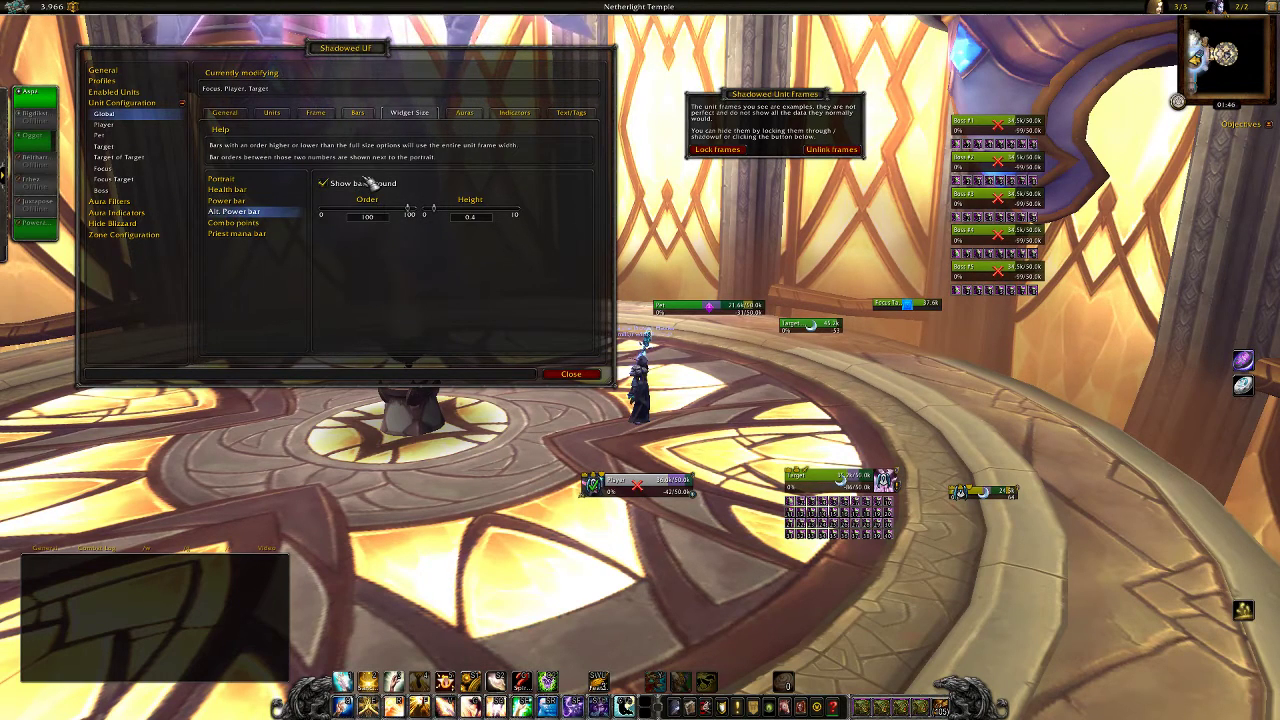
pyautogui.click(262, 222)
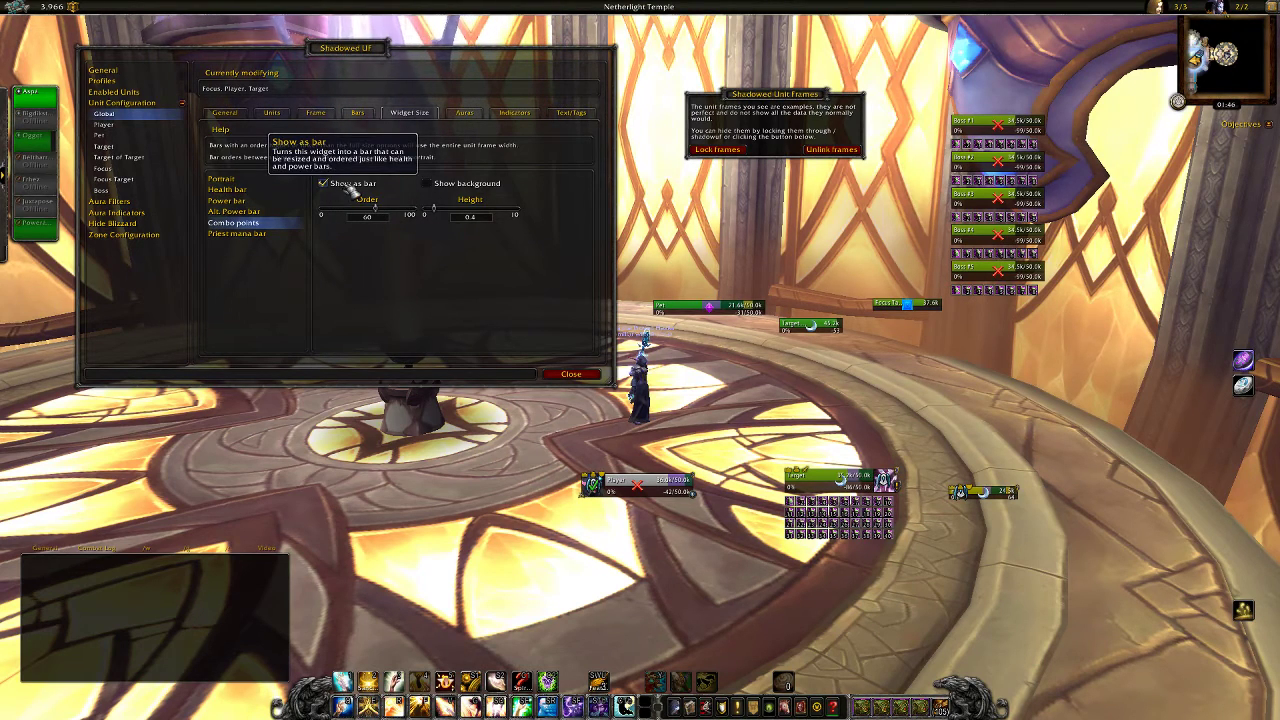
pyautogui.click(345, 186)
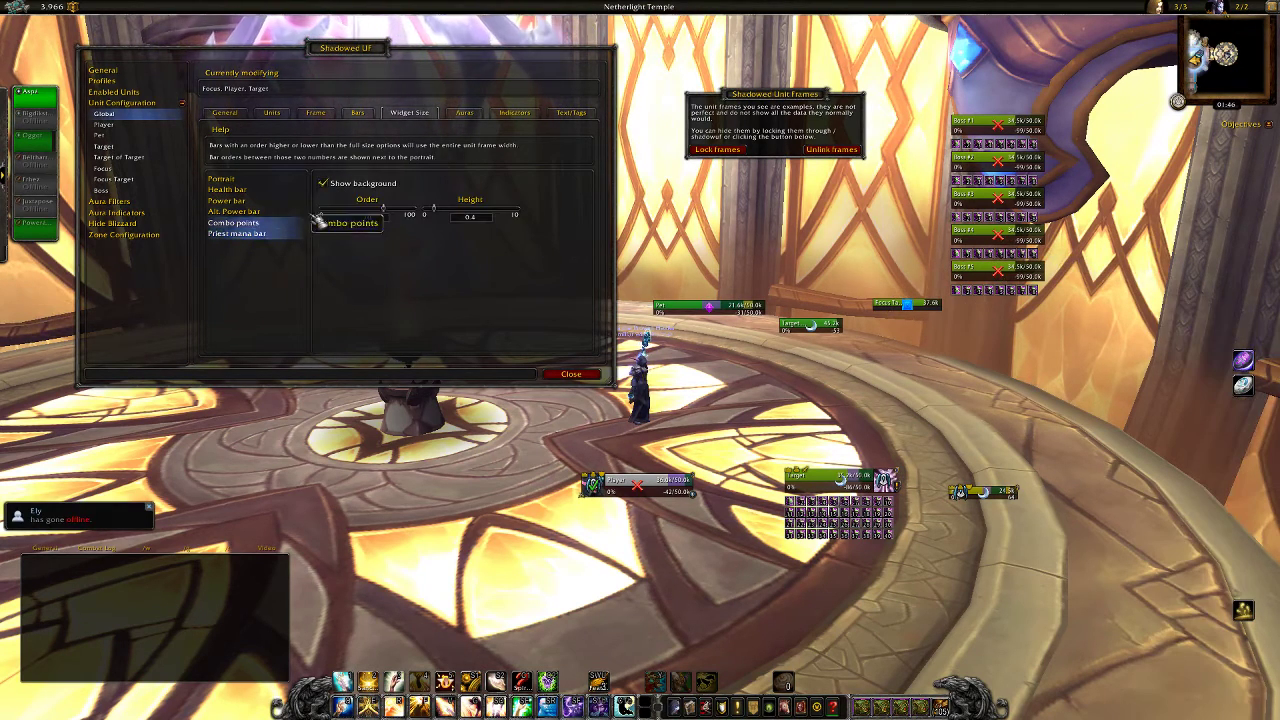
pyautogui.click(462, 113)
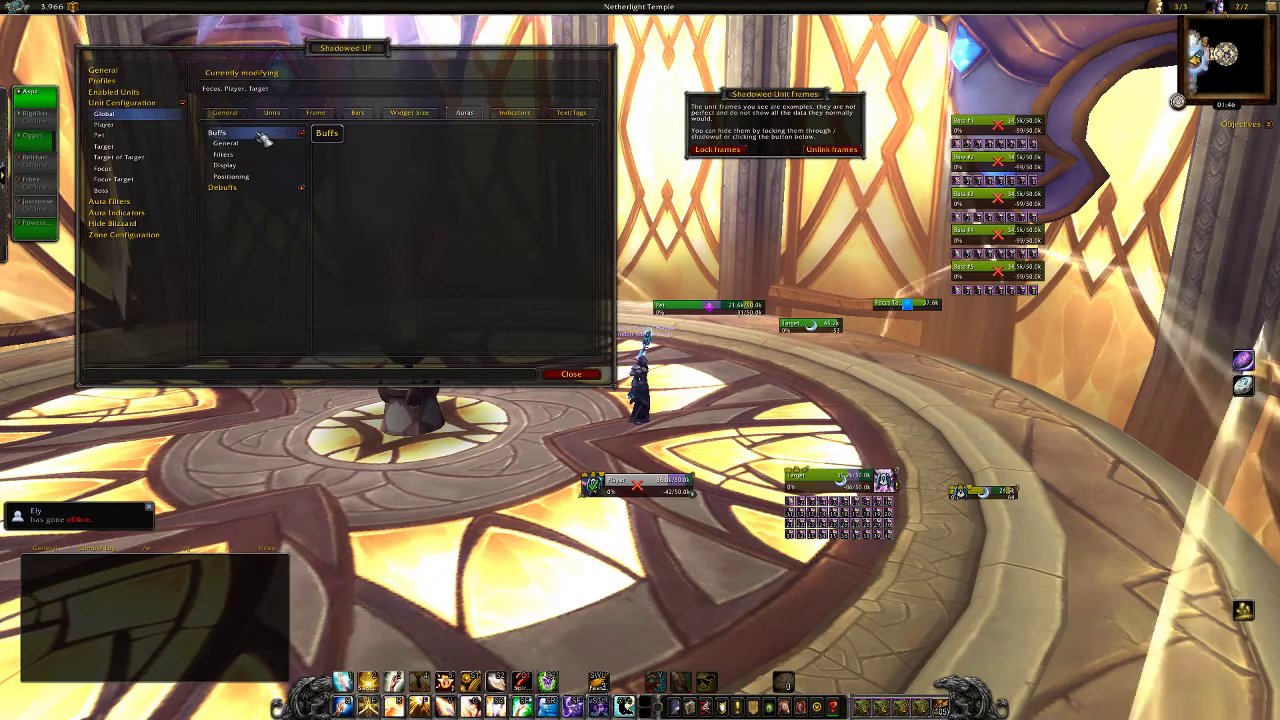
# Enable buffs and untick the filters for other auras, boss-cast auras and your own auras
pyautogui.click(230, 144)
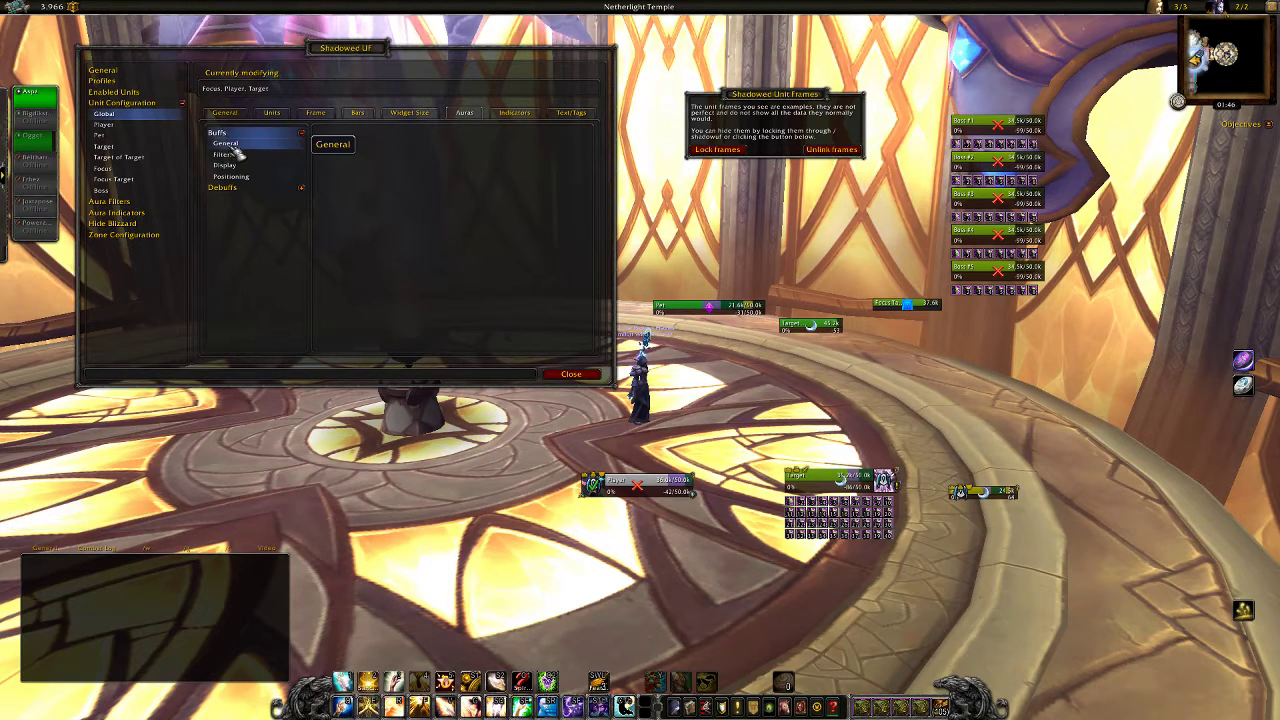
pyautogui.click(355, 139)
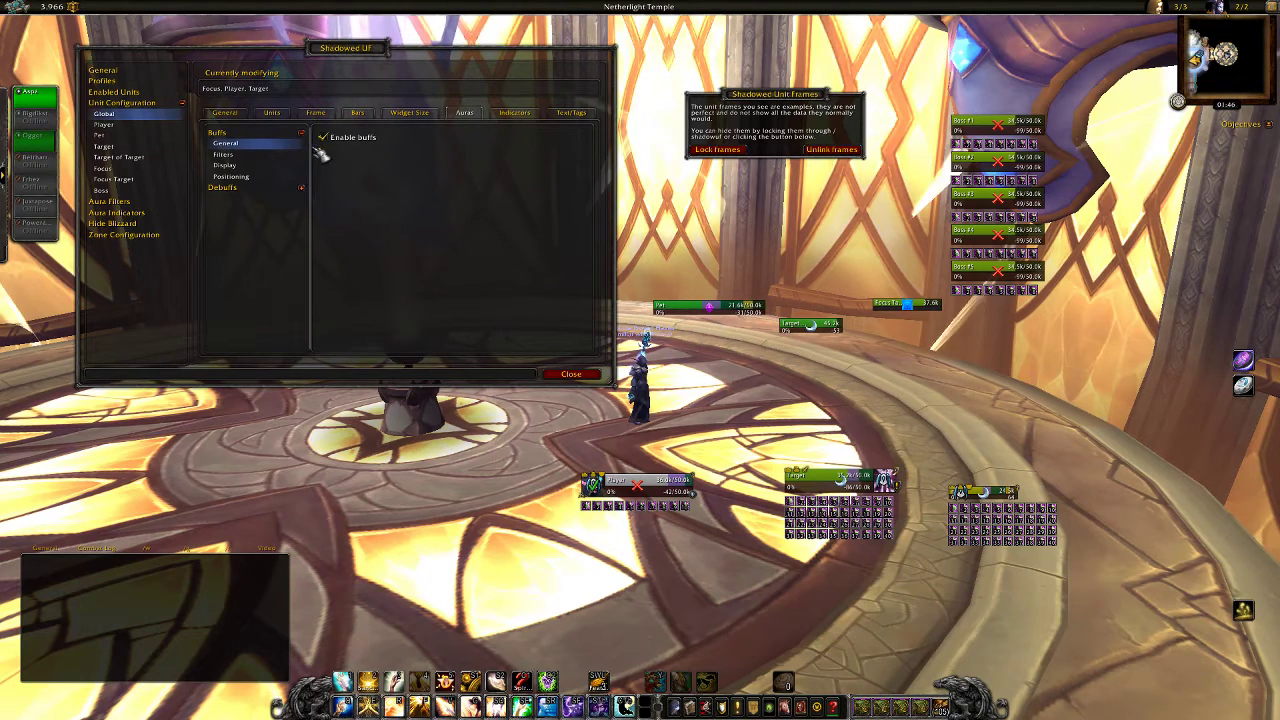
pyautogui.click(266, 155)
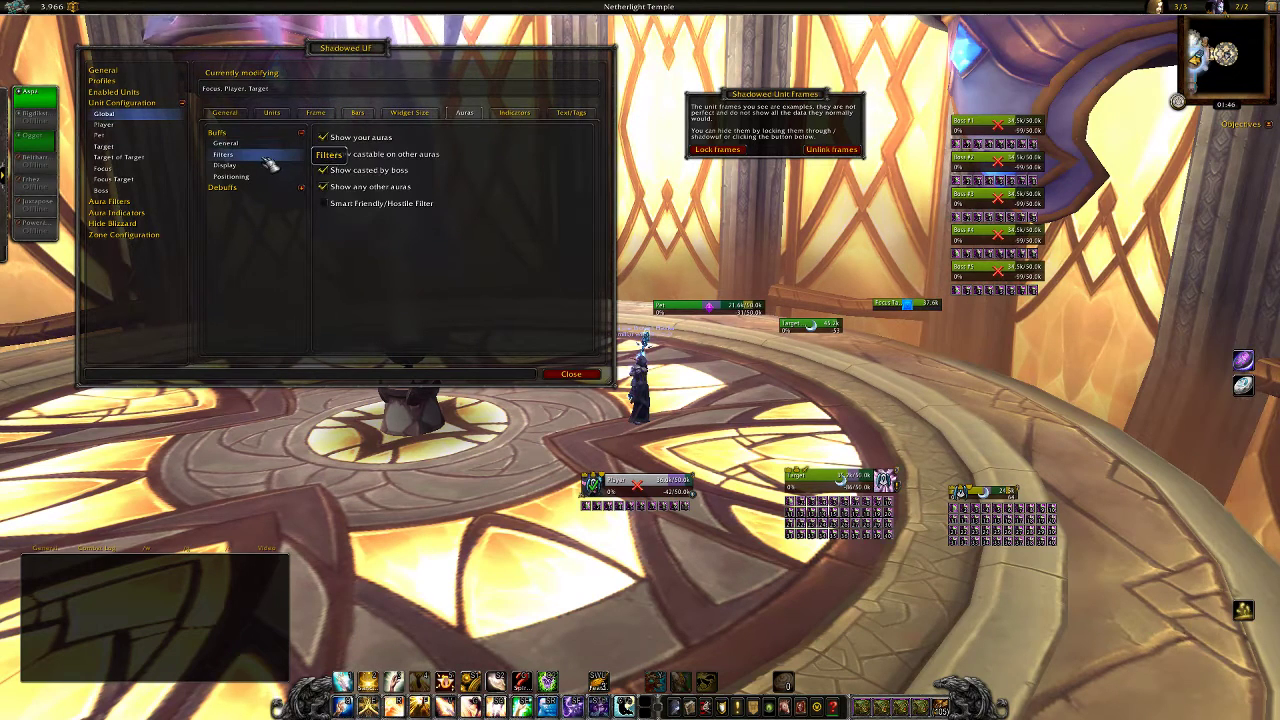
pyautogui.click(381, 189)
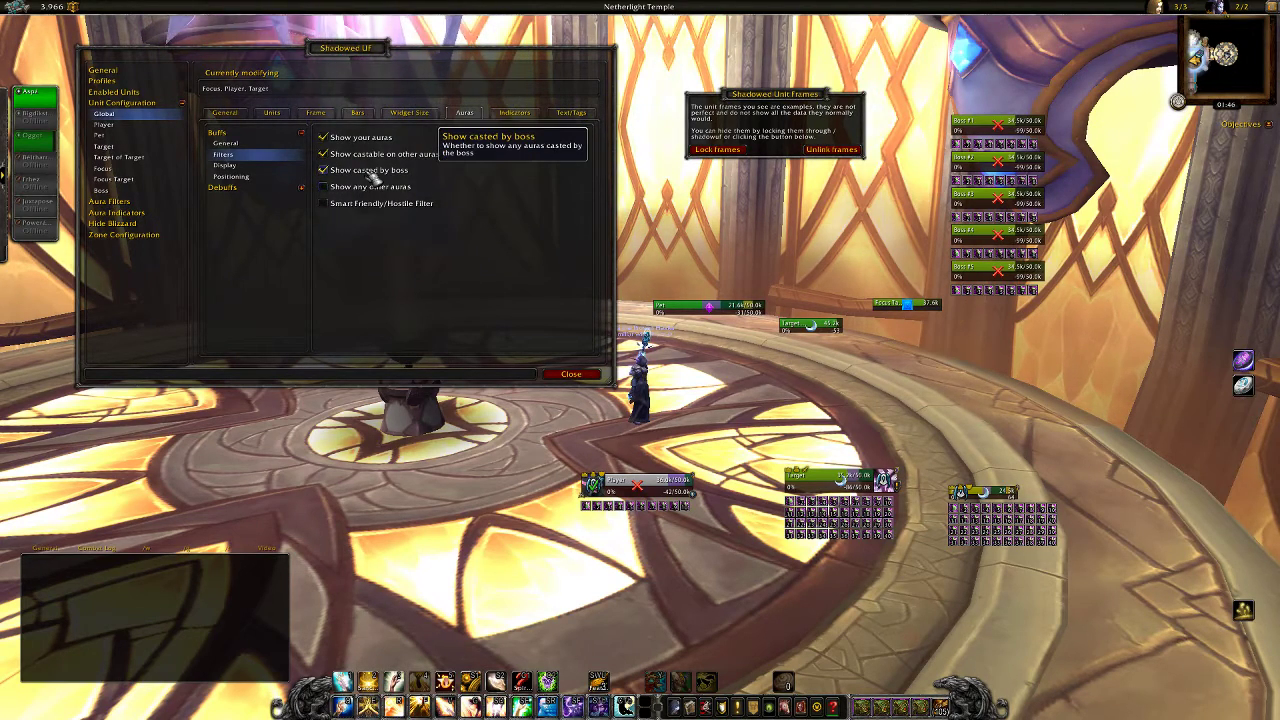
pyautogui.click(371, 171)
pyautogui.click(380, 137)
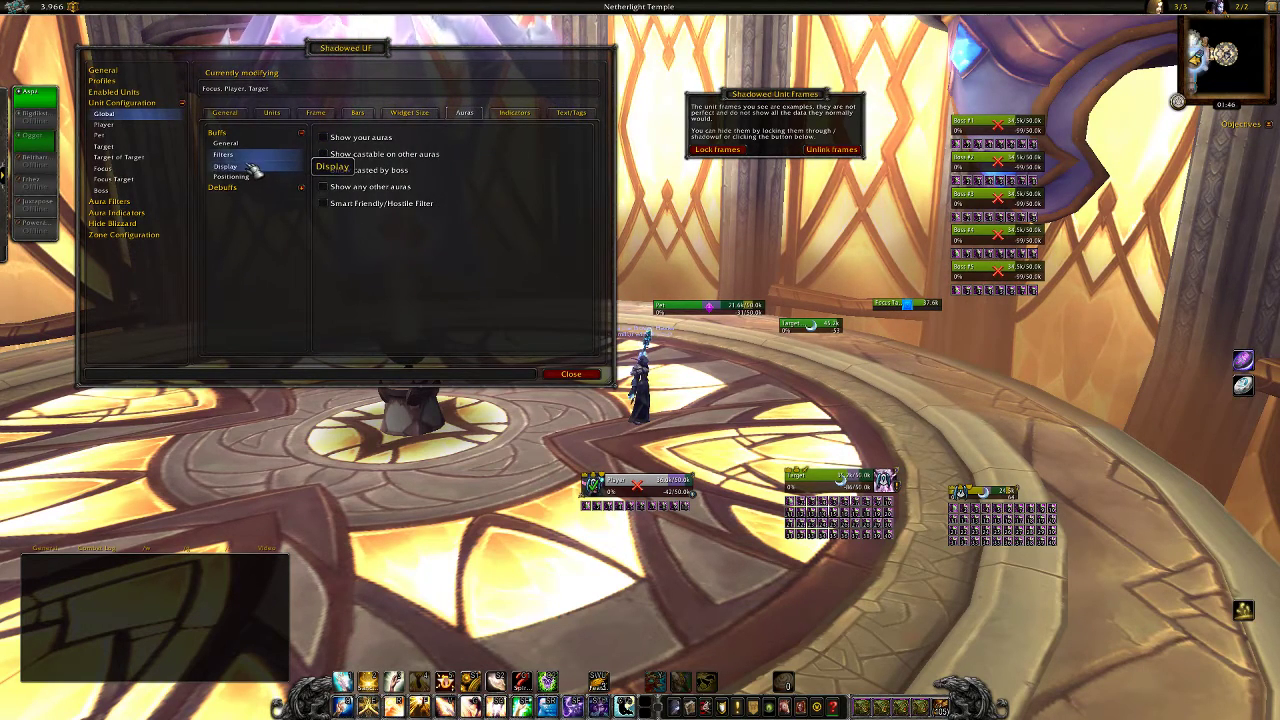
# Review the buff Display and Positioning options, then expand the Debuffs section
pyautogui.click(253, 167)
pyautogui.click(263, 178)
pyautogui.click(257, 147)
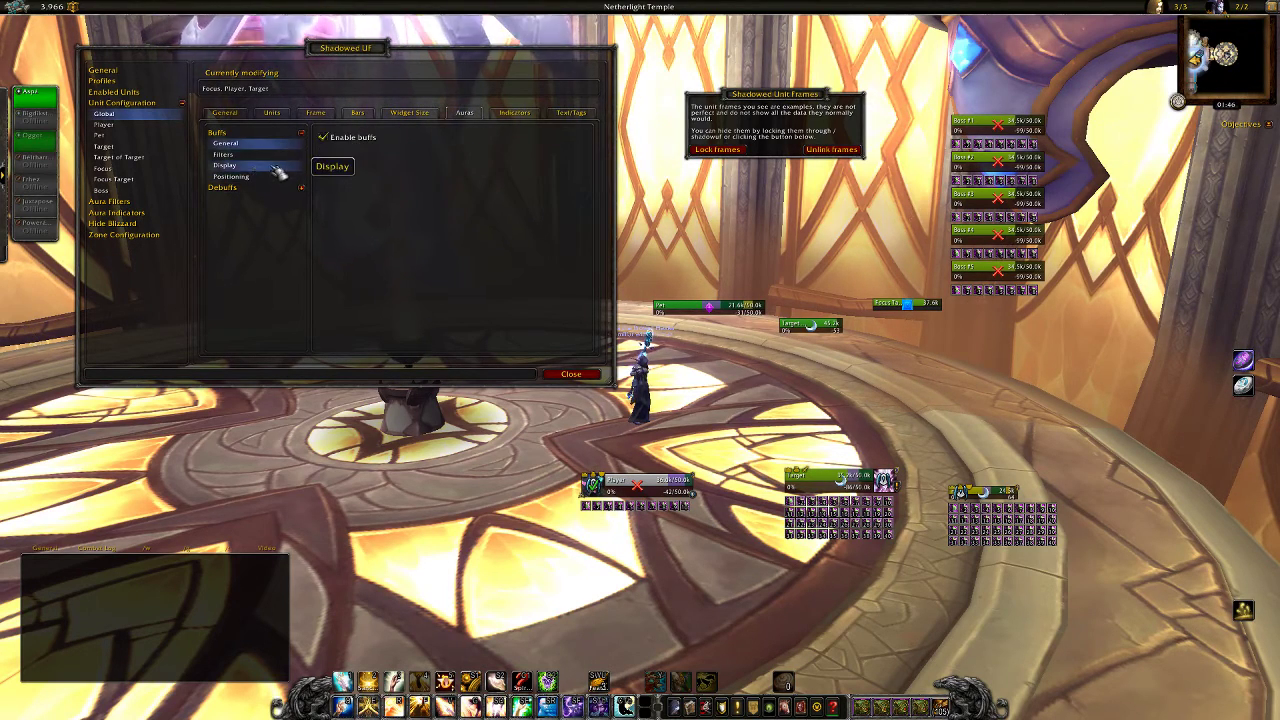
pyautogui.click(250, 157)
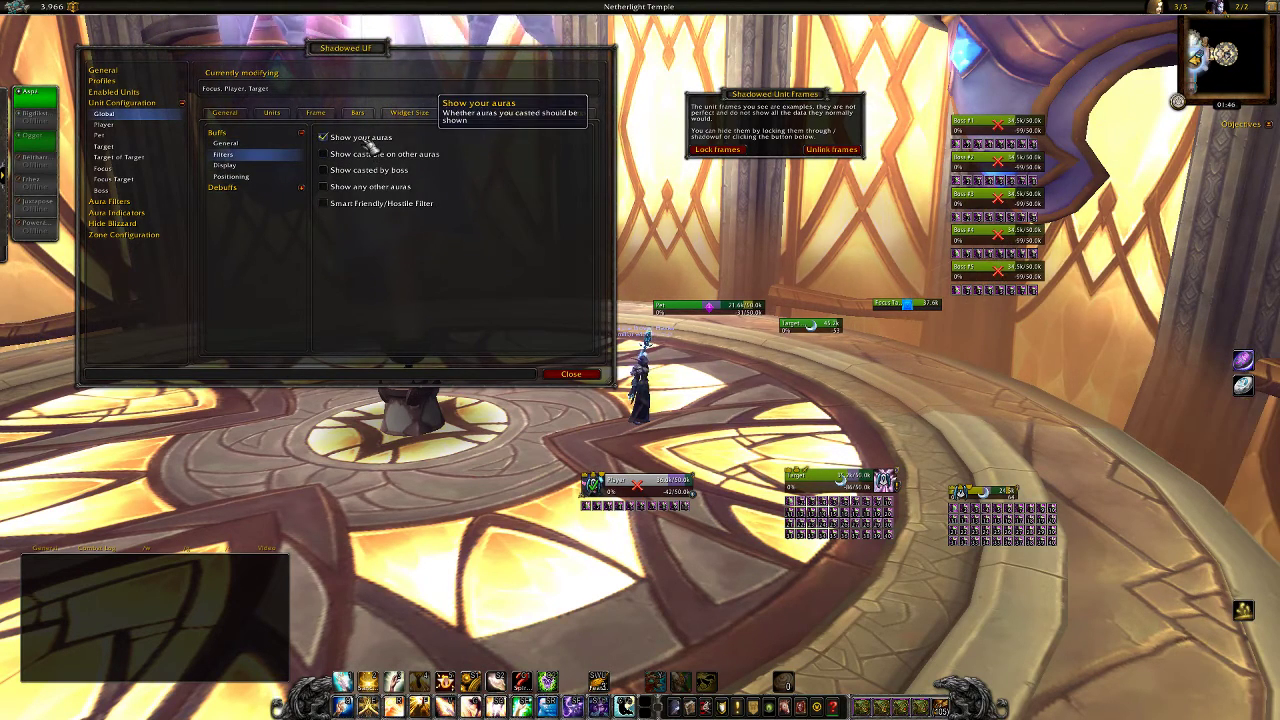
pyautogui.click(257, 167)
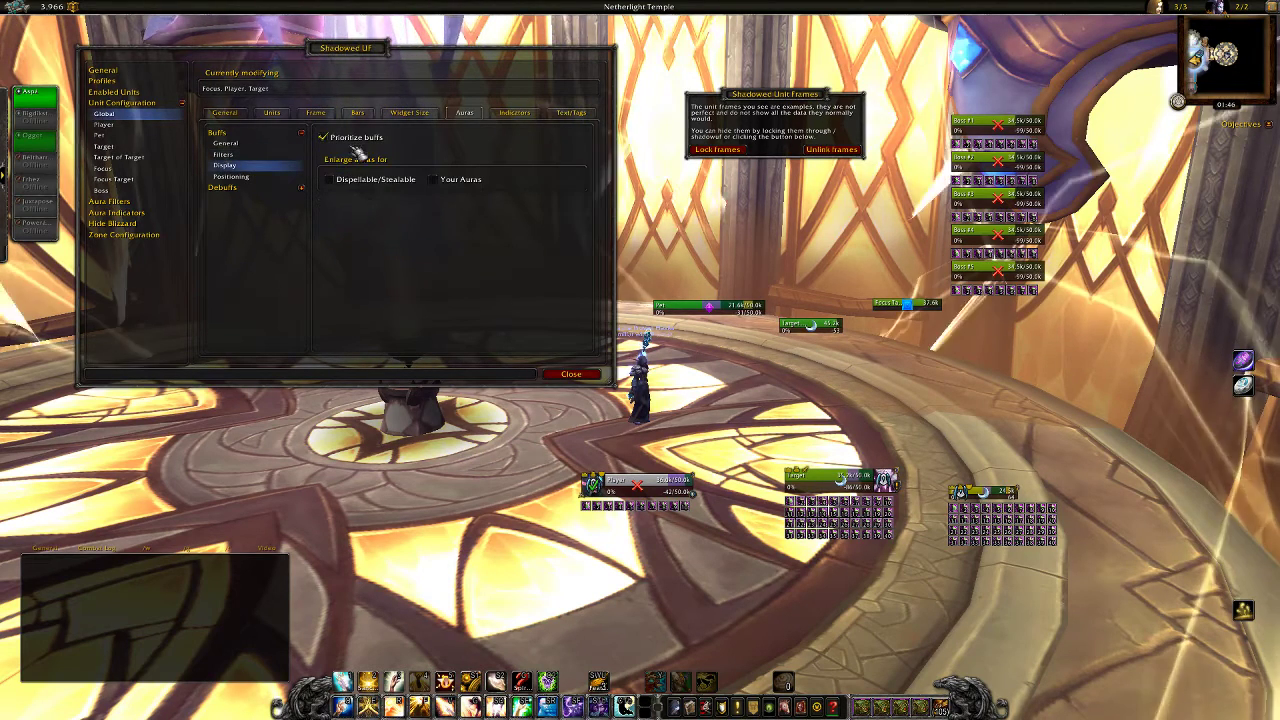
pyautogui.click(238, 176)
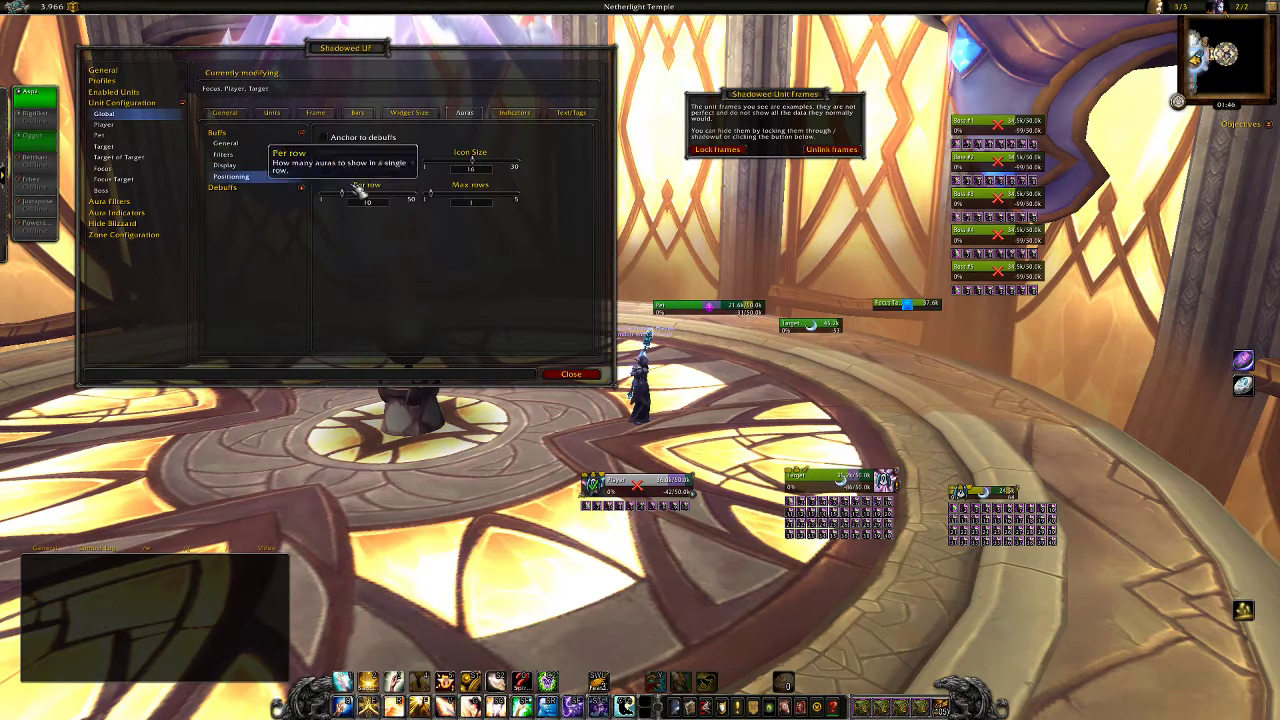
pyautogui.click(302, 188)
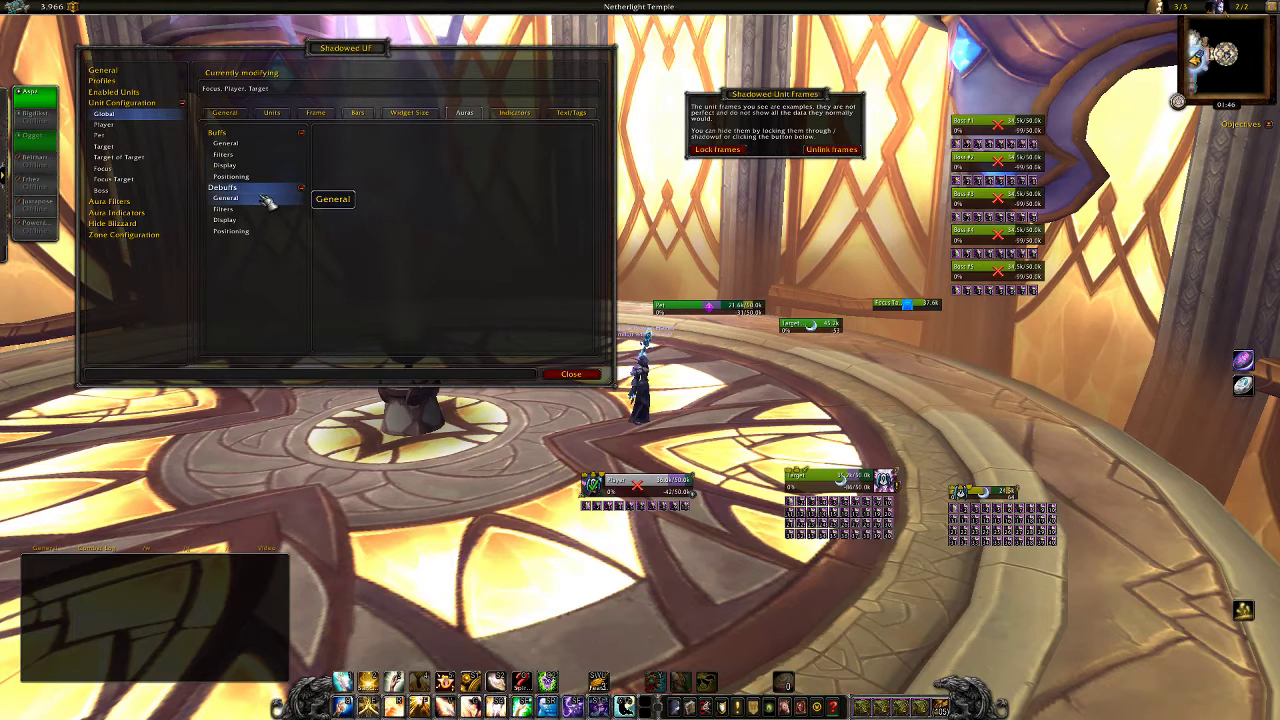
# Enable debuffs on the Focus, Player and Target frames
pyautogui.click(250, 199)
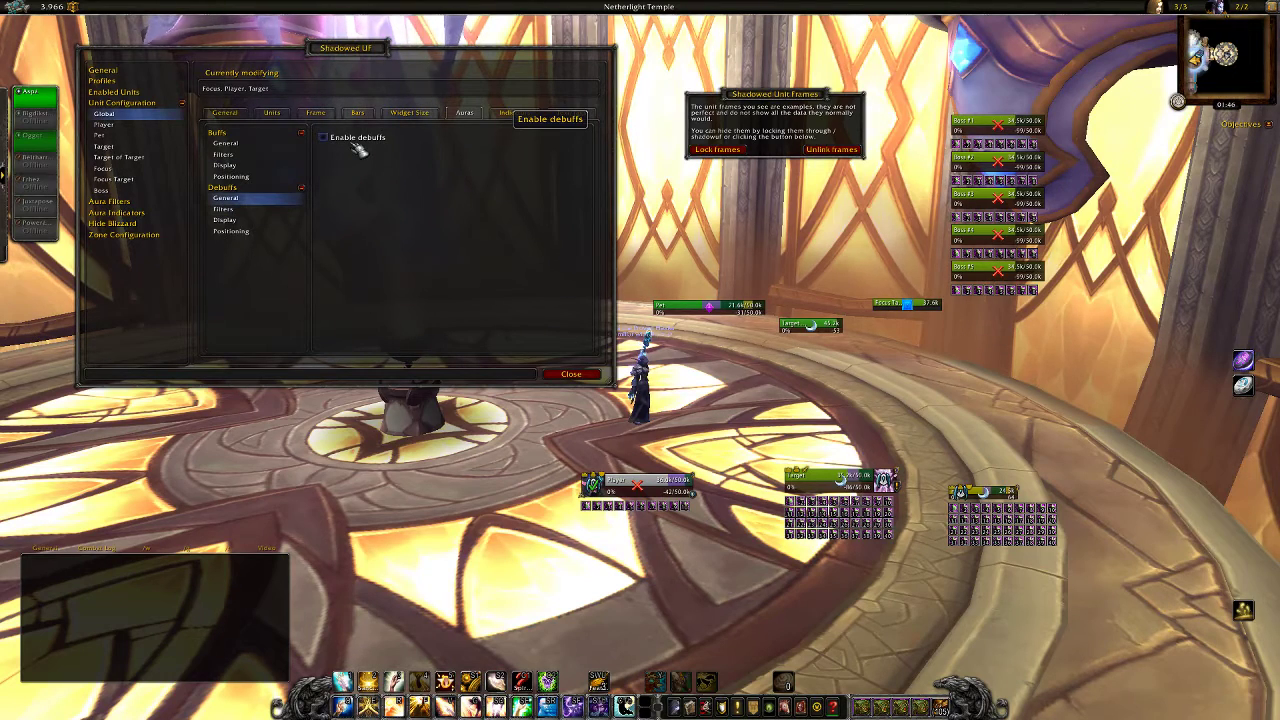
pyautogui.click(355, 143)
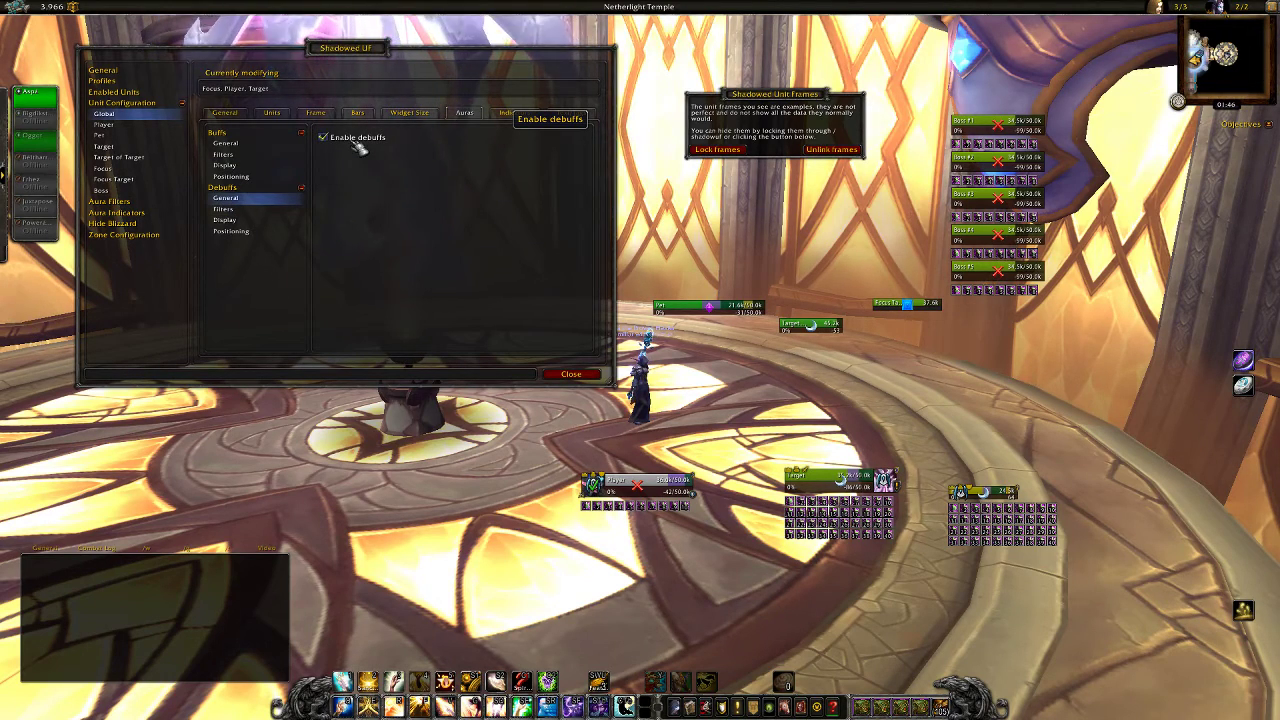
pyautogui.click(228, 144)
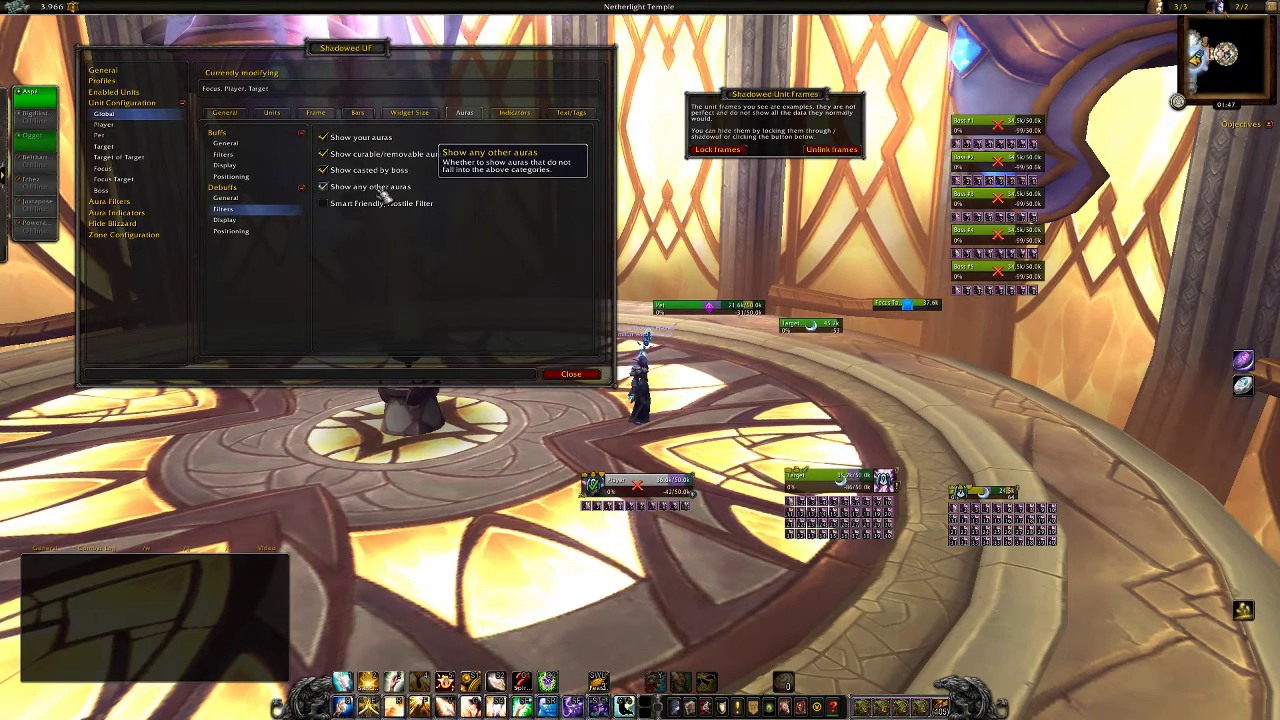
# Enlarge curable debuffs too and anchor the debuffs to the buffs
pyautogui.click(255, 220)
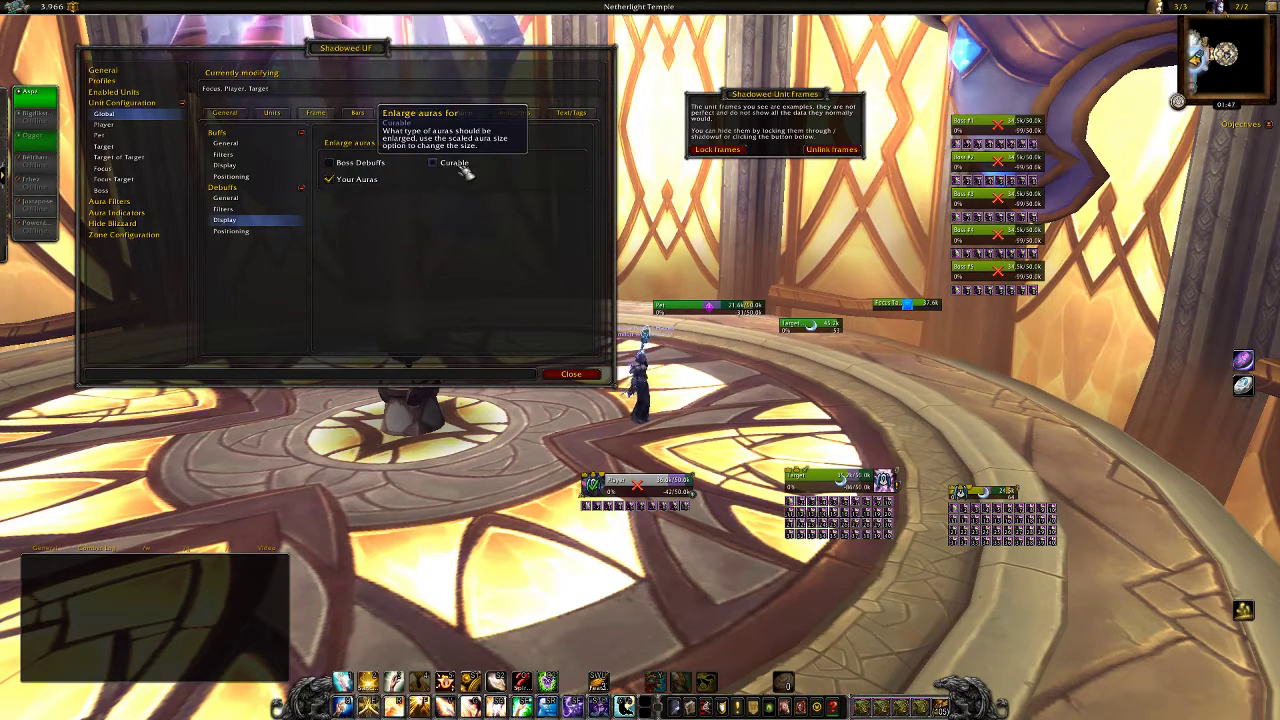
pyautogui.click(440, 166)
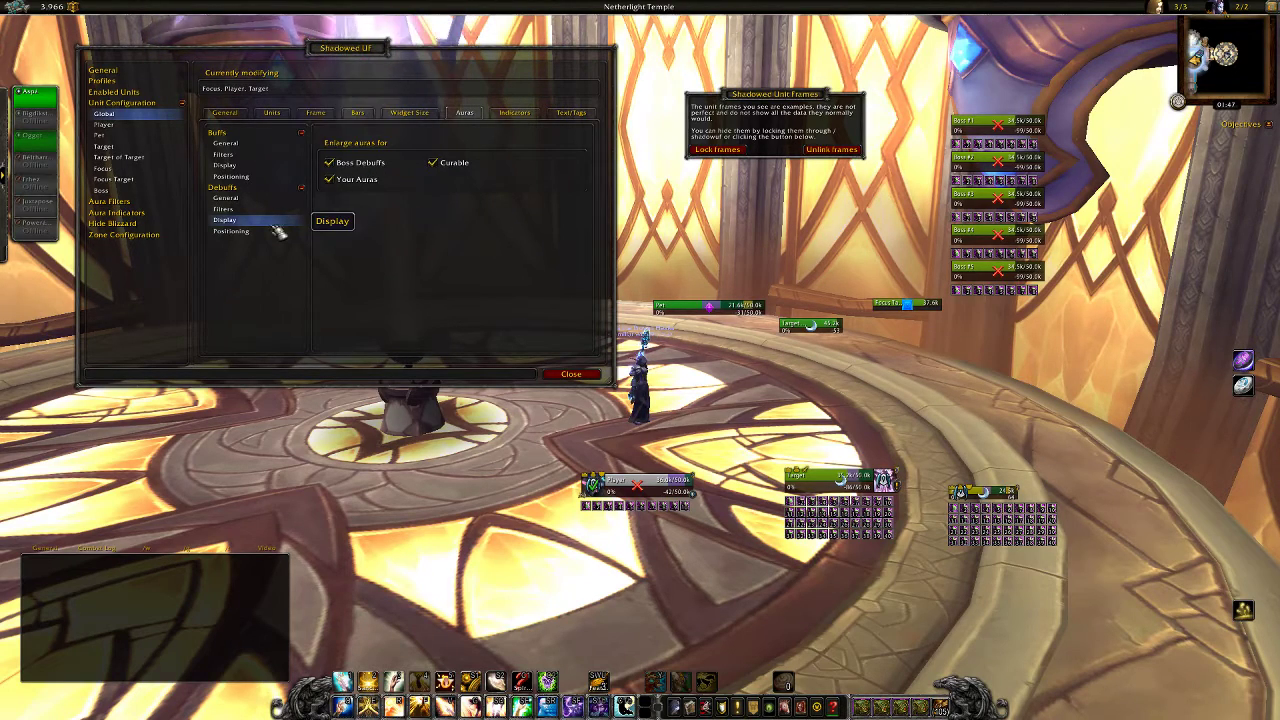
pyautogui.click(264, 234)
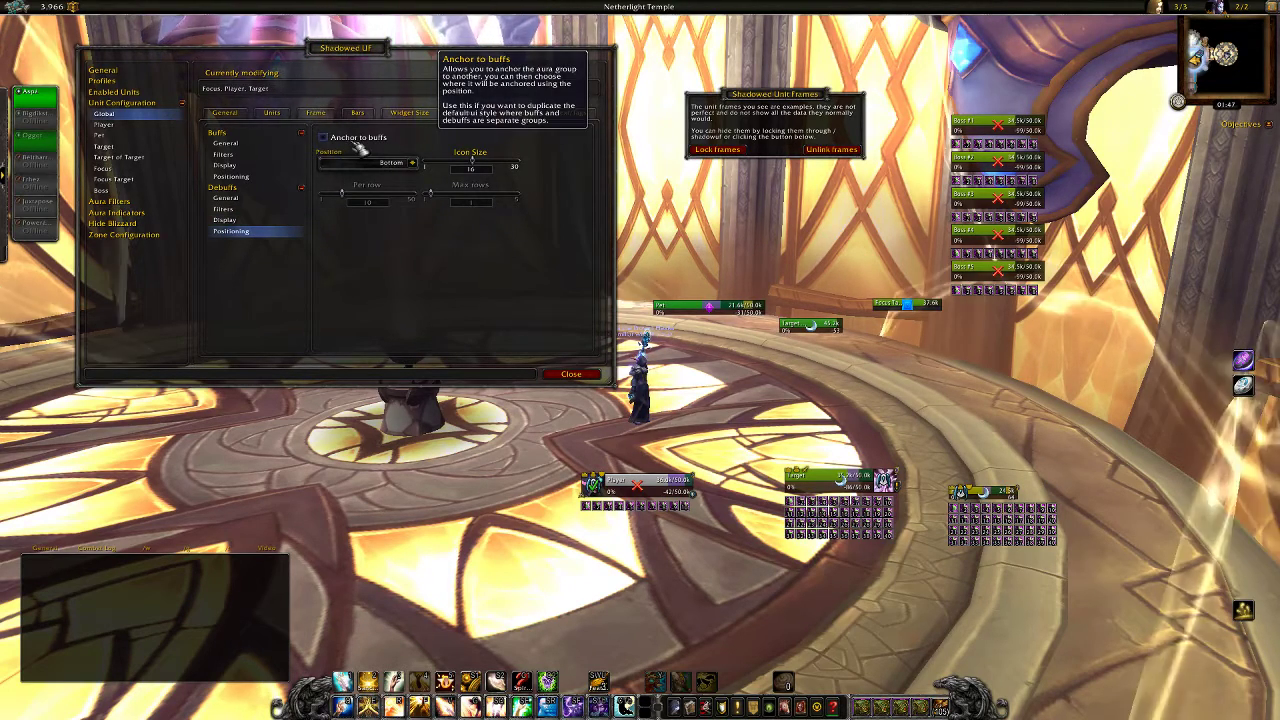
pyautogui.click(350, 137)
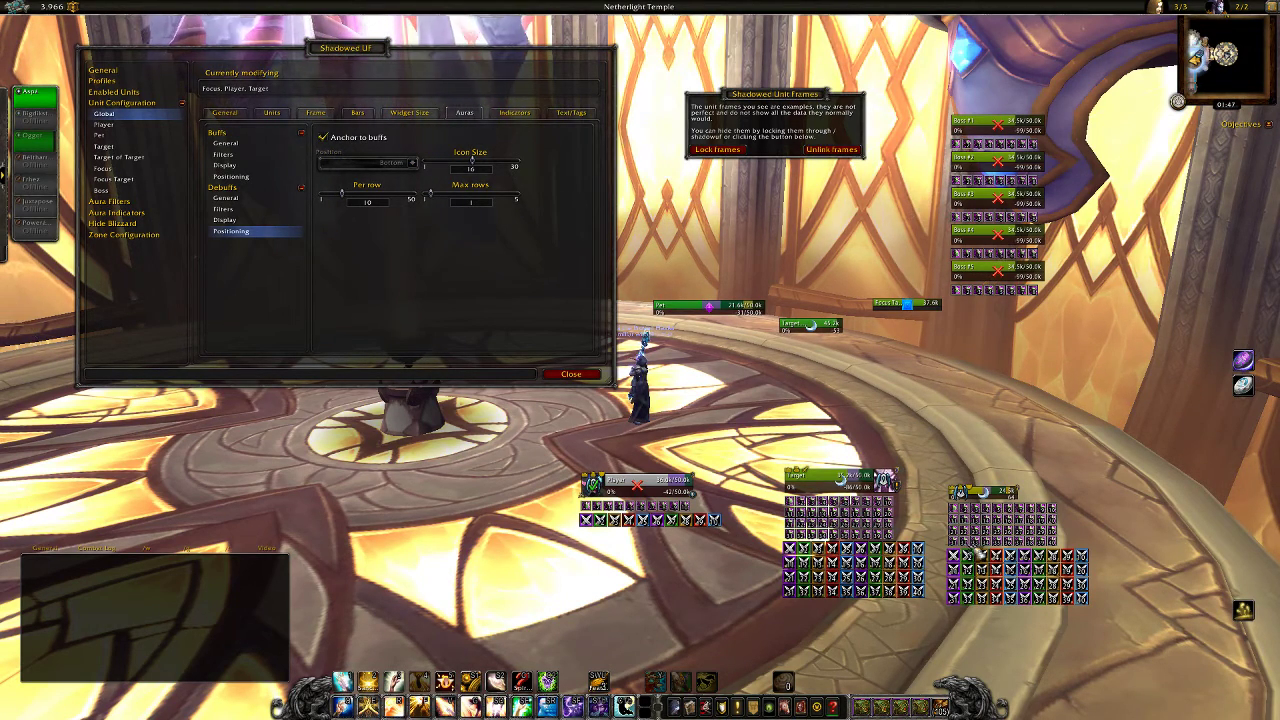
# On the Indicators page, enable the Combat Status indicator
pyautogui.click(515, 114)
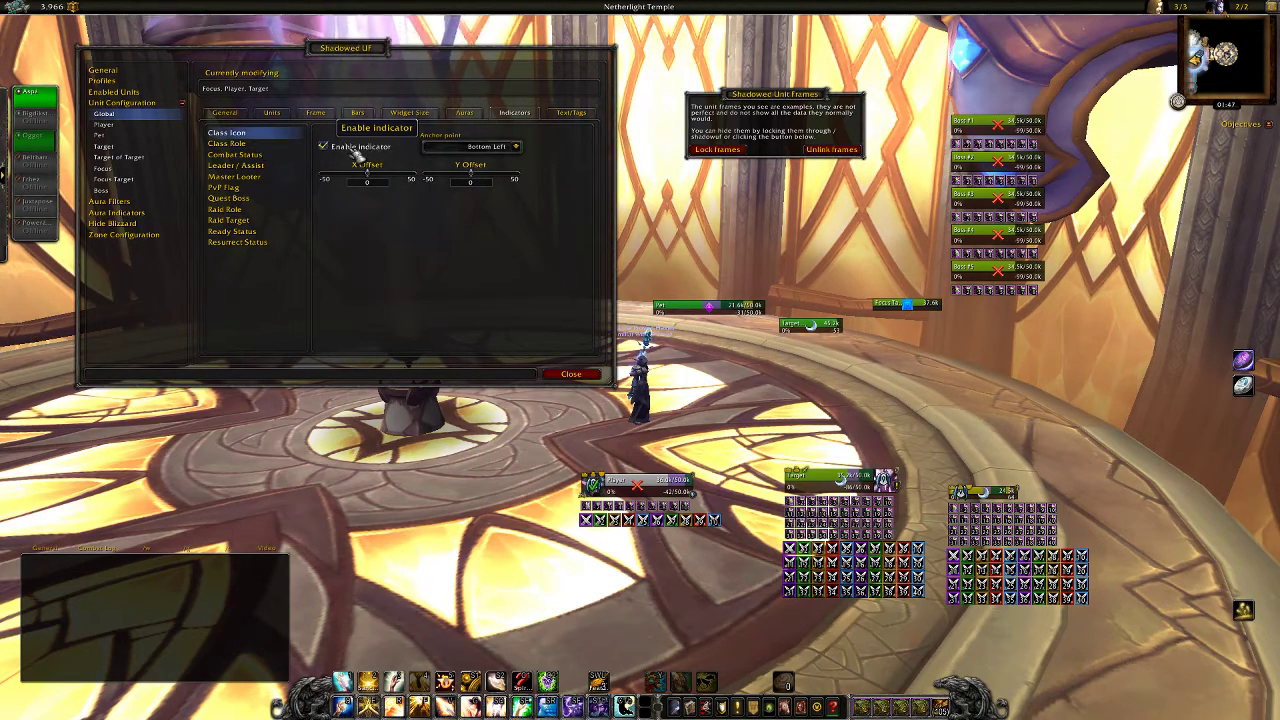
pyautogui.click(226, 143)
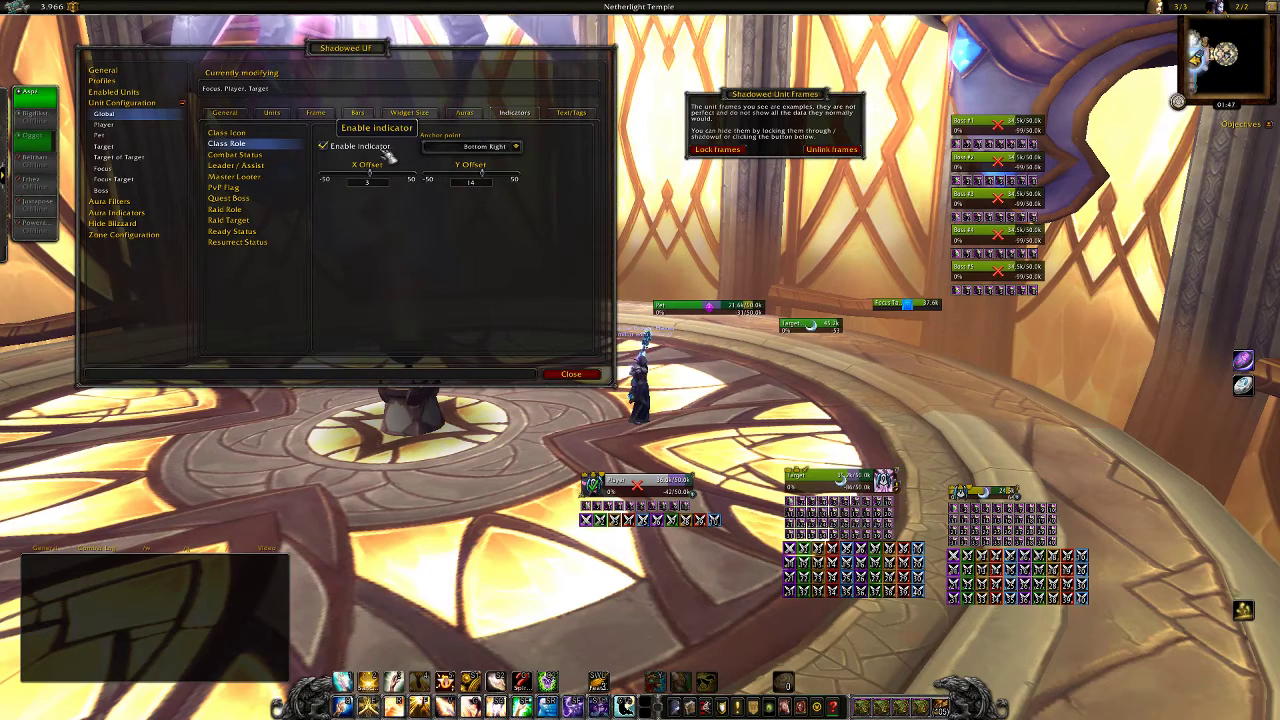
pyautogui.click(270, 137)
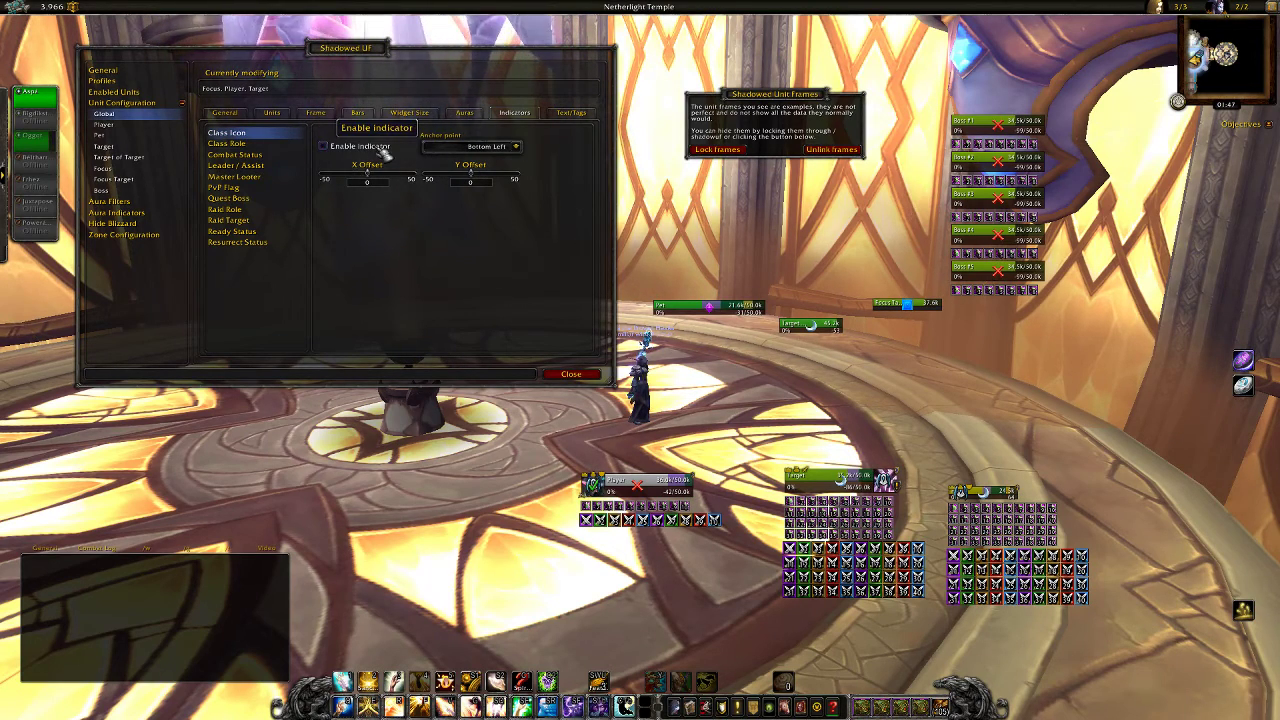
pyautogui.click(255, 157)
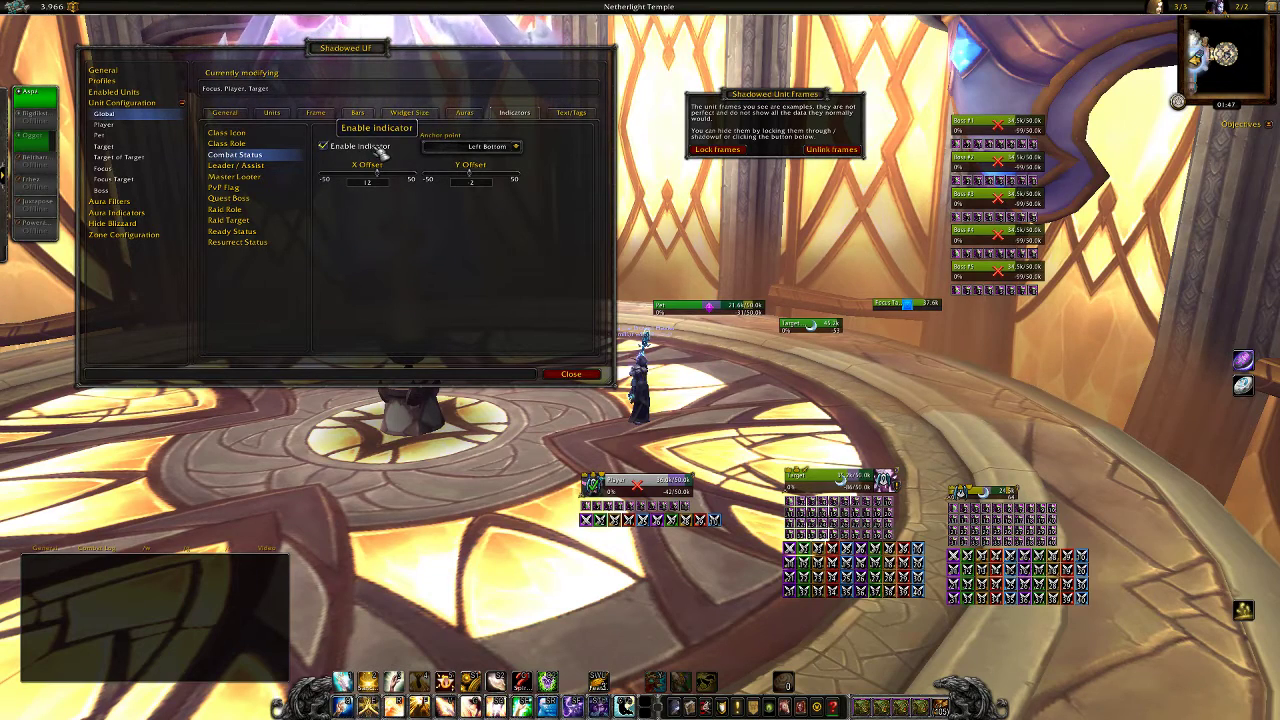
pyautogui.click(382, 150)
# Review the Leader, Master Looter, PvP, Quest Boss and Raid Role indicators; disable Raid Target
pyautogui.click(280, 166)
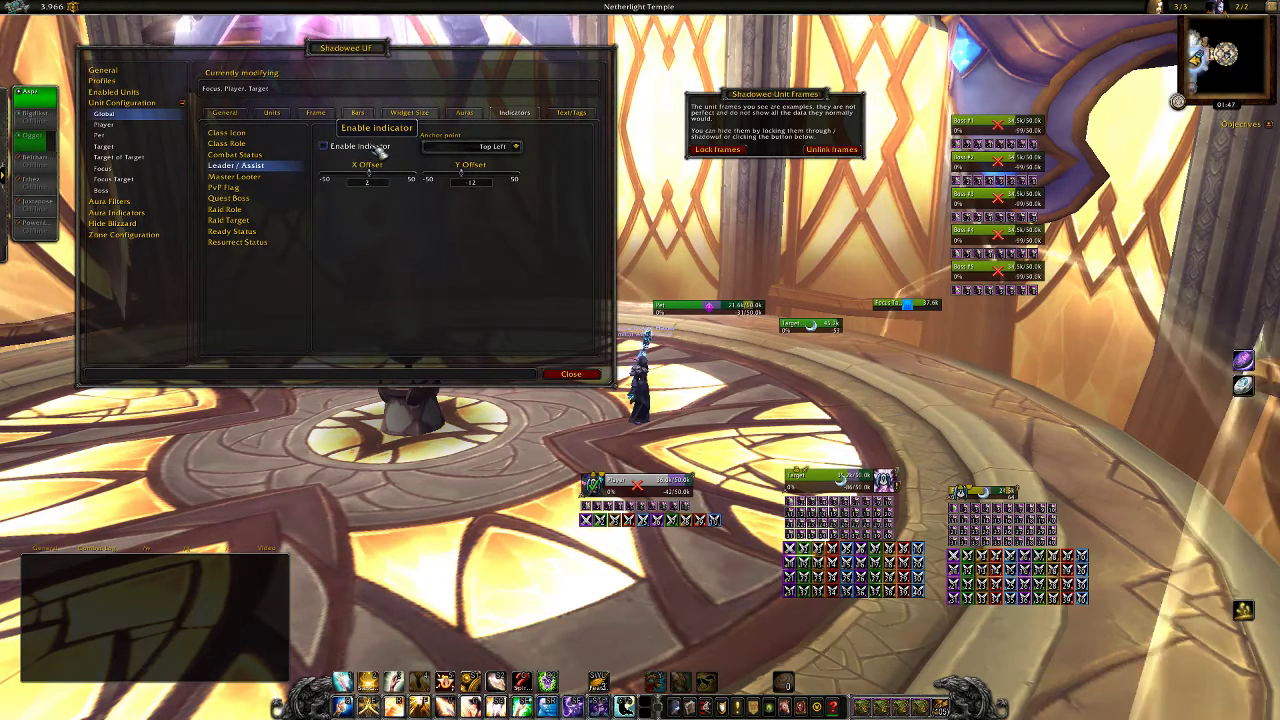
pyautogui.click(234, 176)
pyautogui.click(224, 187)
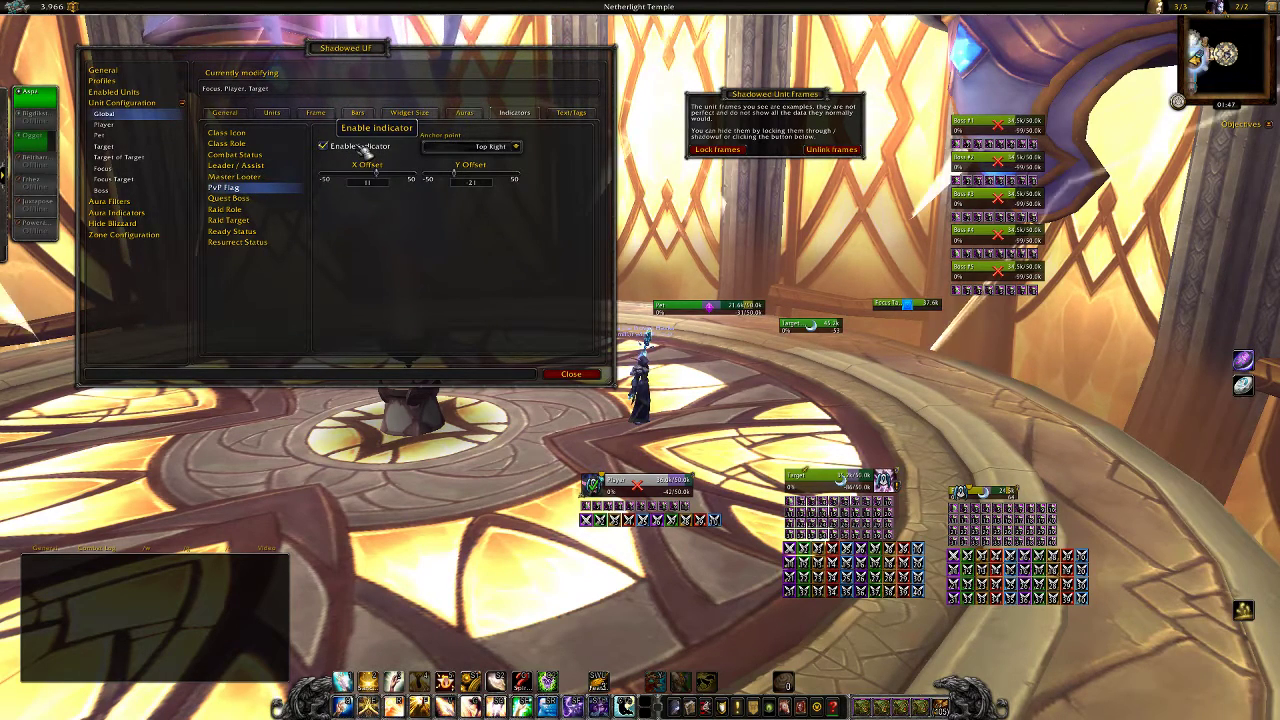
pyautogui.click(240, 199)
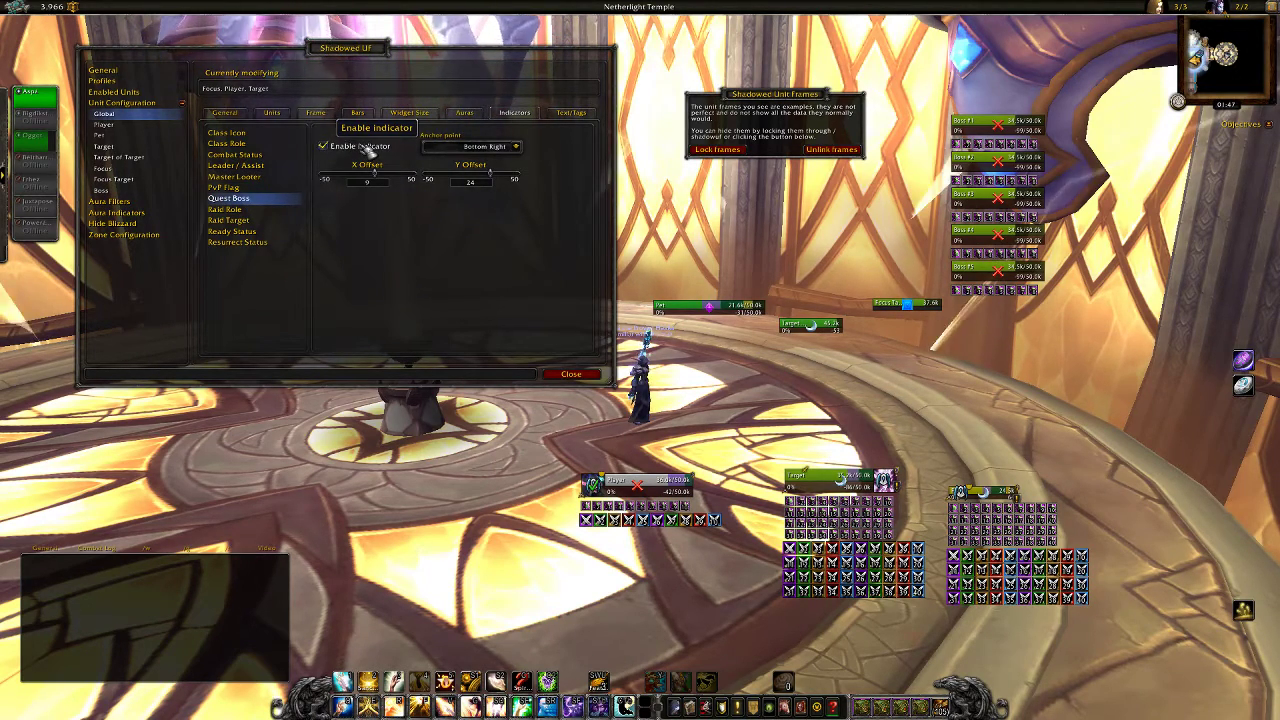
pyautogui.click(240, 209)
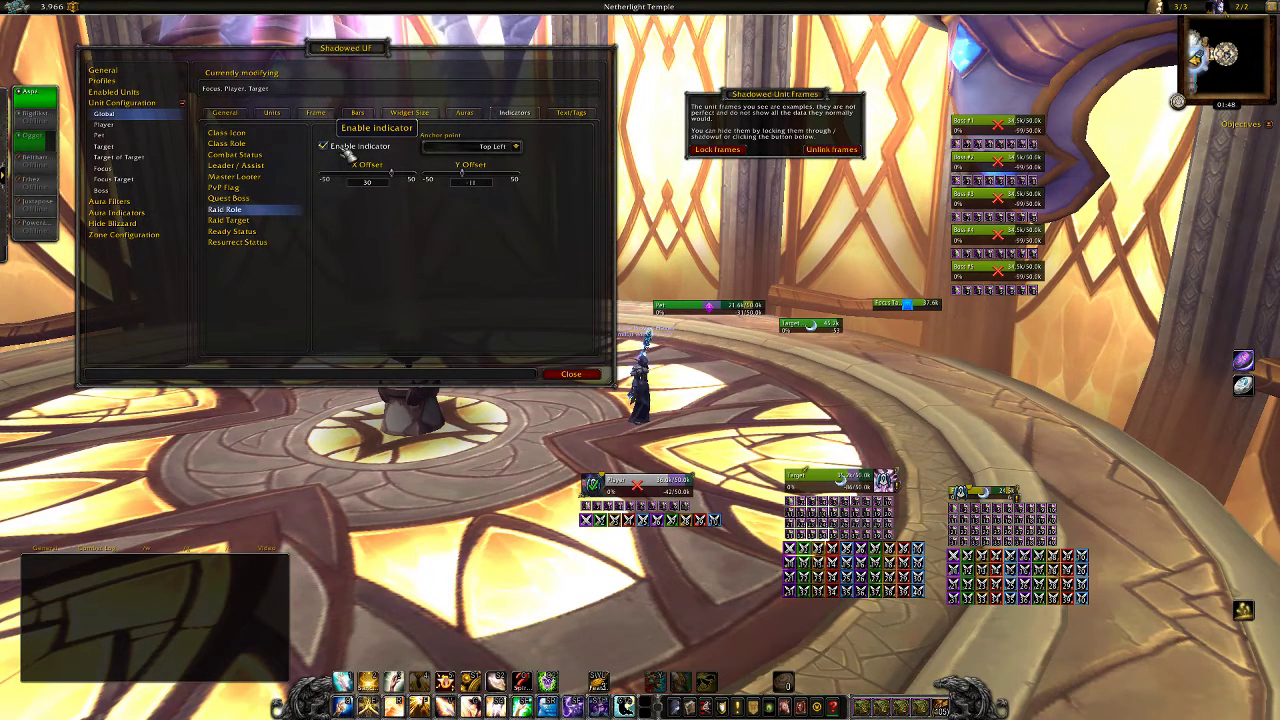
pyautogui.click(233, 220)
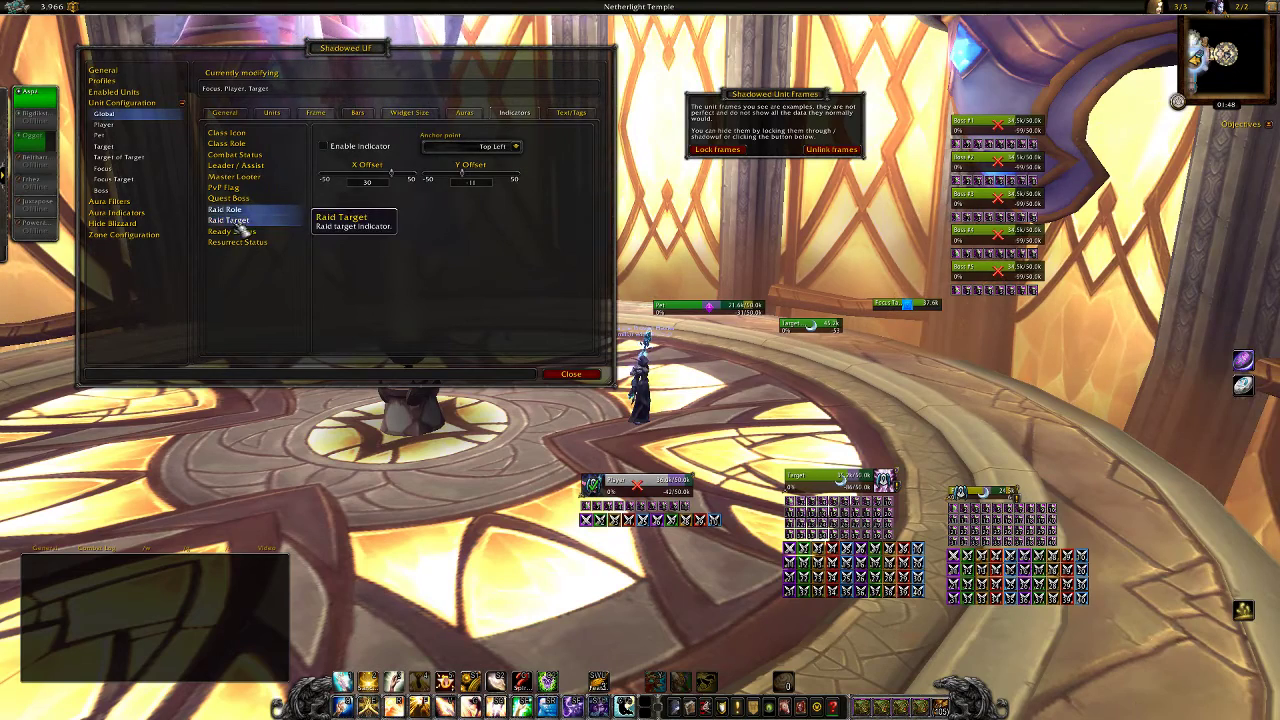
pyautogui.click(388, 148)
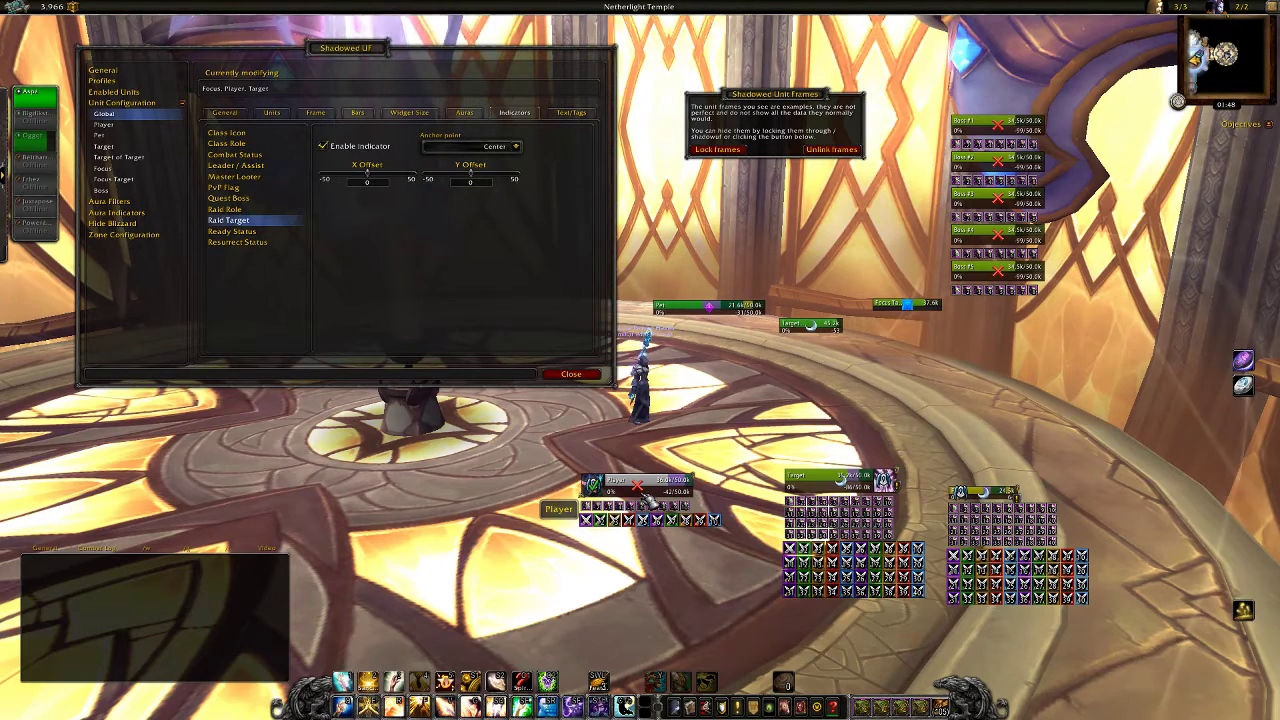
# Disable the Ready Status and Resurrect Status indicators
pyautogui.click(262, 232)
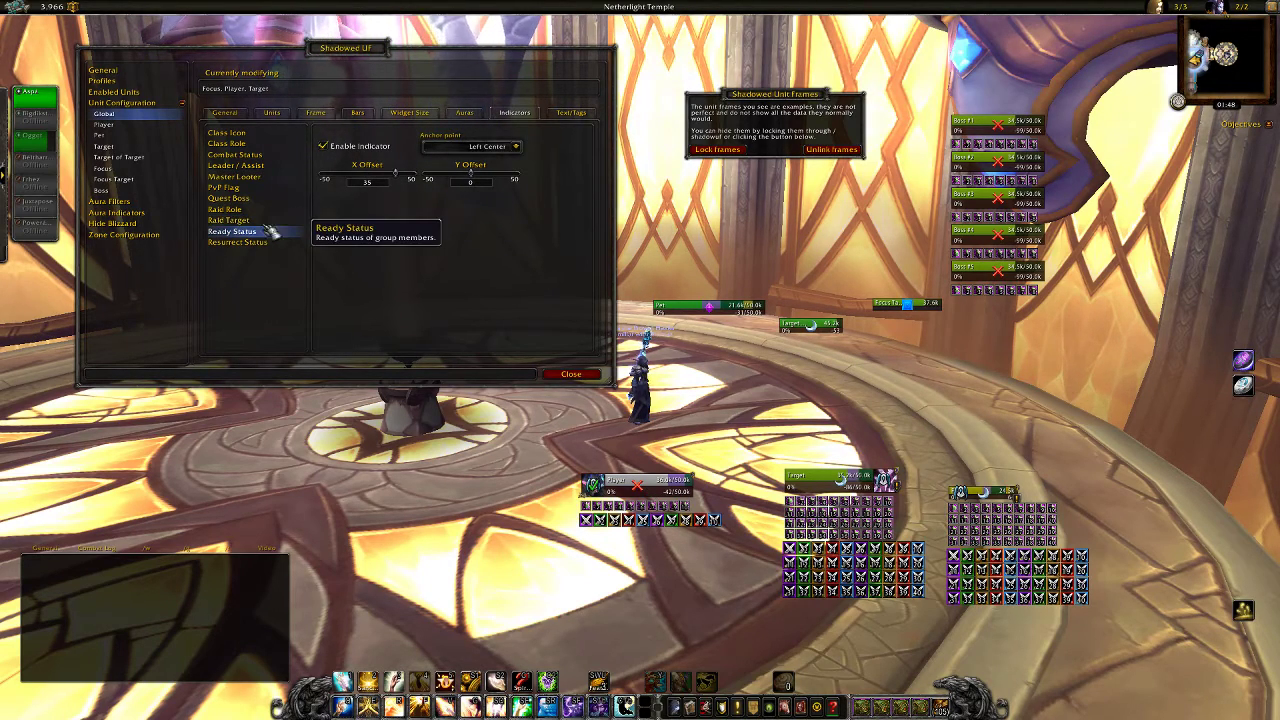
pyautogui.click(368, 146)
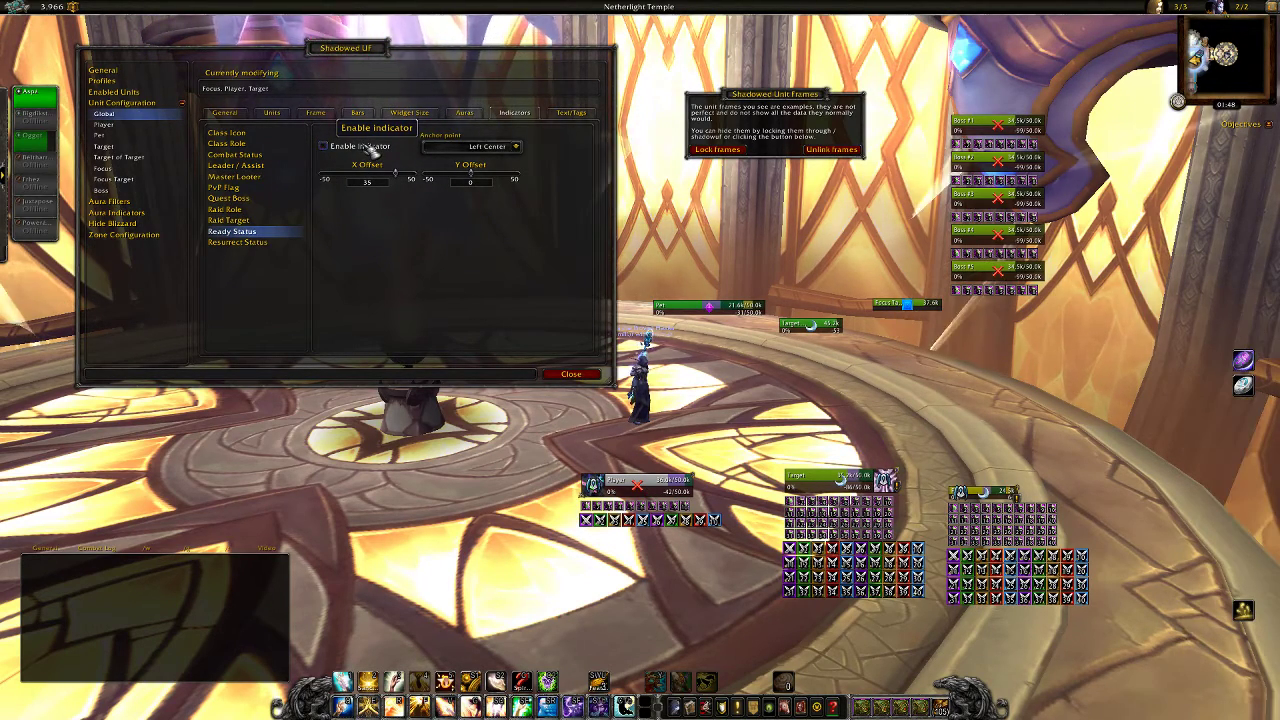
pyautogui.click(262, 242)
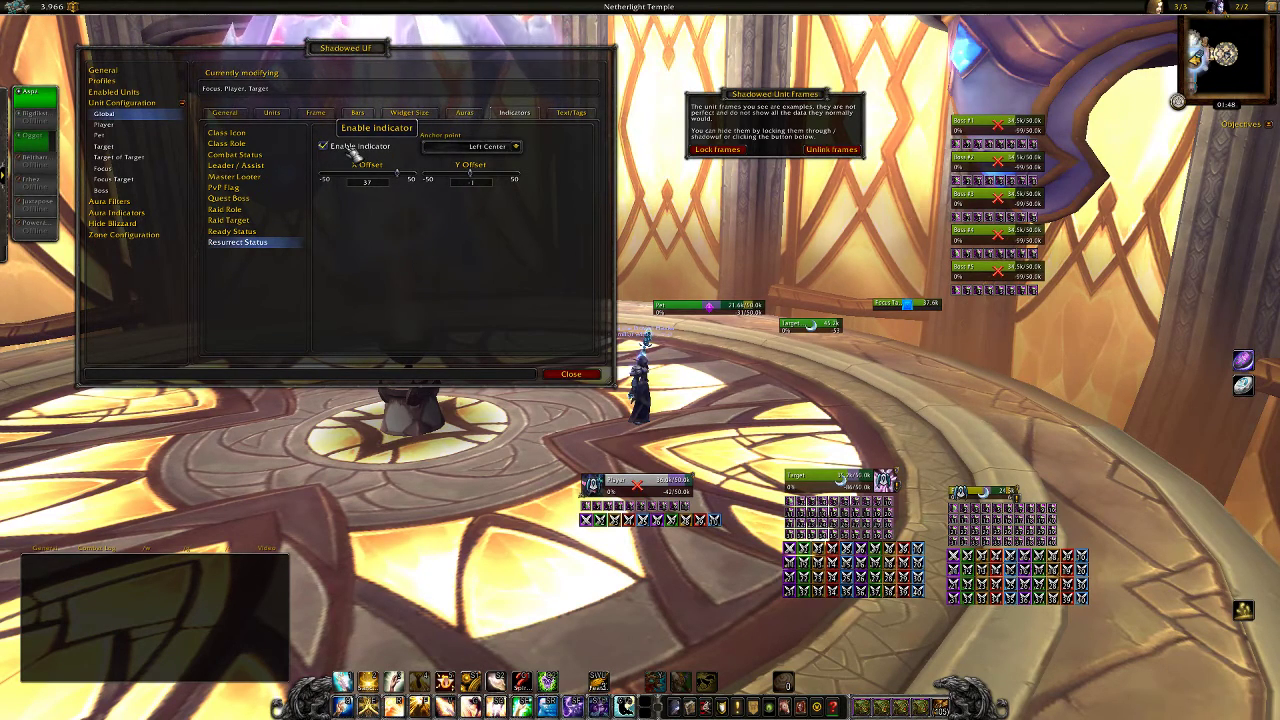
pyautogui.click(352, 147)
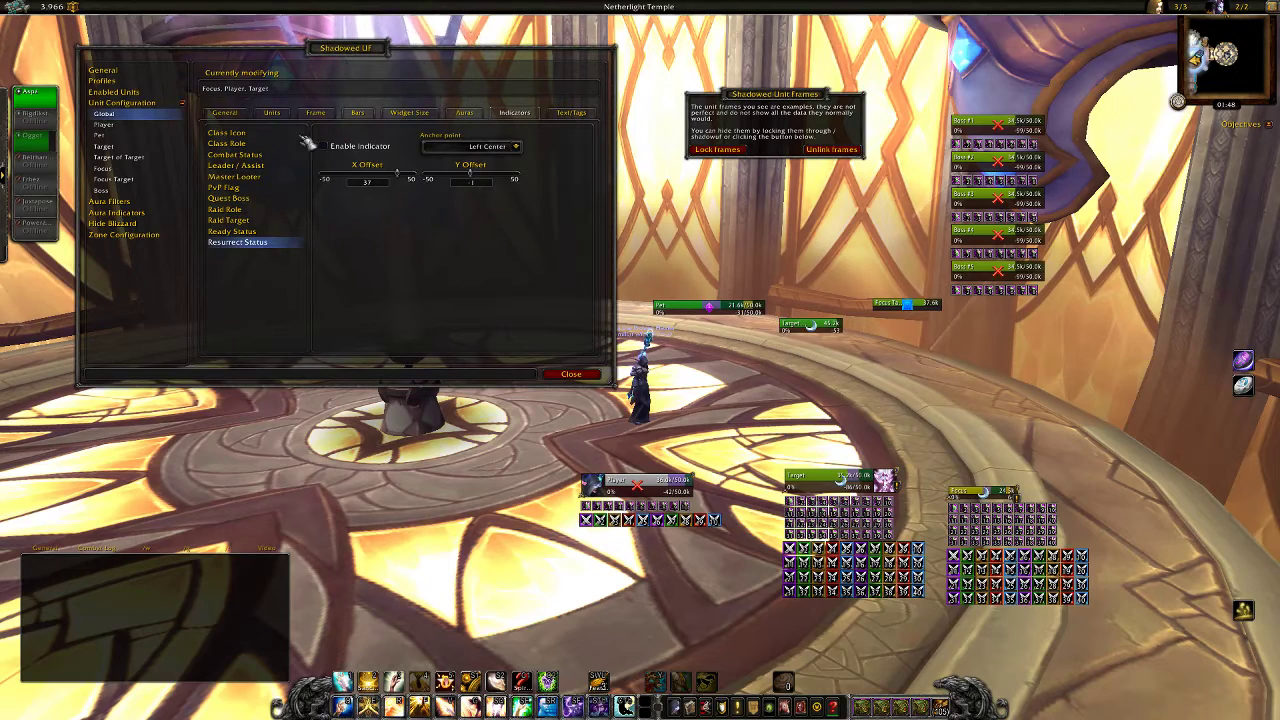
# Untick Enable Combat fader on the General tab so the Focus, Player and Target frames stay fully visible
pyautogui.click(238, 114)
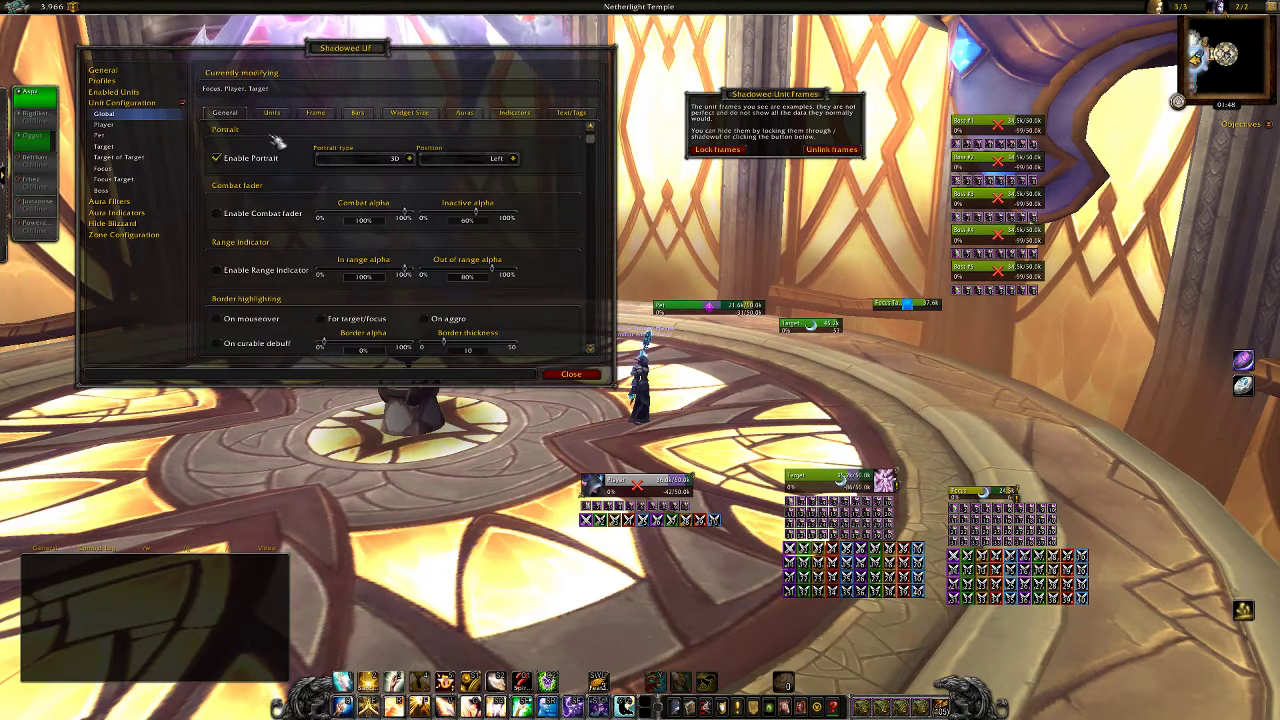
pyautogui.scroll(-1, 333, 258)
pyautogui.scroll(1, 330, 278)
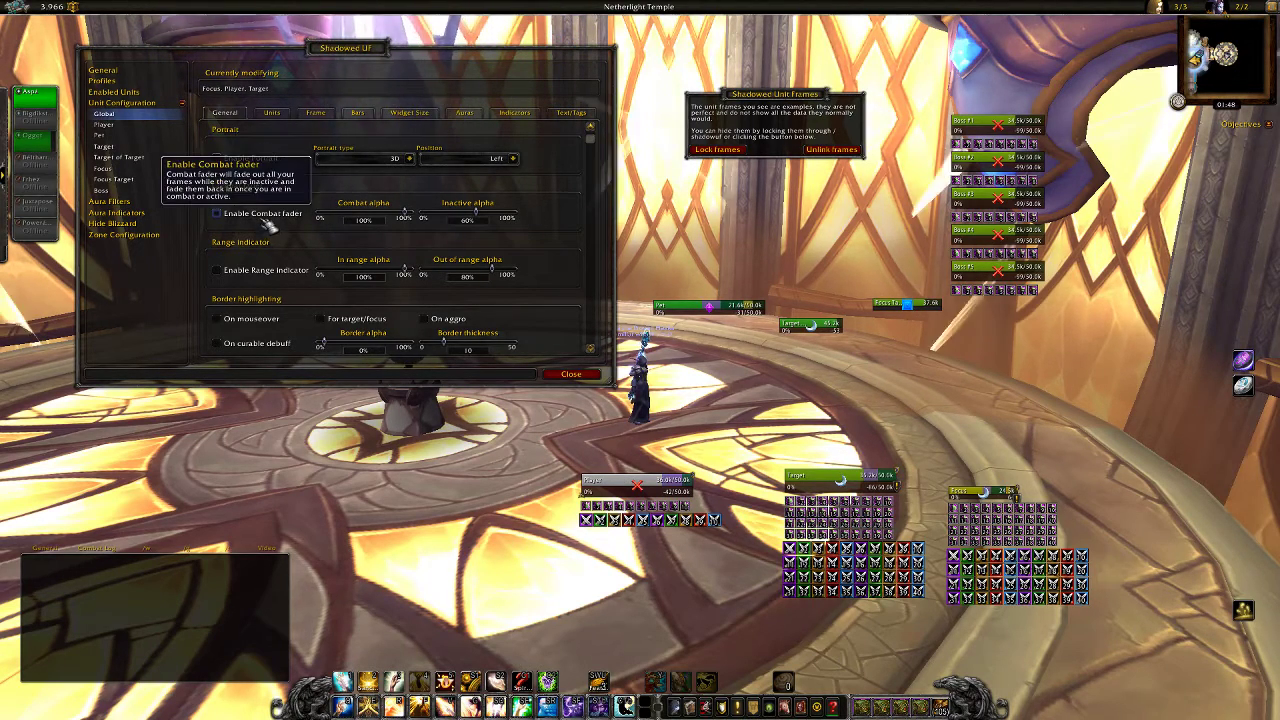
pyautogui.scroll(-1, 268, 226)
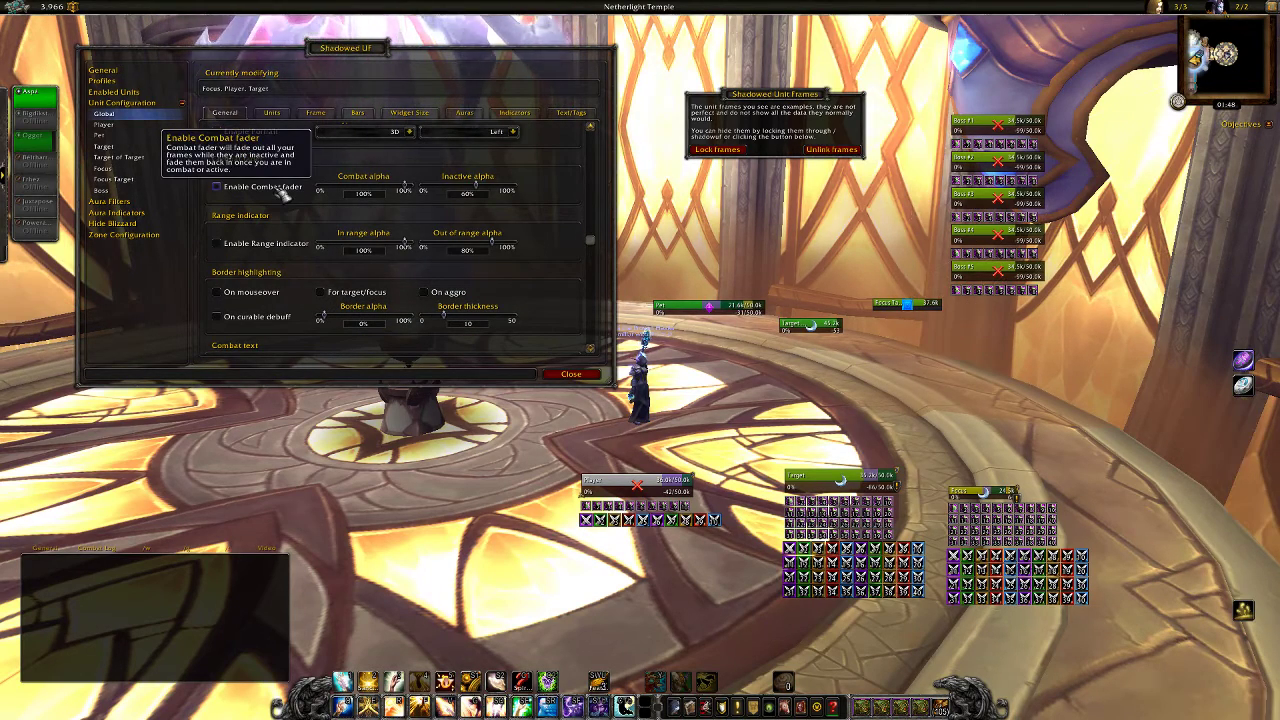
pyautogui.click(283, 197)
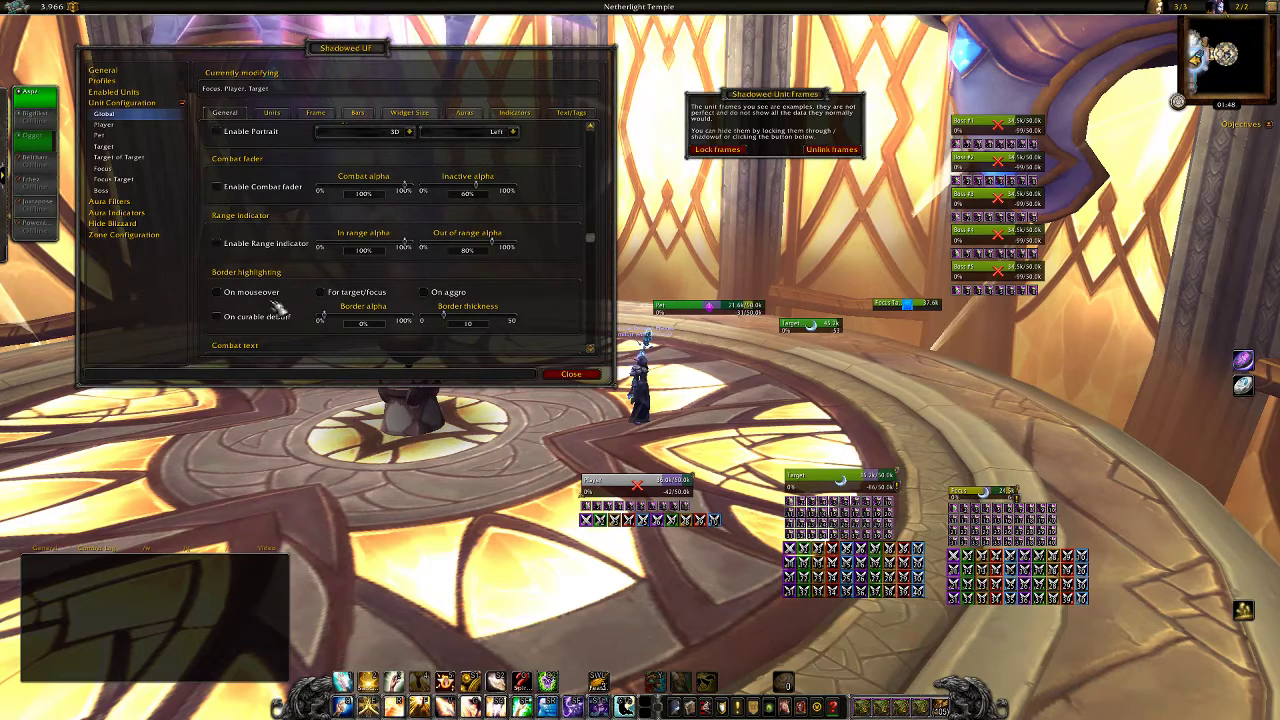
pyautogui.scroll(-1, 296, 283)
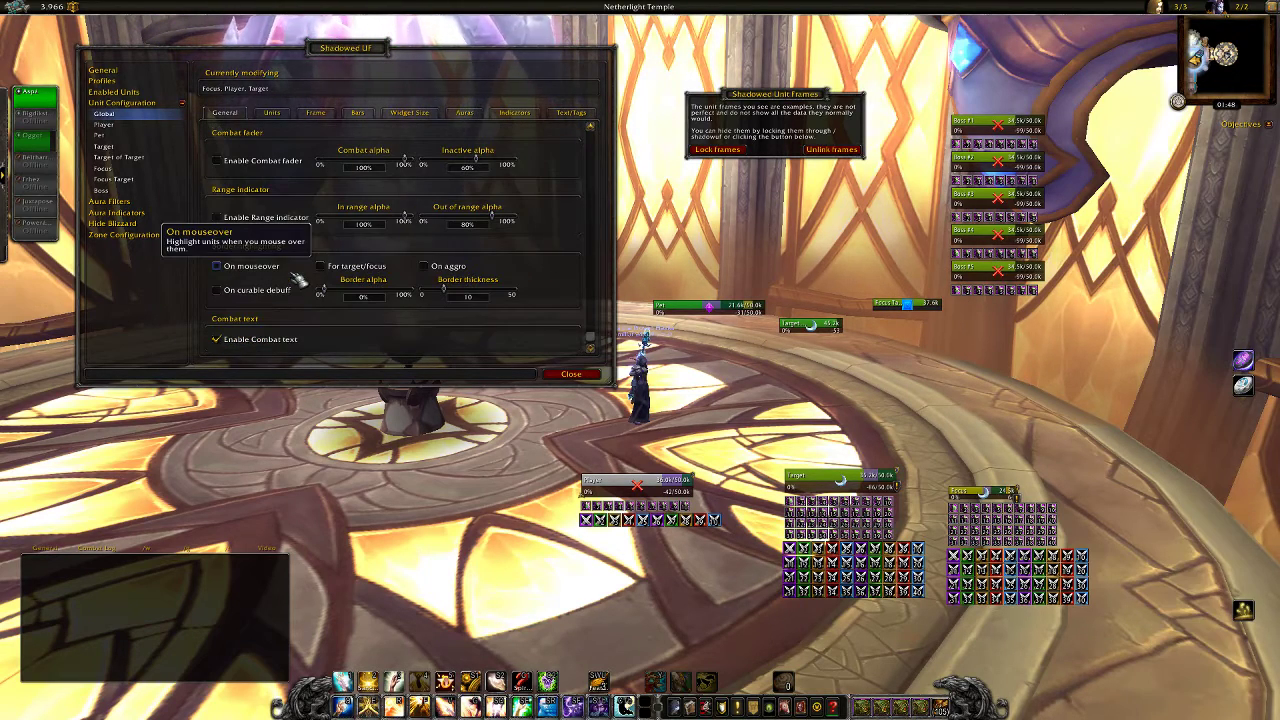
pyautogui.click(518, 114)
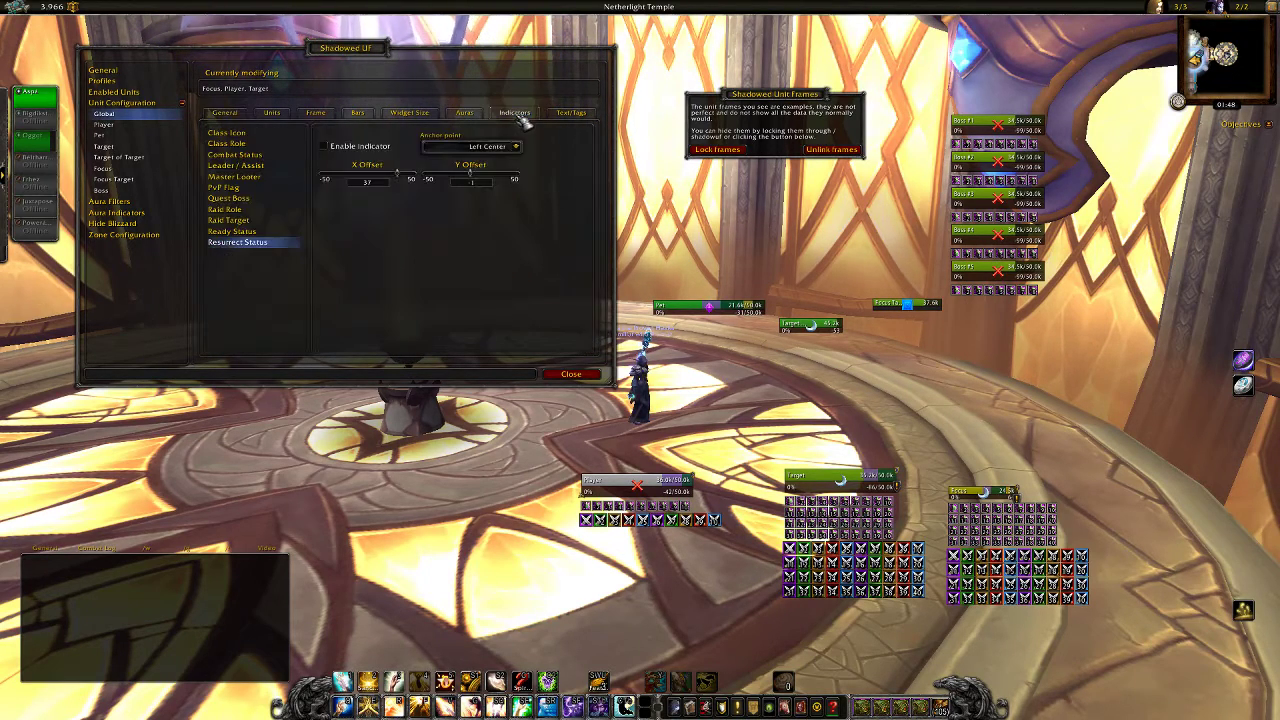
# Set health bar left text size to 4 and its right text to short current HP plus percent HP
pyautogui.click(571, 113)
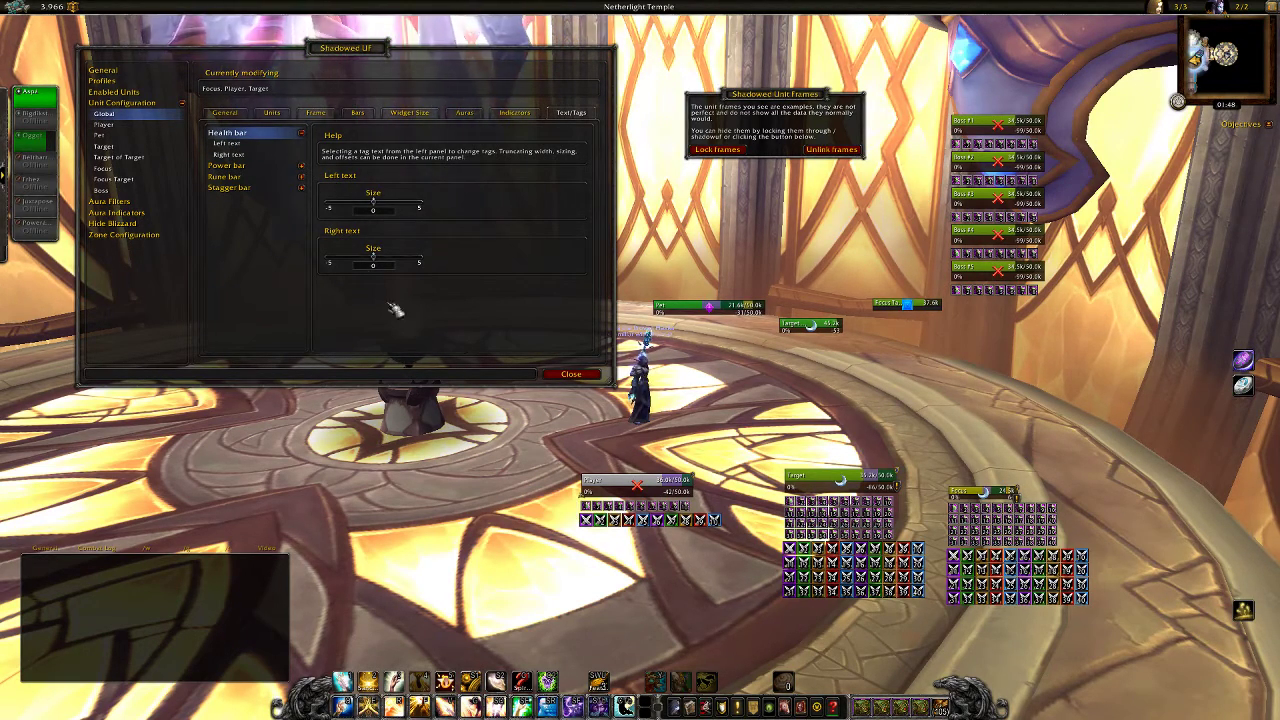
pyautogui.moveTo(373, 207); pyautogui.dragTo(410, 207)
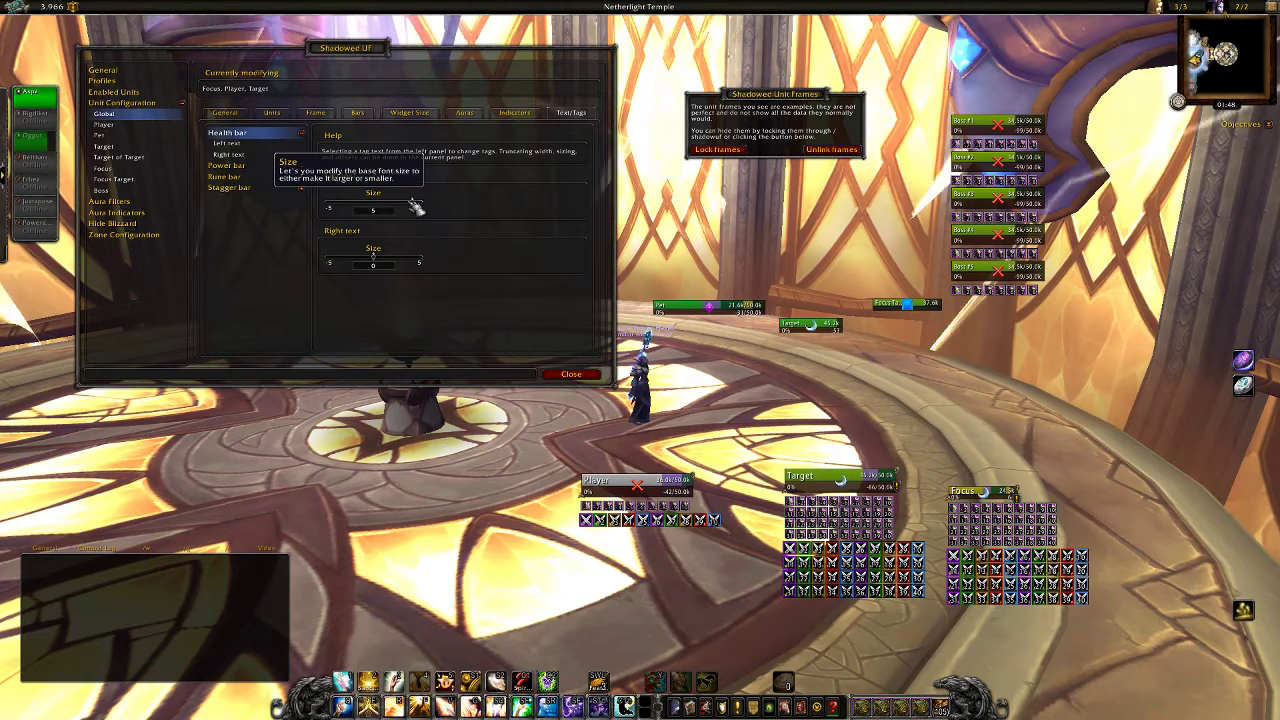
pyautogui.click(227, 143)
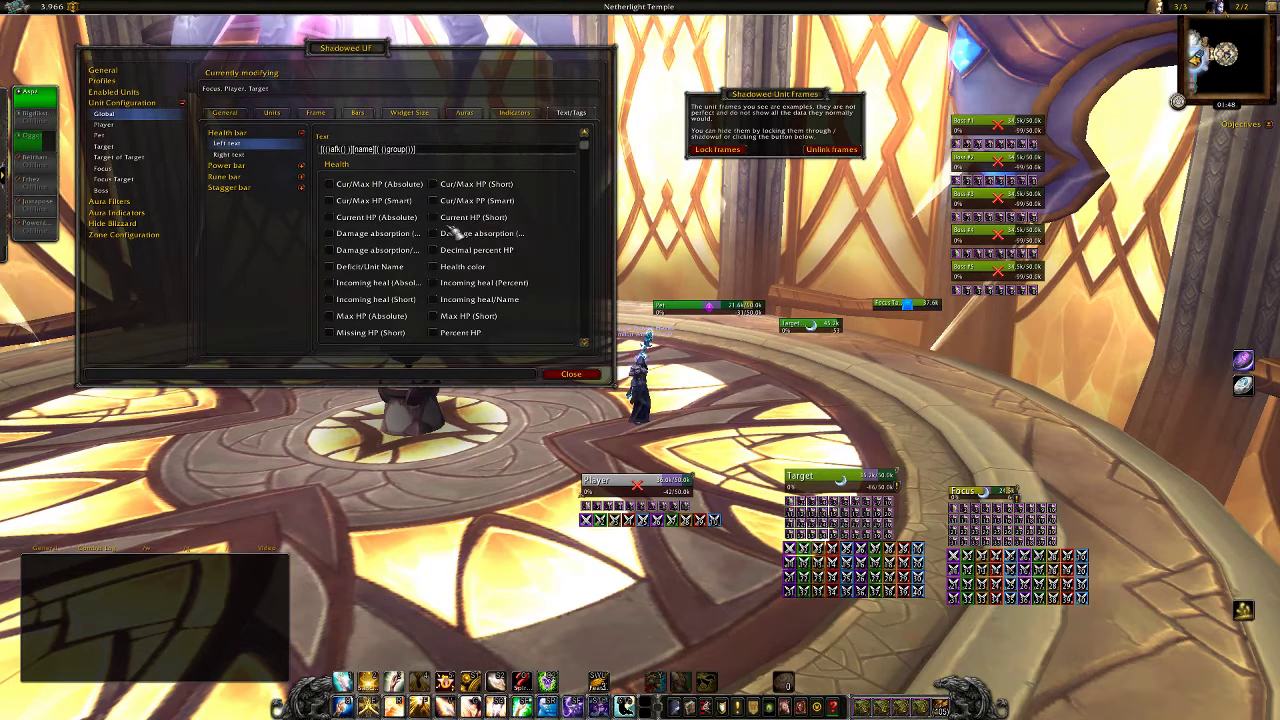
pyautogui.click(228, 154)
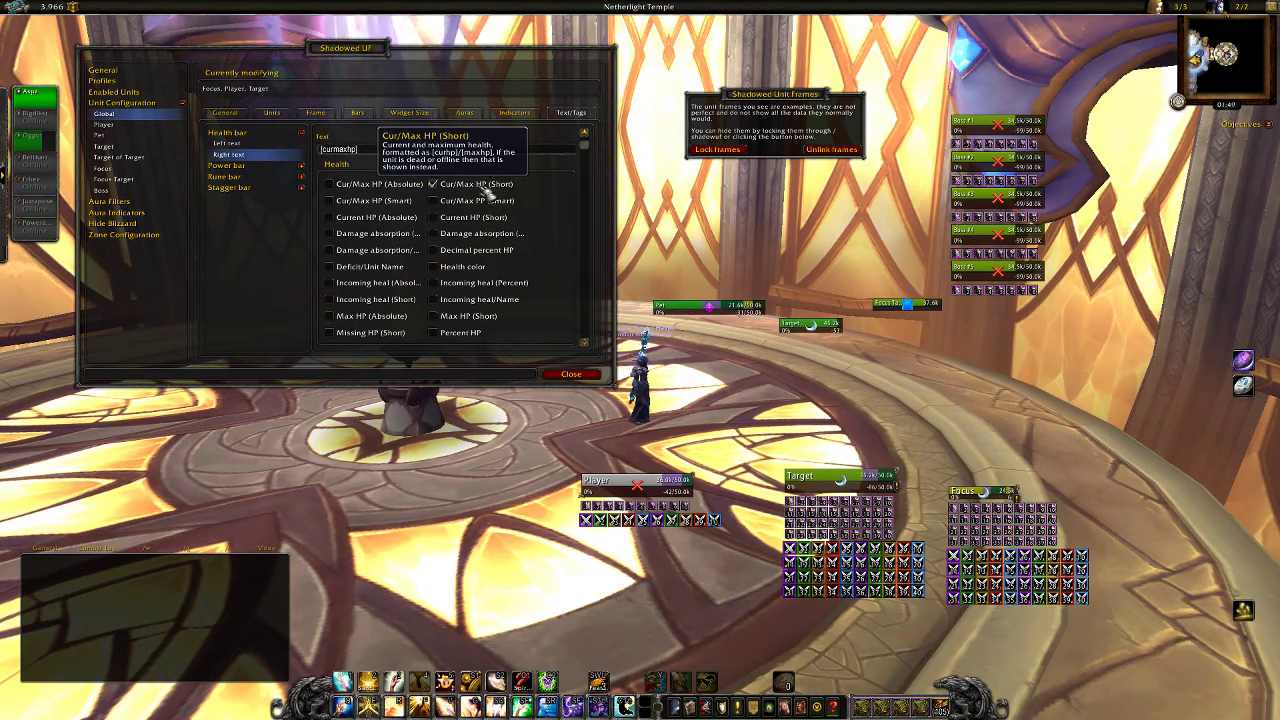
pyautogui.click(485, 190)
pyautogui.click(475, 217)
pyautogui.scroll(-1, 500, 328)
pyautogui.click(478, 310)
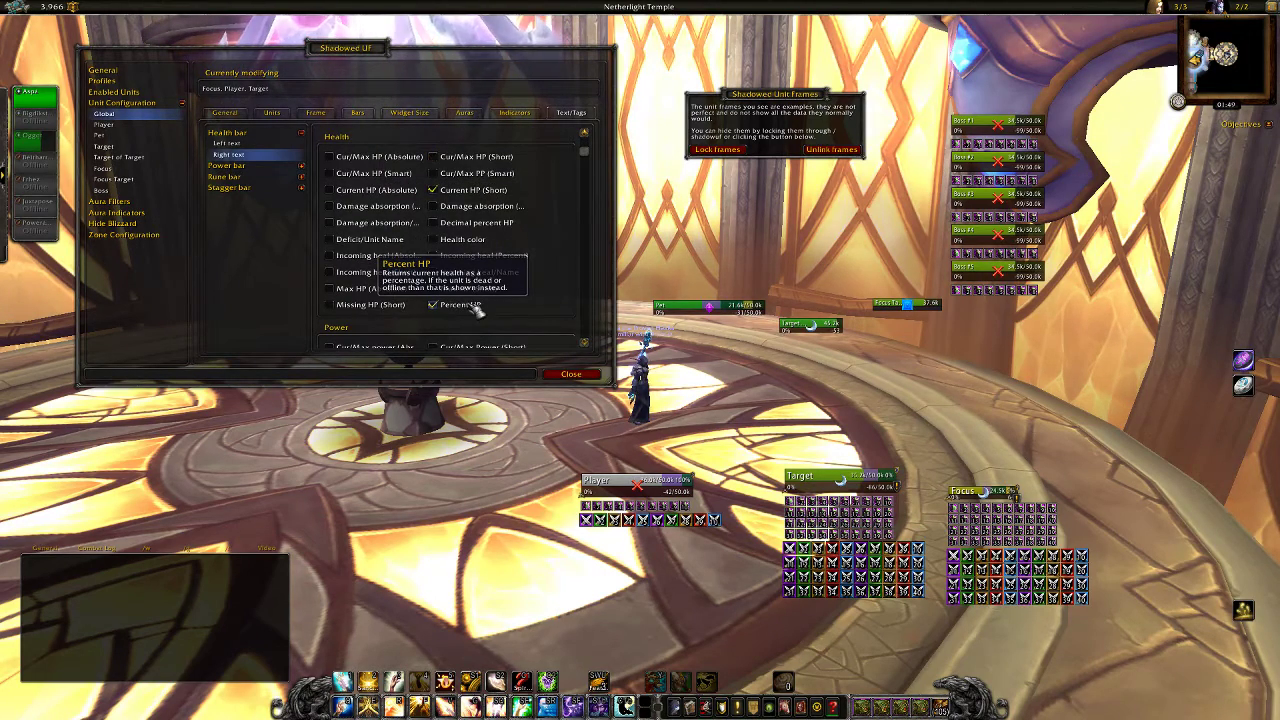
pyautogui.scroll(-1, 480, 304)
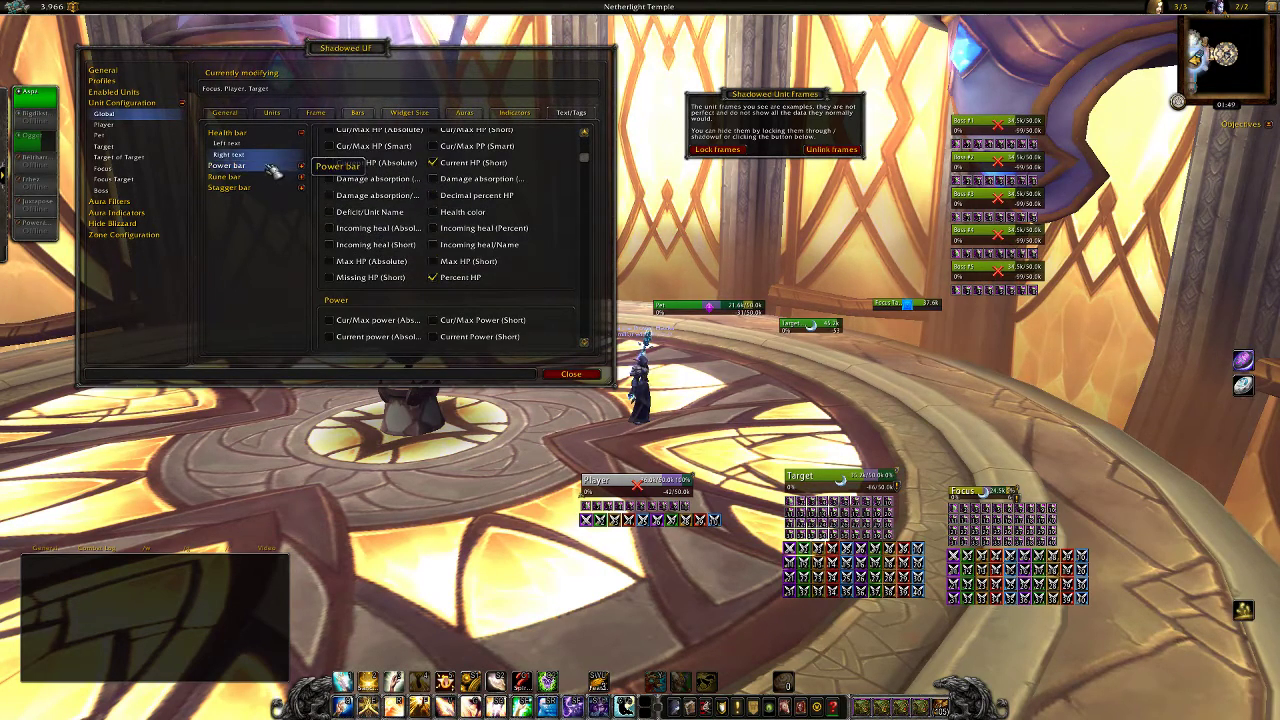
# Tag the power bar's left text with Percent power and remove Cur/Max power from its right text
pyautogui.click(301, 166)
pyautogui.click(268, 179)
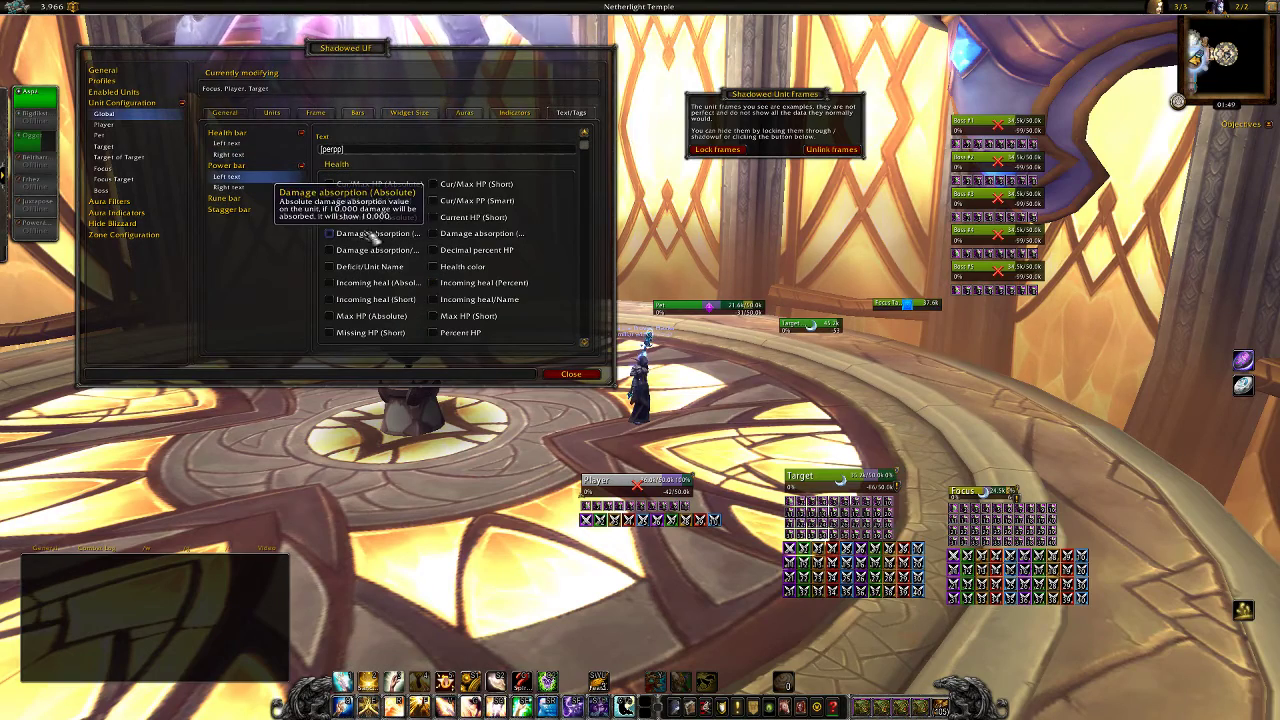
pyautogui.scroll(-5, 510, 250)
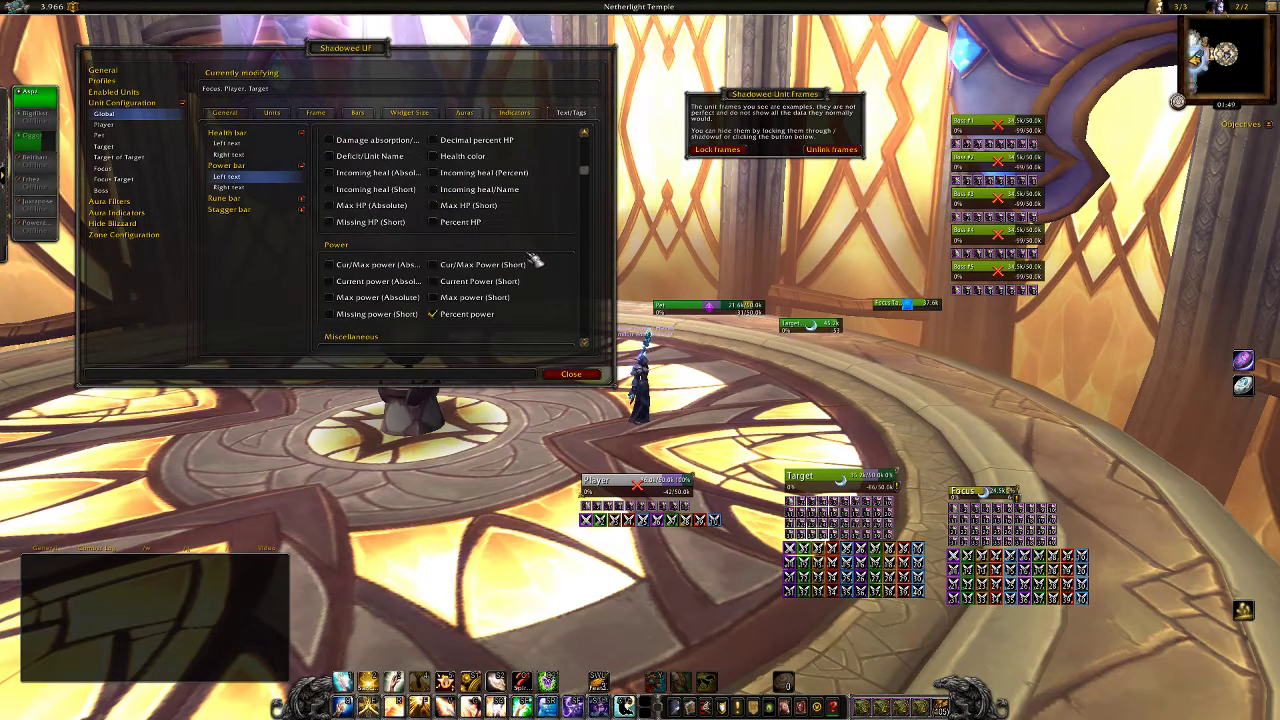
pyautogui.click(478, 288)
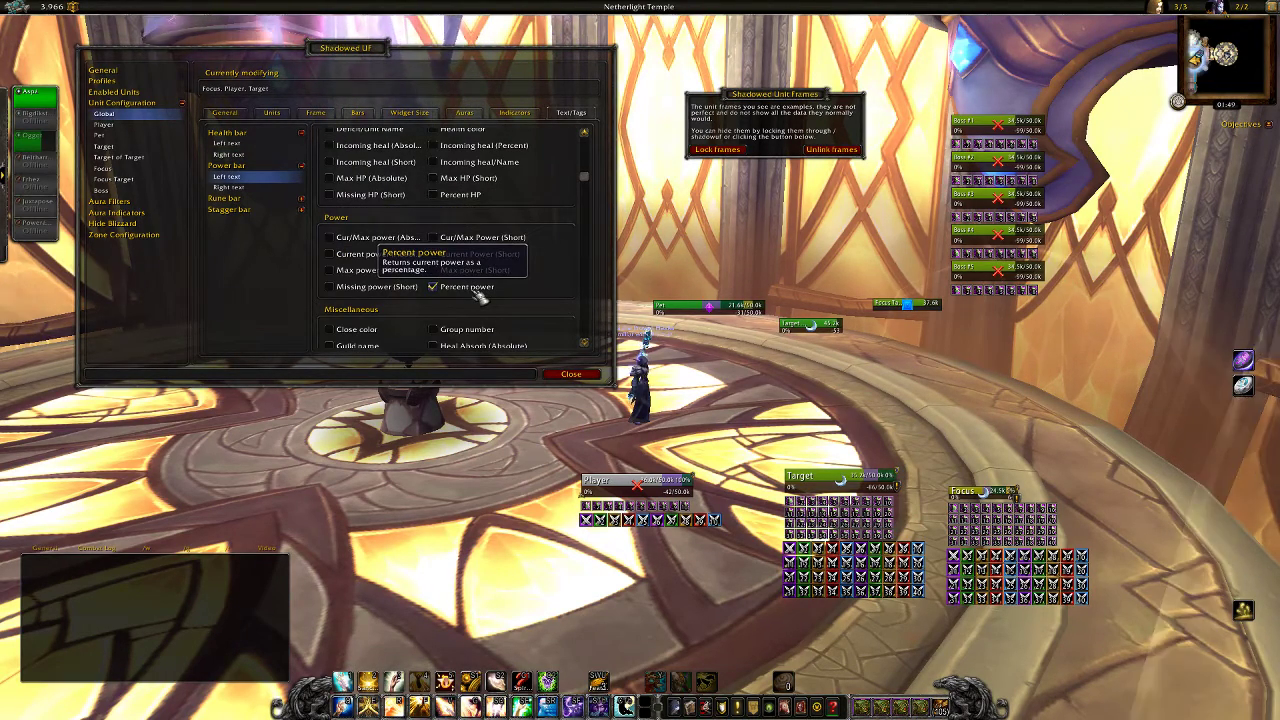
pyautogui.click(268, 187)
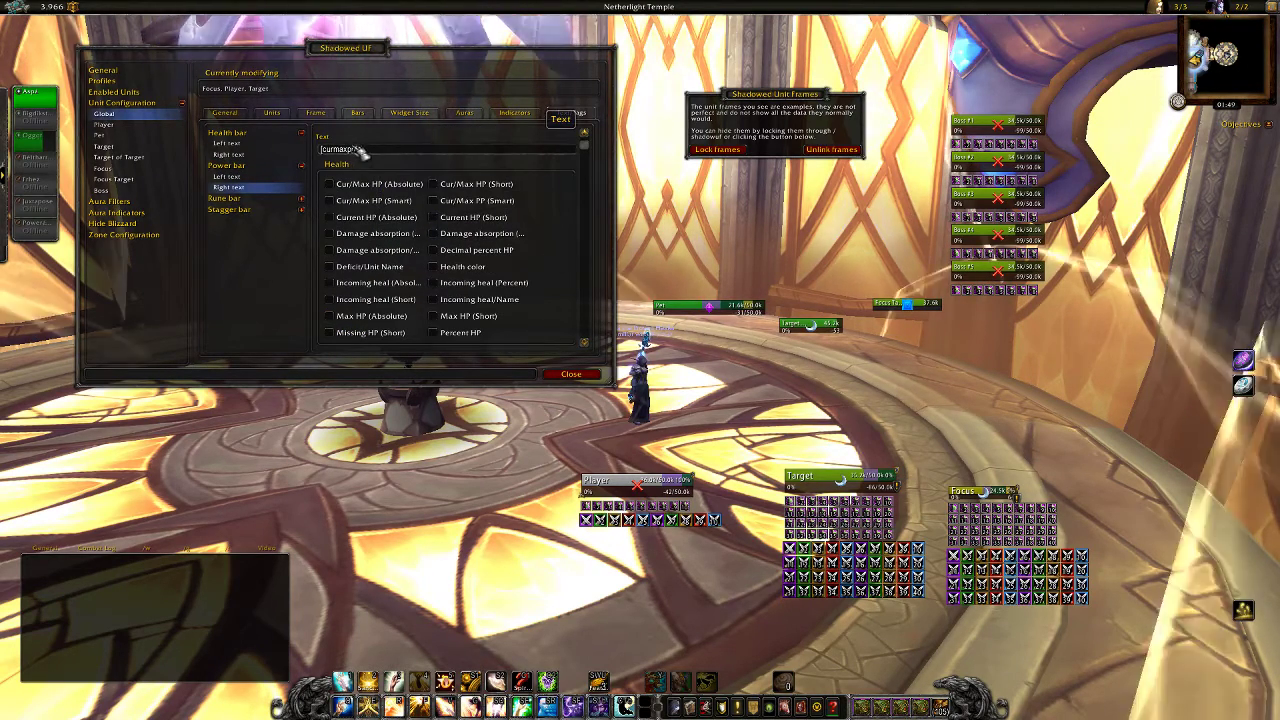
pyautogui.scroll(-2, 472, 250)
pyautogui.scroll(-1, 472, 250)
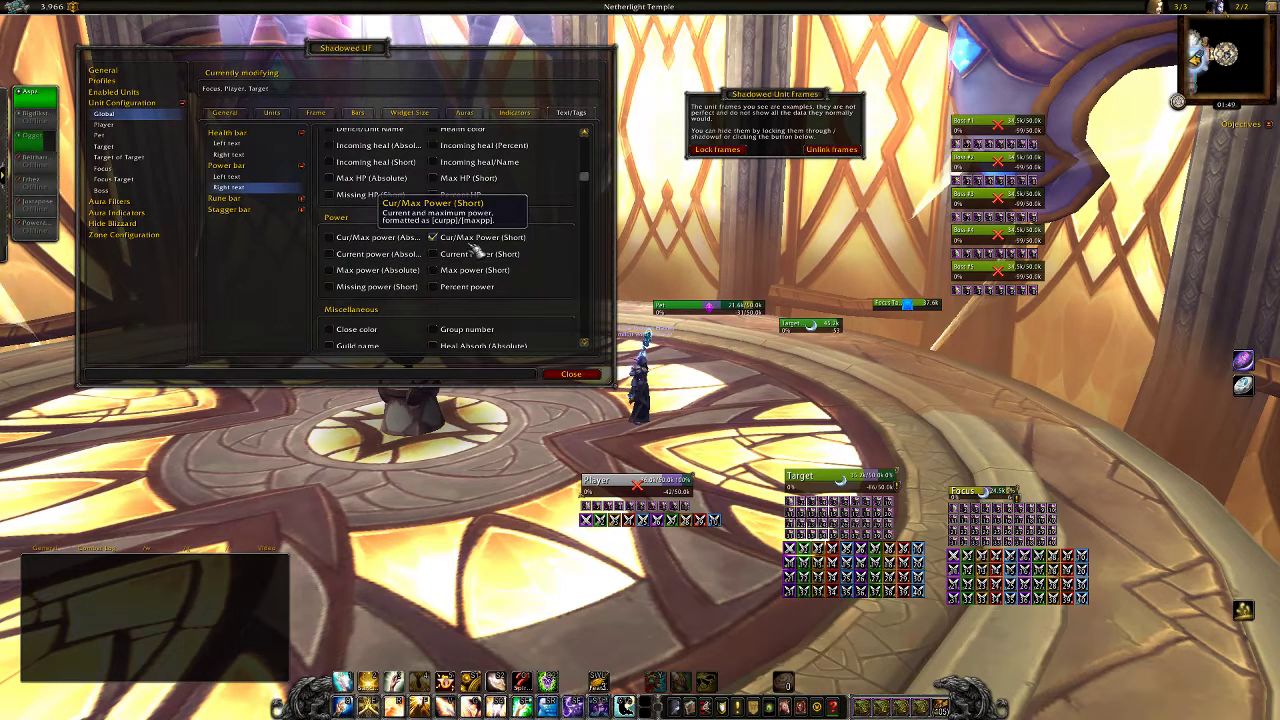
pyautogui.click(476, 245)
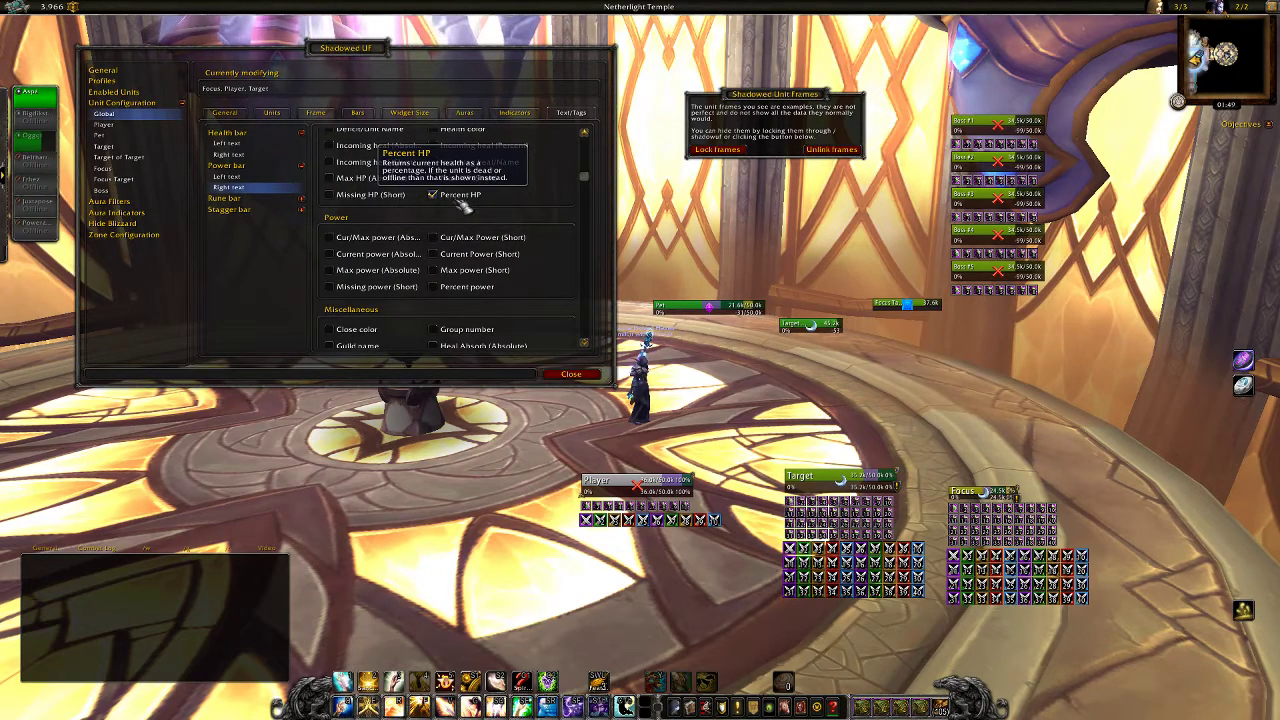
pyautogui.scroll(3, 482, 218)
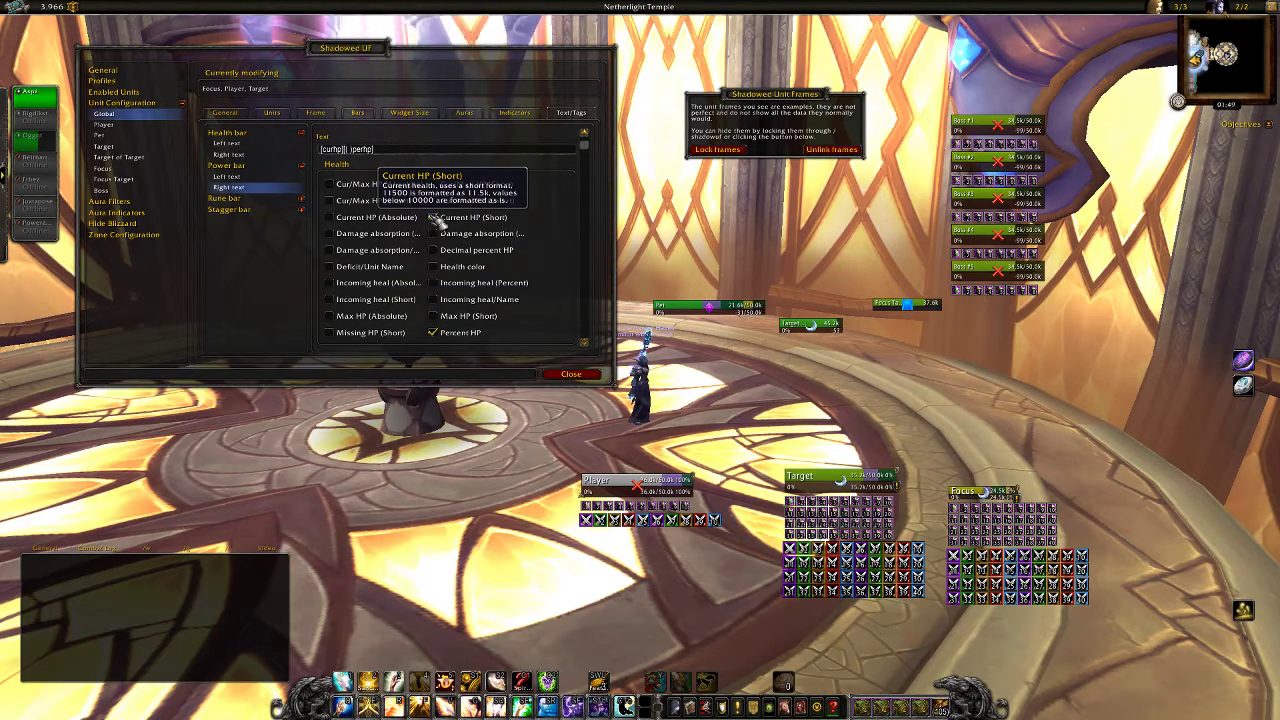
# Erase all remaining tags from the power bar's right text and confirm it empty with Okay
pyautogui.click(262, 176)
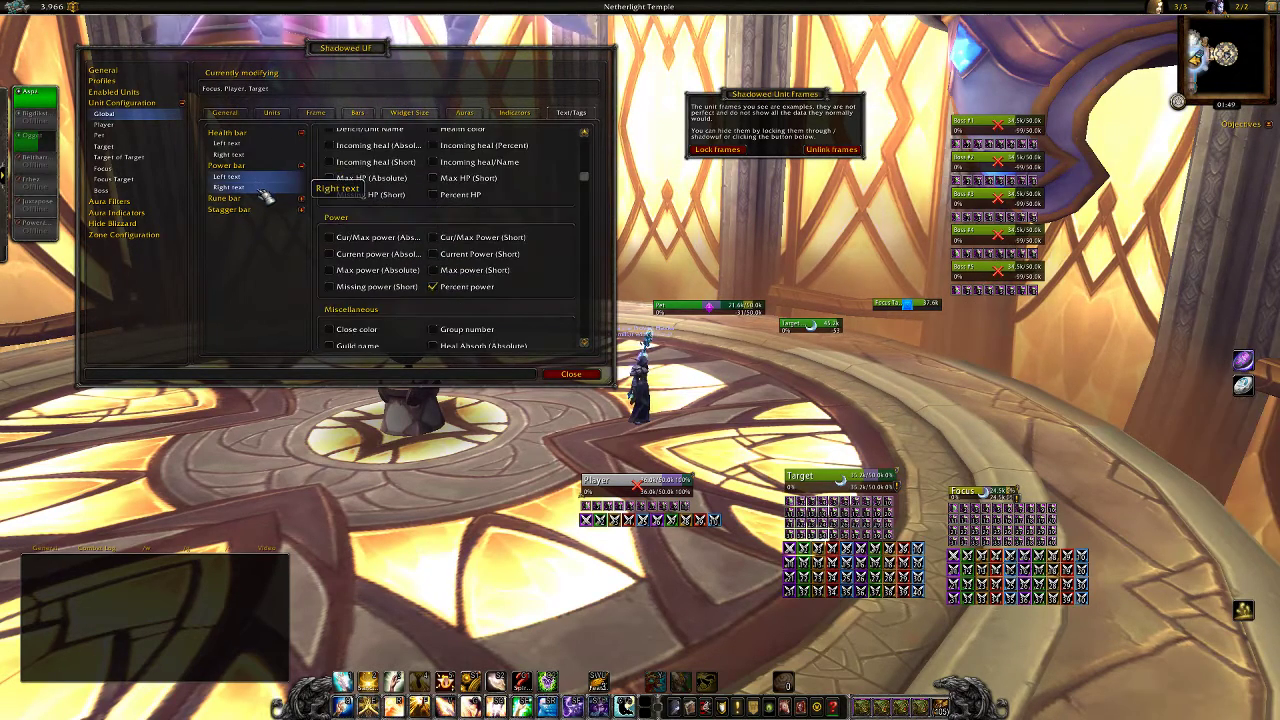
pyautogui.click(260, 188)
pyautogui.click(433, 217)
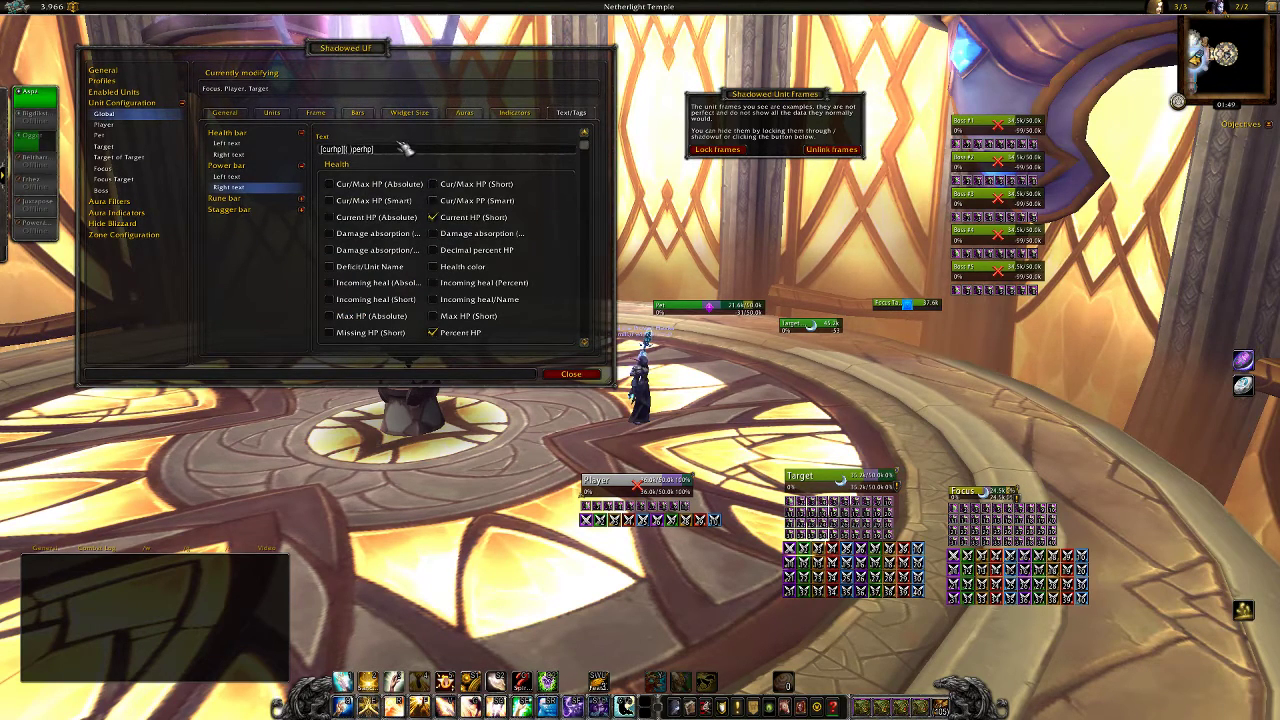
pyautogui.hotkey('ctrl', 'a')
pyautogui.press('BackSpace')
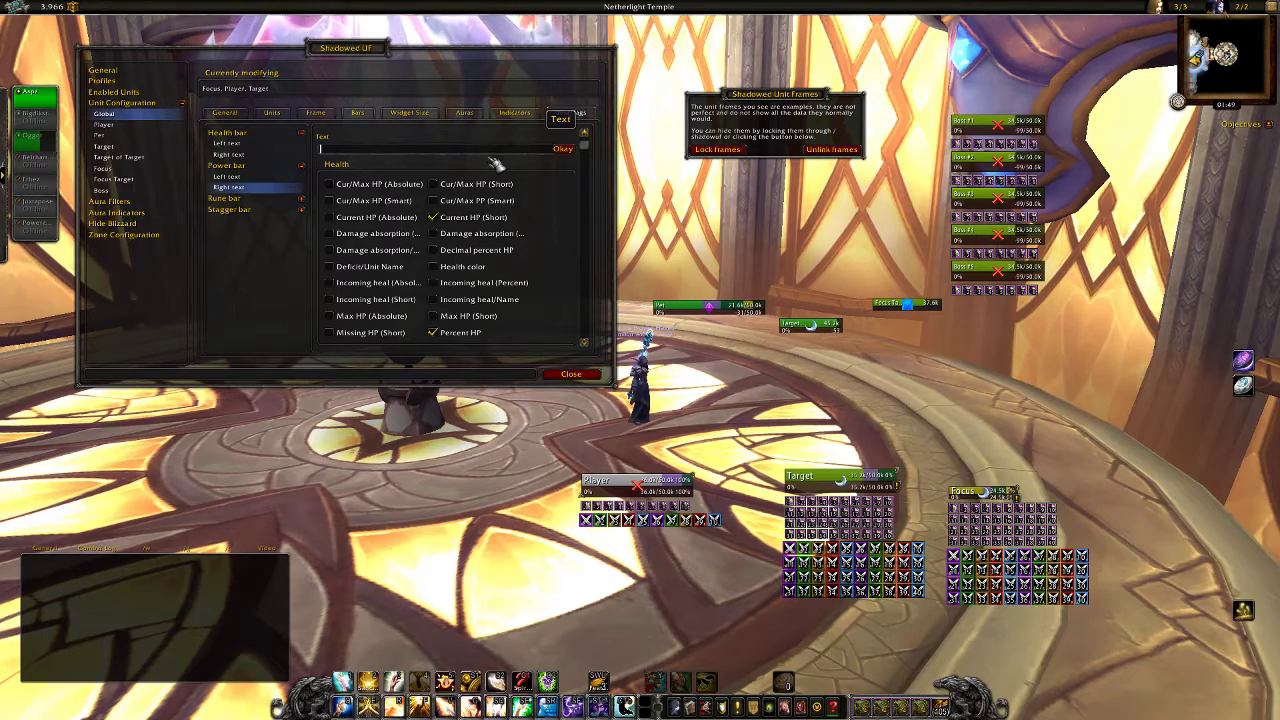
pyautogui.click(563, 150)
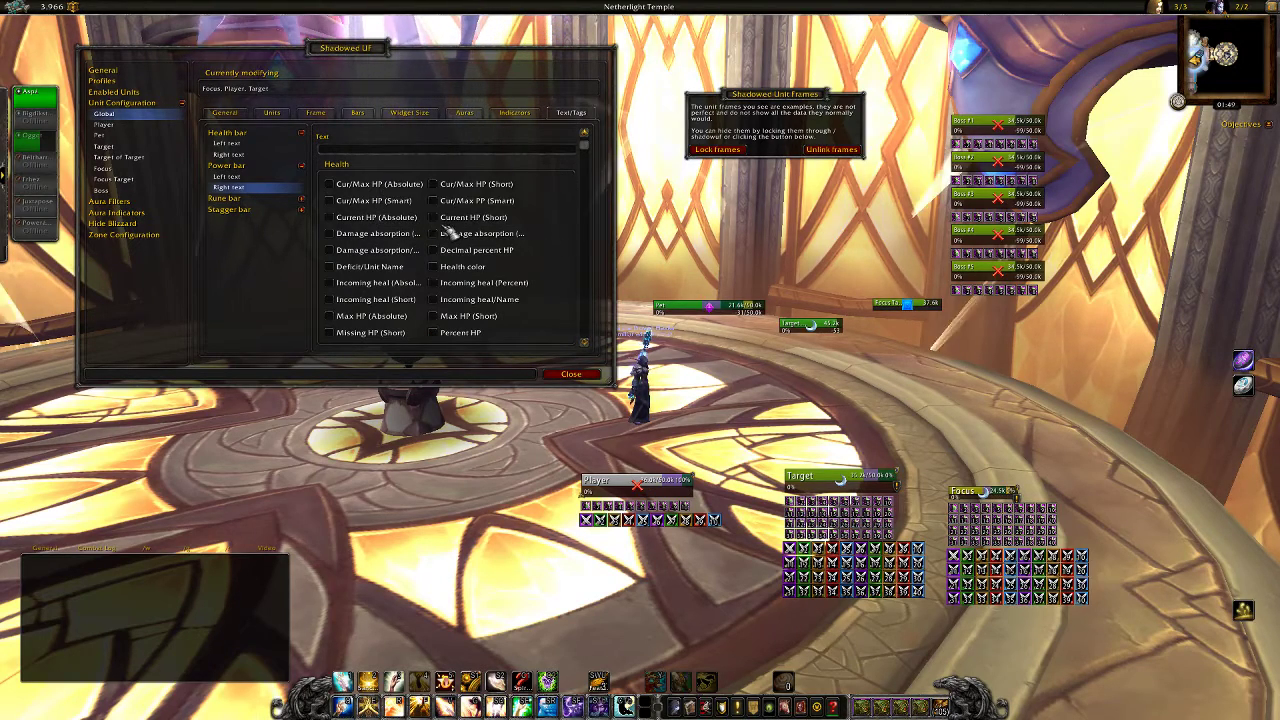
pyautogui.click(270, 177)
pyautogui.scroll(5, 400, 180)
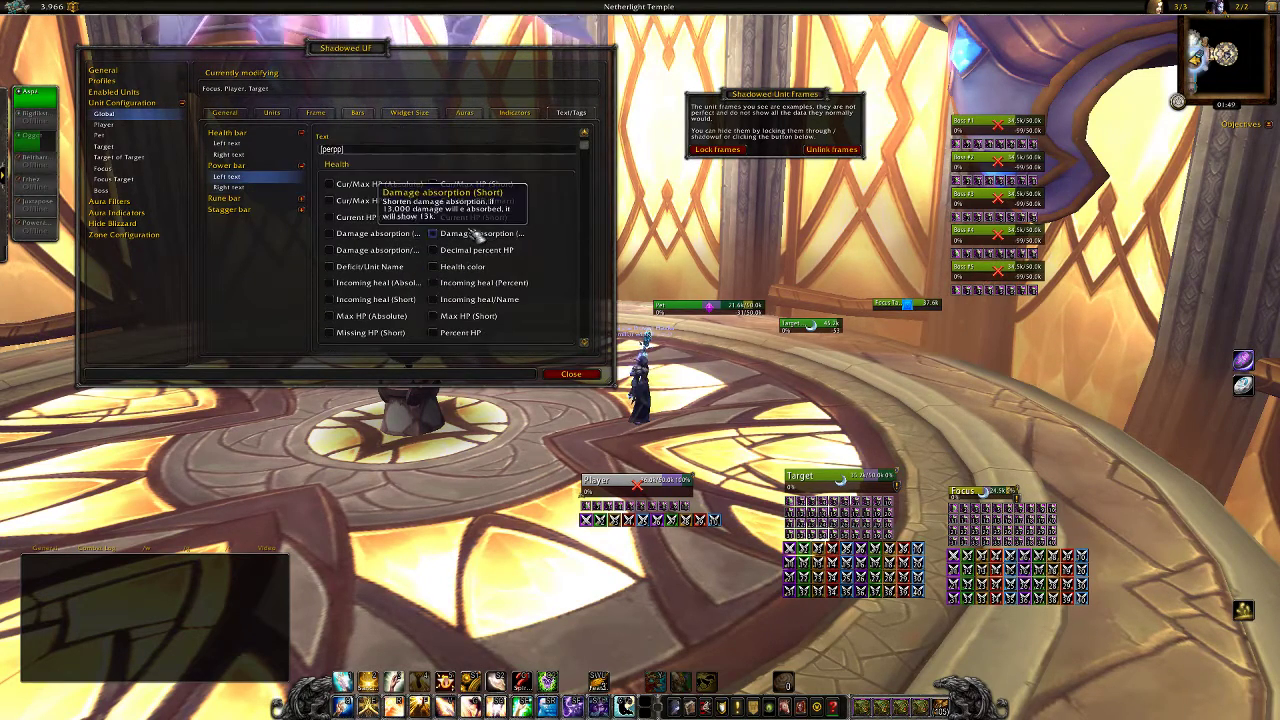
pyautogui.scroll(-3, 486, 277)
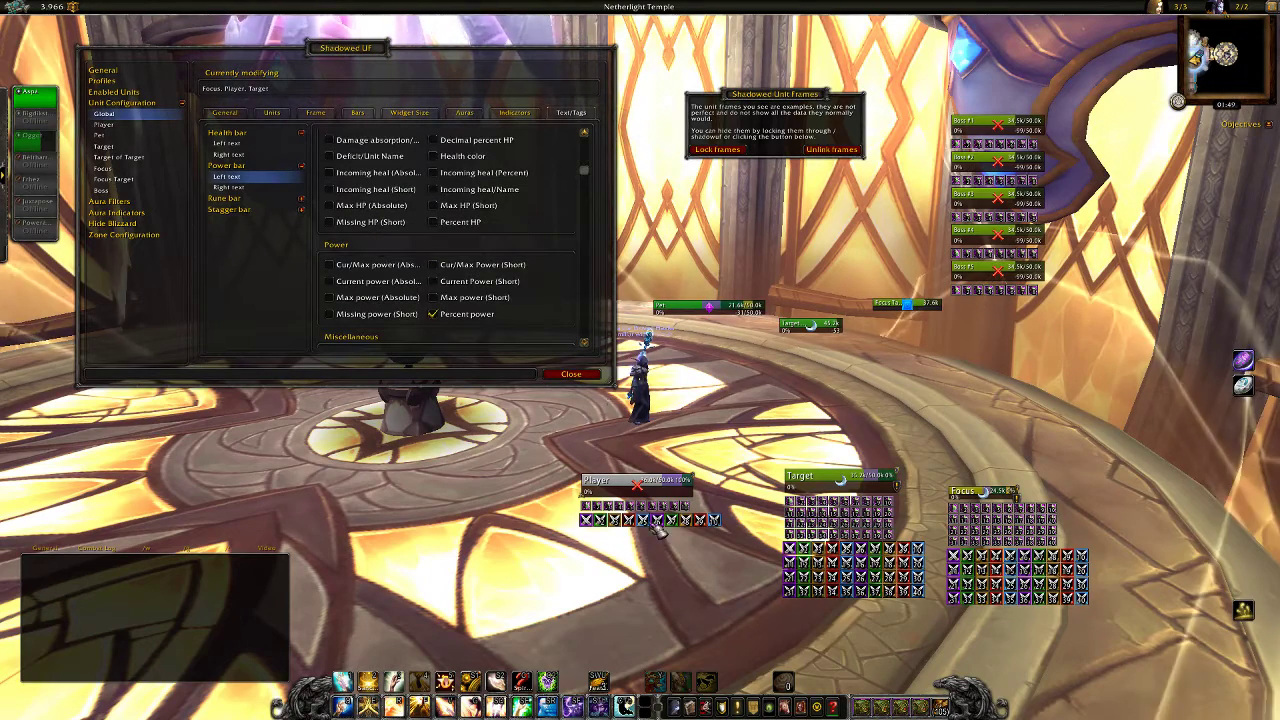
pyautogui.click(260, 188)
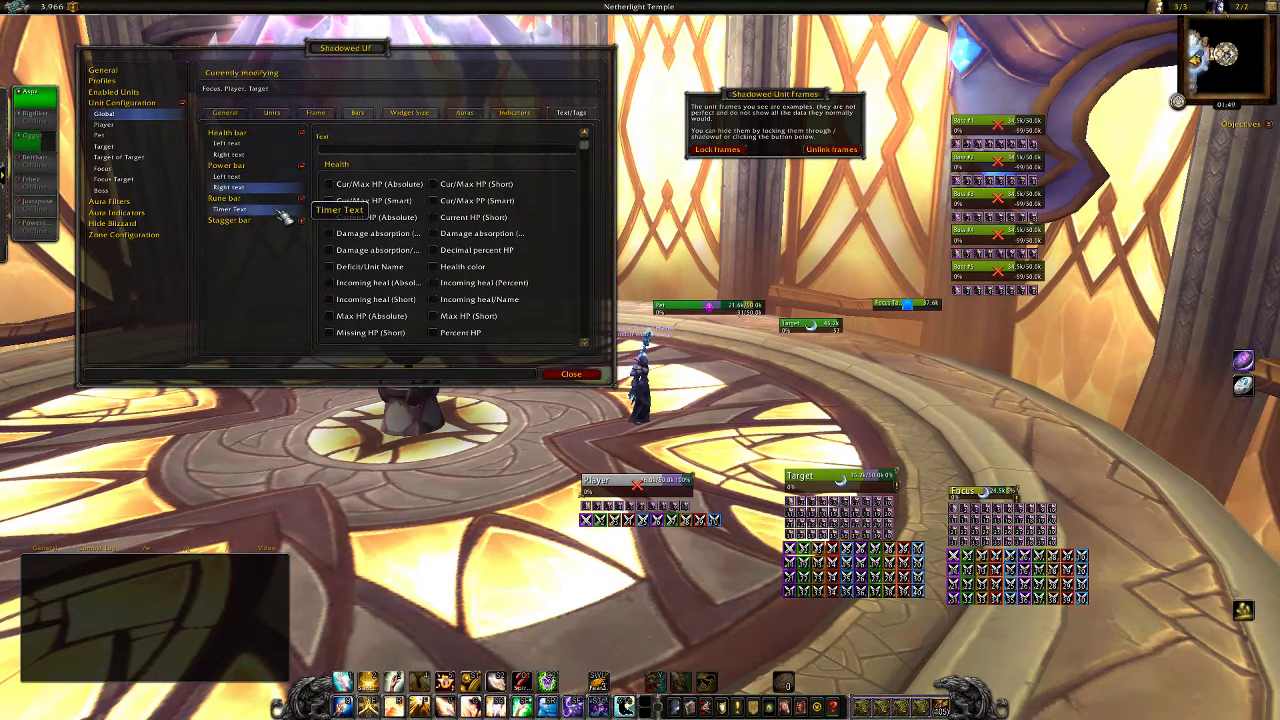
pyautogui.click(287, 221)
# Move the Player frame lower and left, and nudge the Target frame slightly left and up
pyautogui.click(302, 221)
pyautogui.click(518, 113)
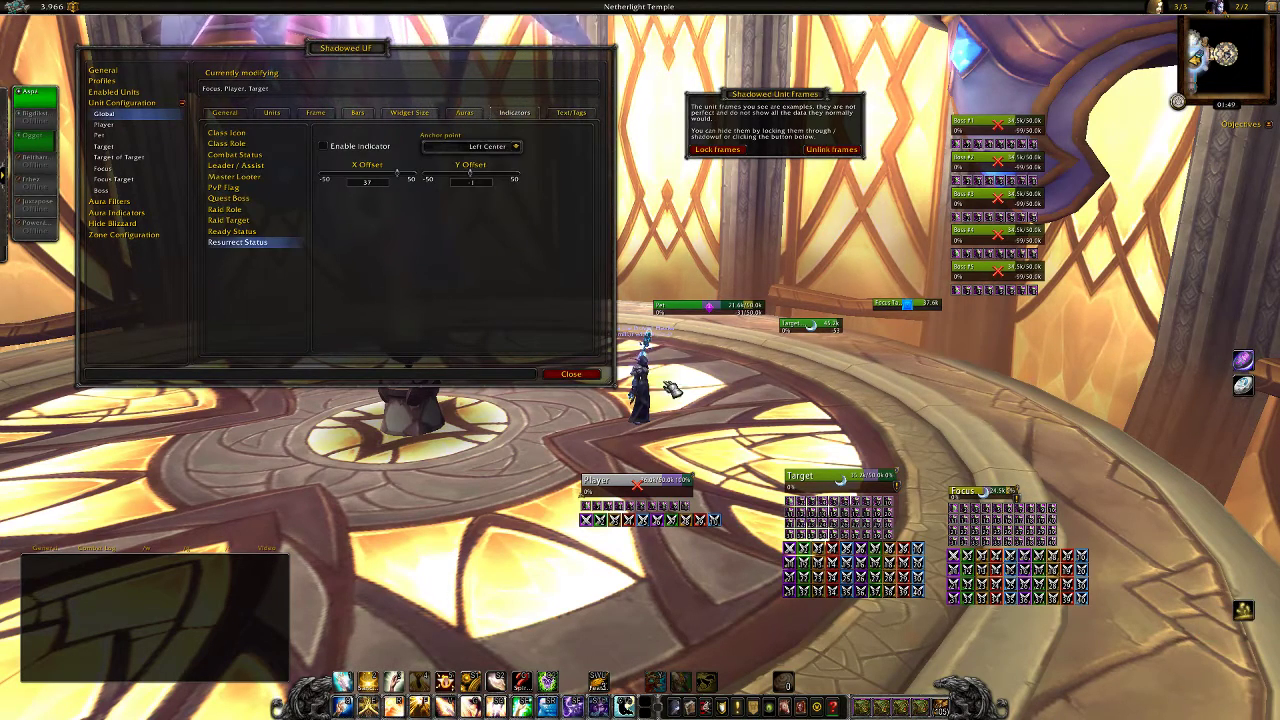
pyautogui.moveTo(703, 490); pyautogui.dragTo(540, 511)
pyautogui.moveTo(775, 508); pyautogui.dragTo(768, 503)
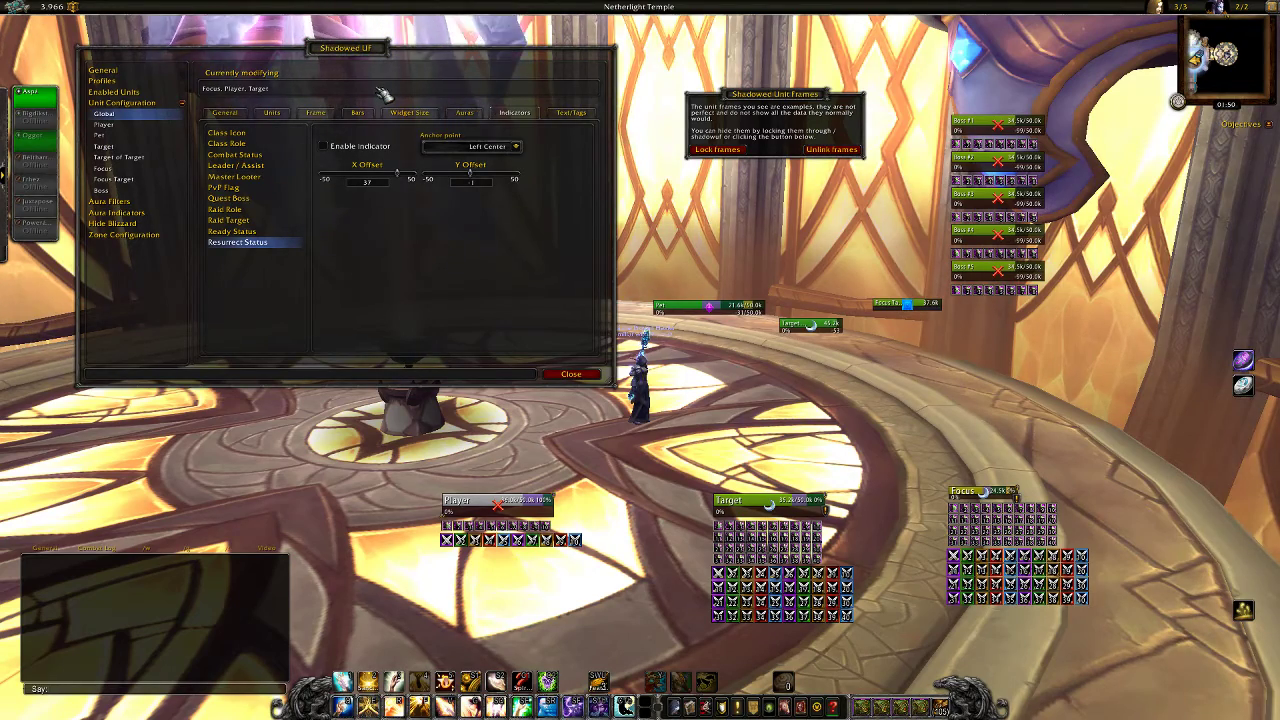
# Show the full-screen alignment grid with /align and move the settings window aside
pyautogui.write('ign')
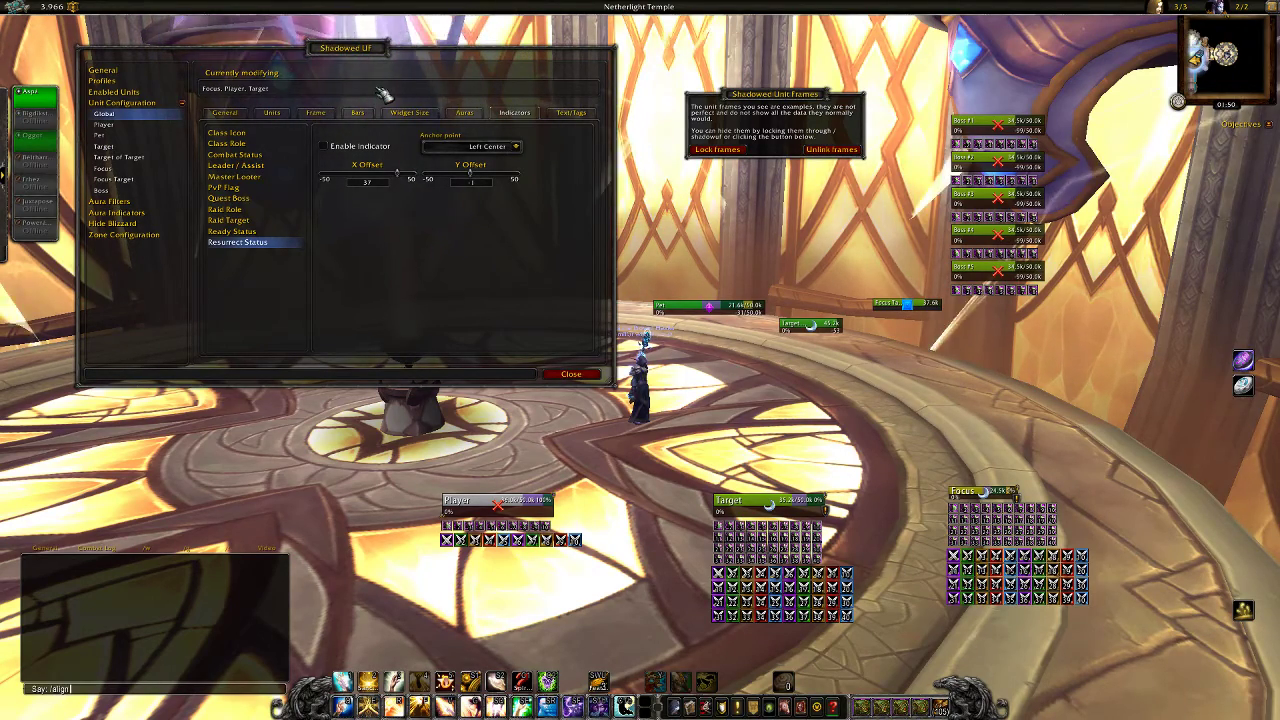
pyautogui.press('Return')
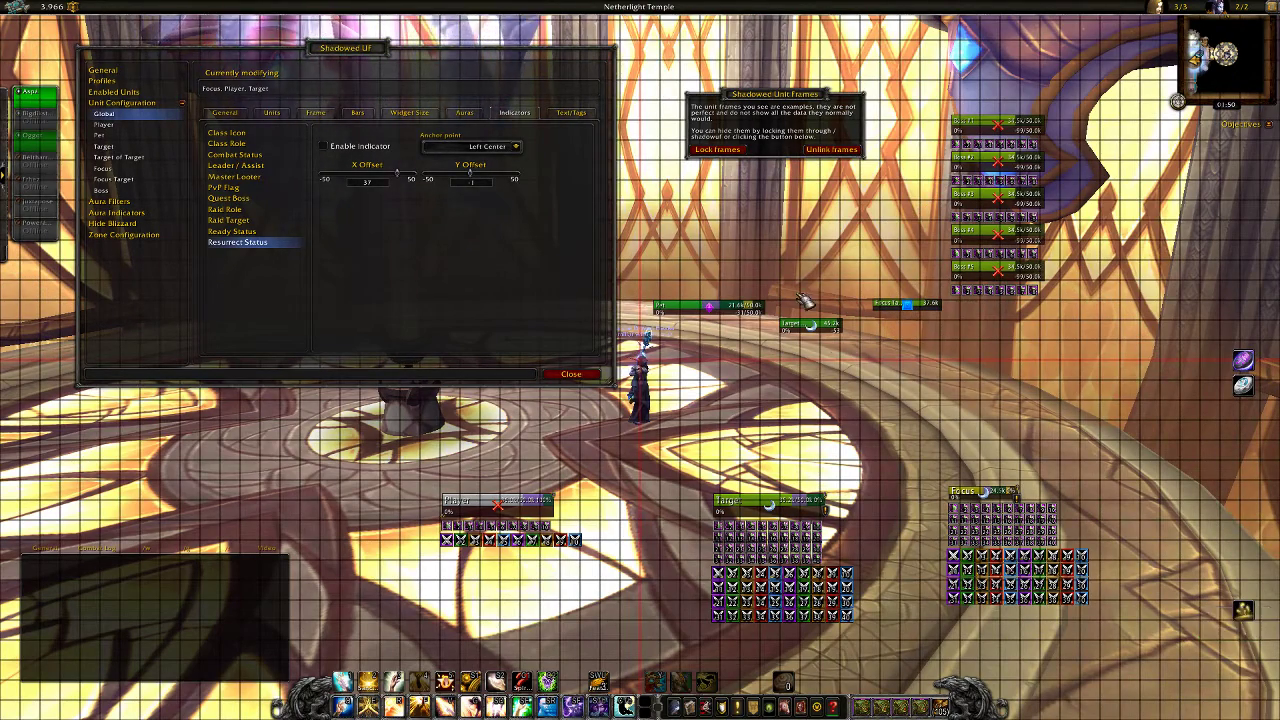
pyautogui.moveTo(369, 47); pyautogui.dragTo(326, 30)
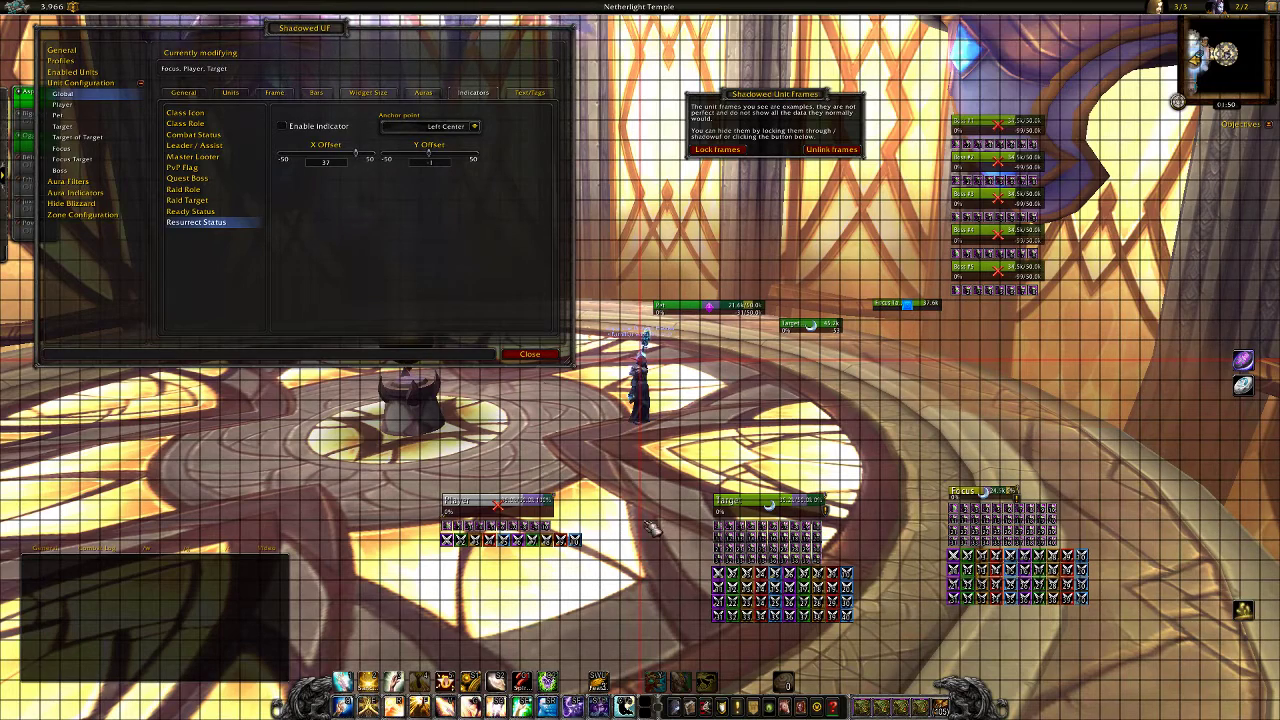
pyautogui.click(271, 92)
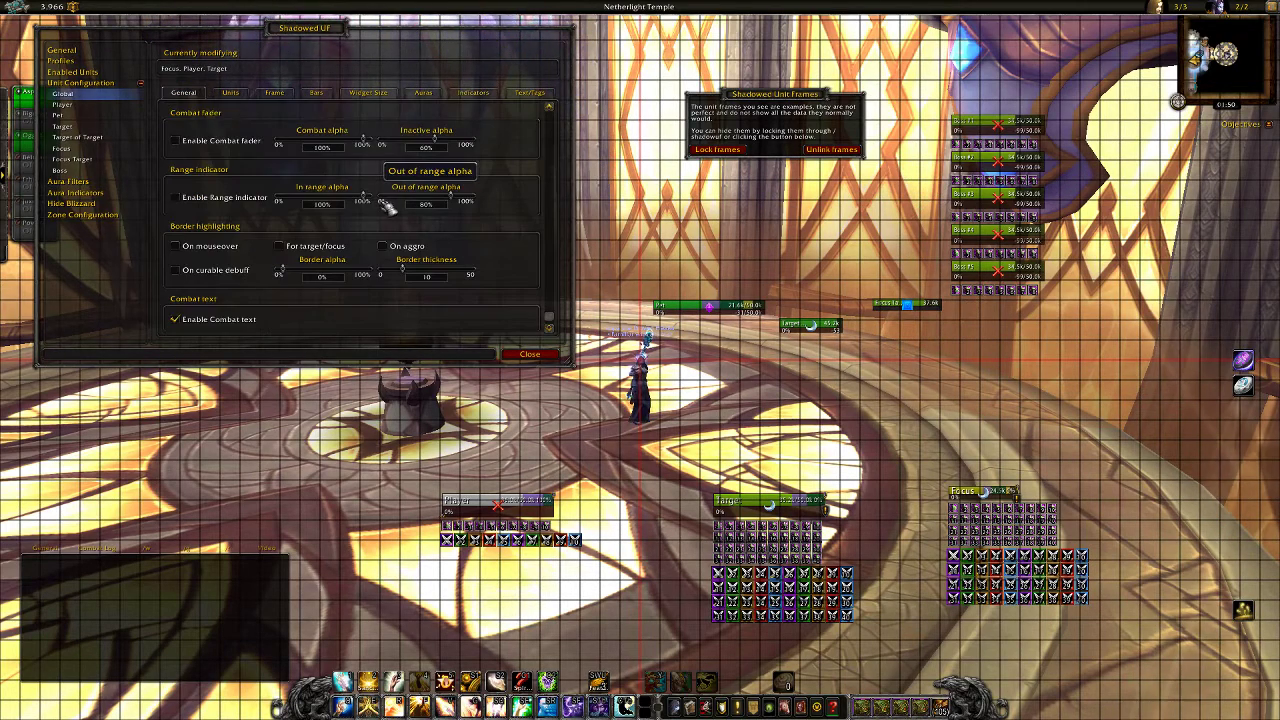
# On the Frame tab, set Height to 60, Scale to 102% and Width to 220
pyautogui.click(270, 92)
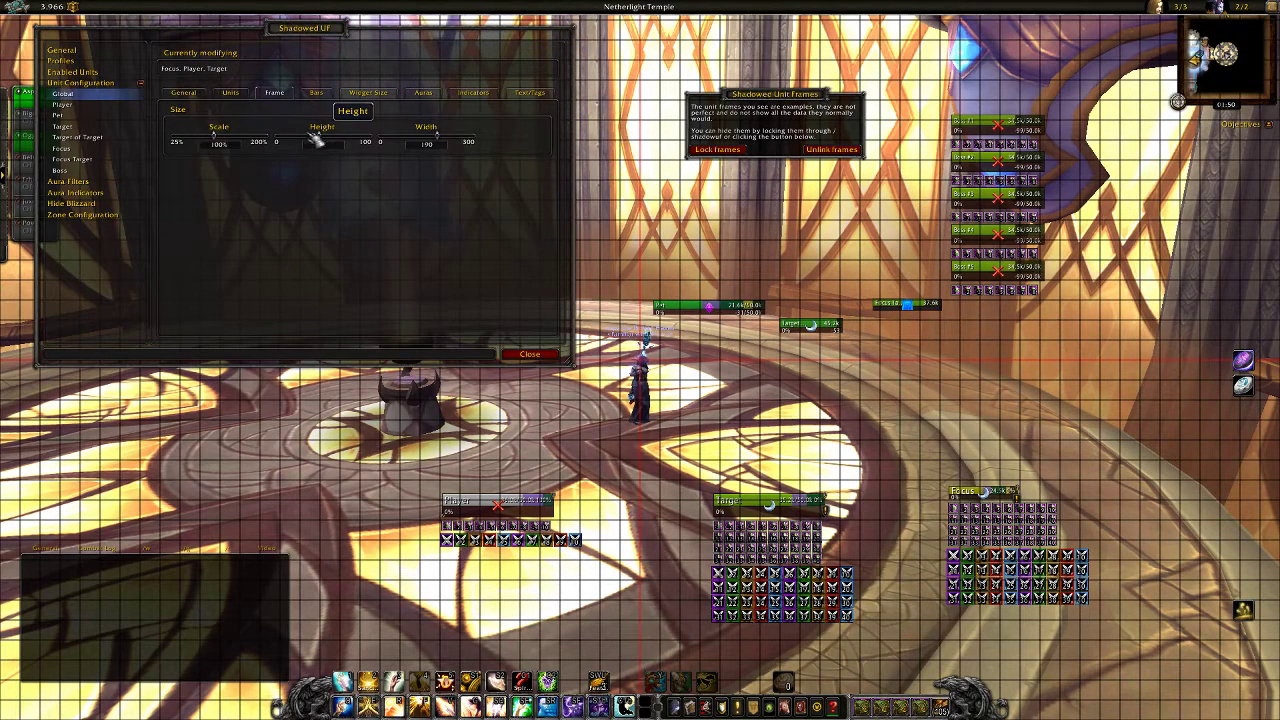
pyautogui.moveTo(330, 143); pyautogui.dragTo(346, 142)
pyautogui.moveTo(225, 143); pyautogui.dragTo(227, 144)
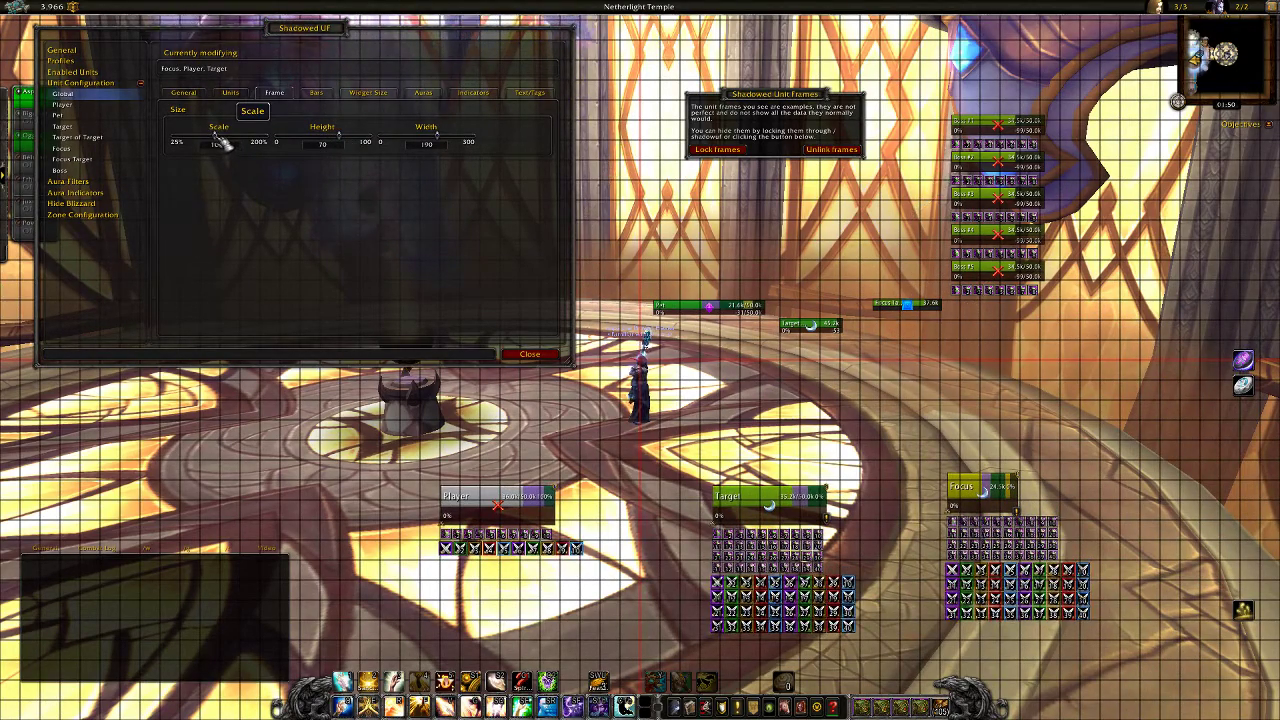
pyautogui.moveTo(443, 144)
pyautogui.mouseDown()
pyautogui.moveTo(461, 143)
pyautogui.moveTo(449, 143)
pyautogui.mouseUp()
pyautogui.scroll(8, 420, 148)
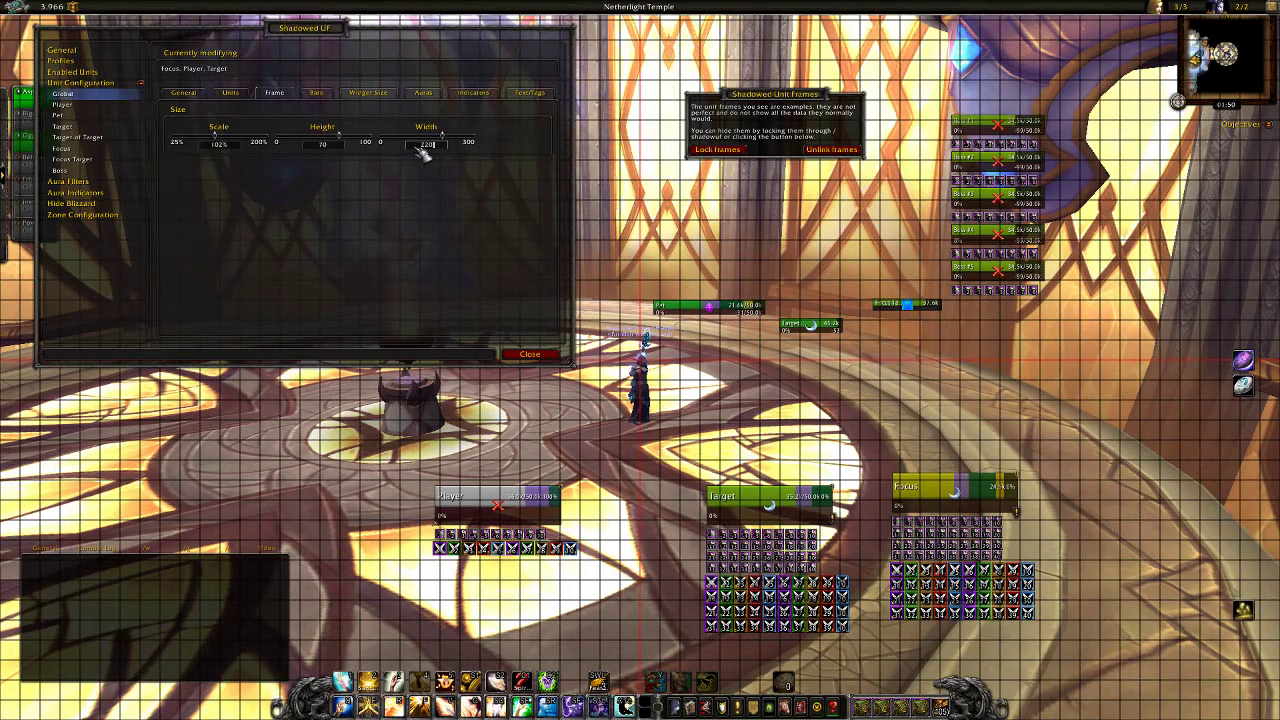
pyautogui.scroll(-10, 327, 147)
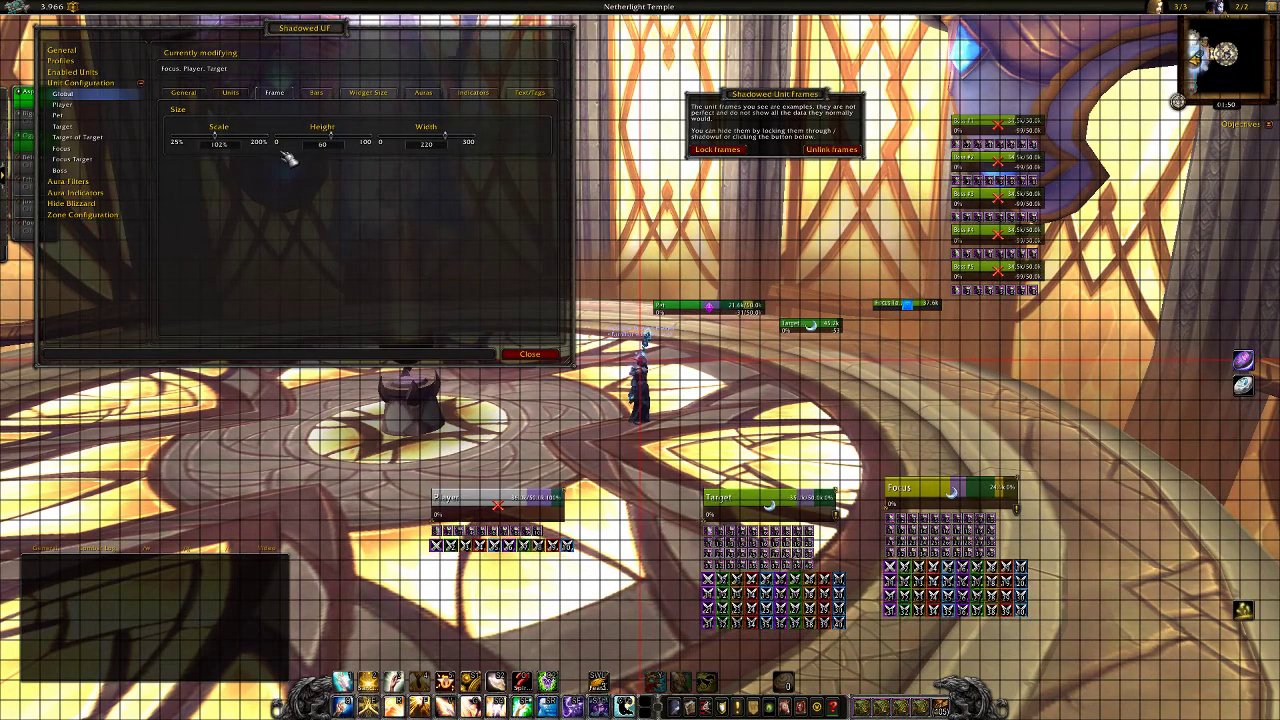
pyautogui.click(362, 93)
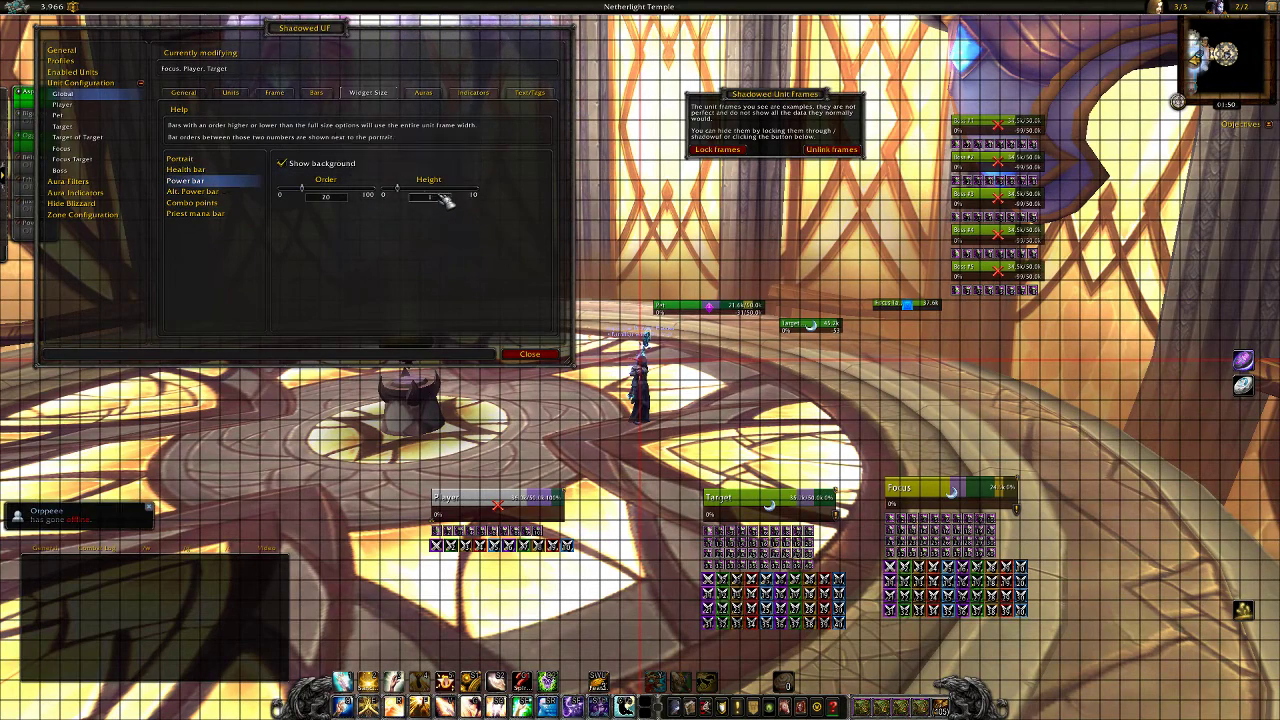
# Set Power bar height to 0.5, then drag the Player, Target and Focus frames into grid alignment
pyautogui.moveTo(405, 197); pyautogui.dragTo(400, 197)
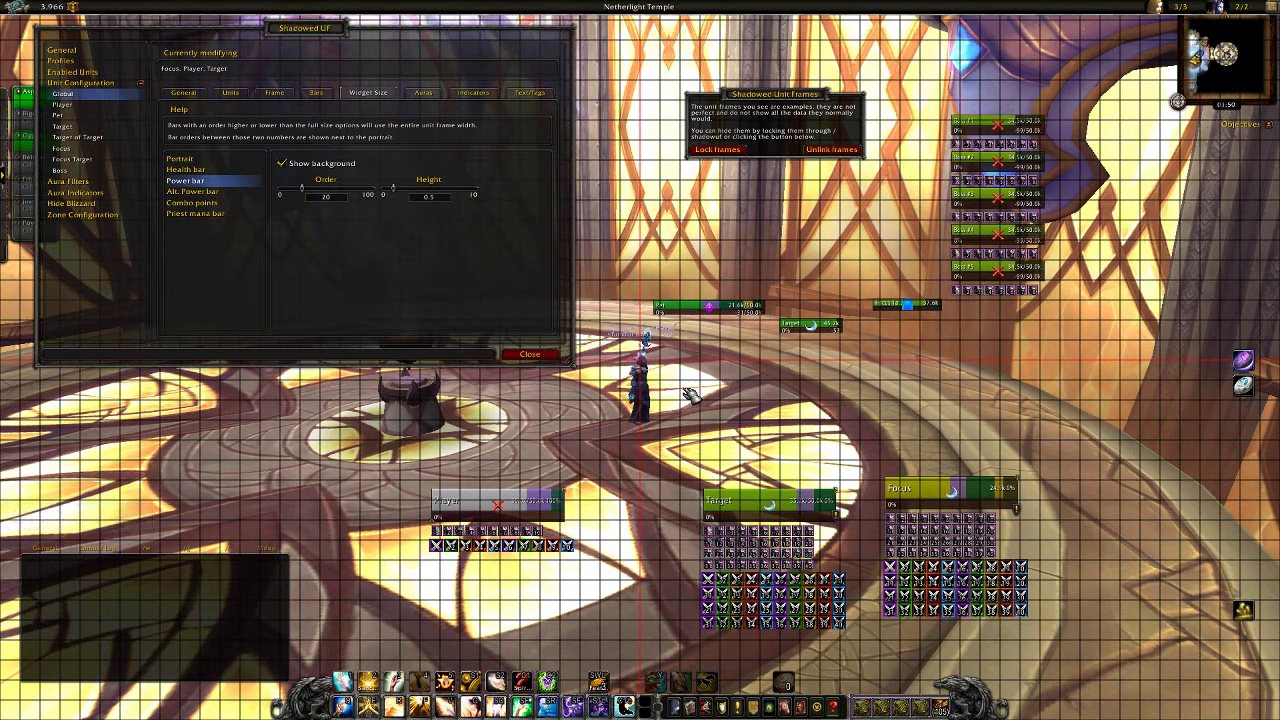
pyautogui.moveTo(512, 500); pyautogui.dragTo(481, 521)
pyautogui.moveTo(773, 507); pyautogui.dragTo(774, 517)
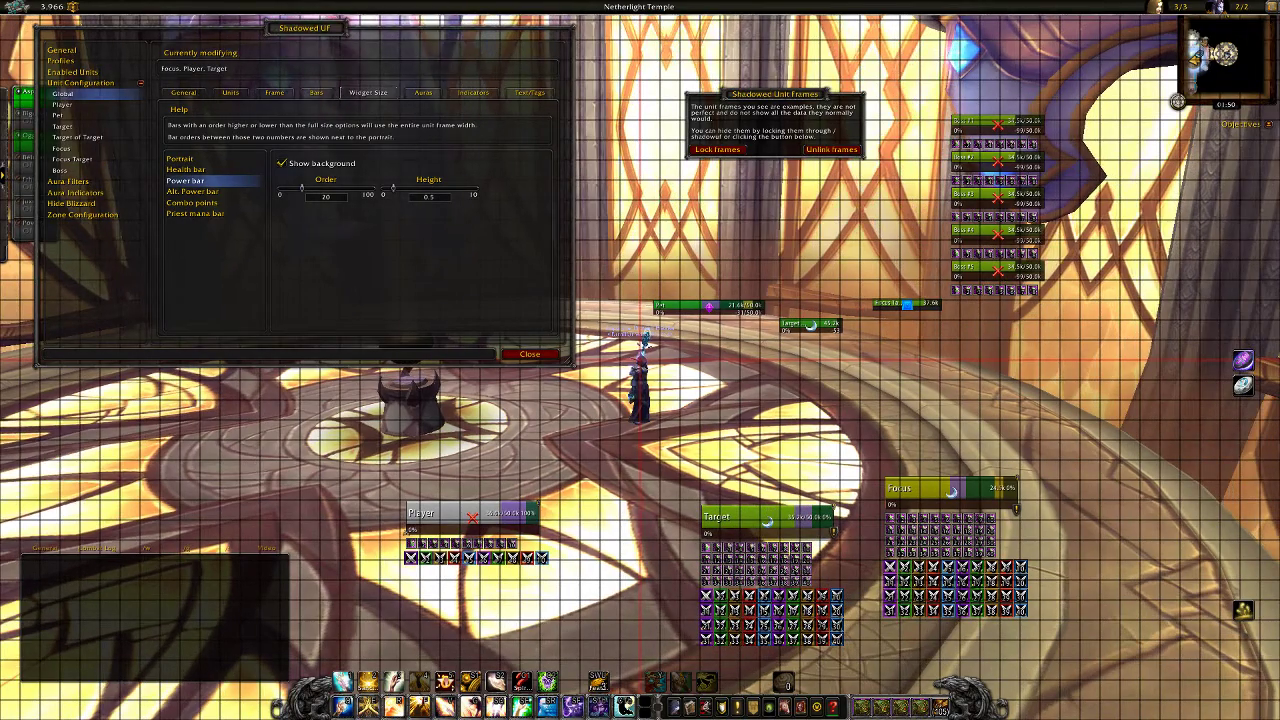
pyautogui.moveTo(751, 518); pyautogui.dragTo(800, 514)
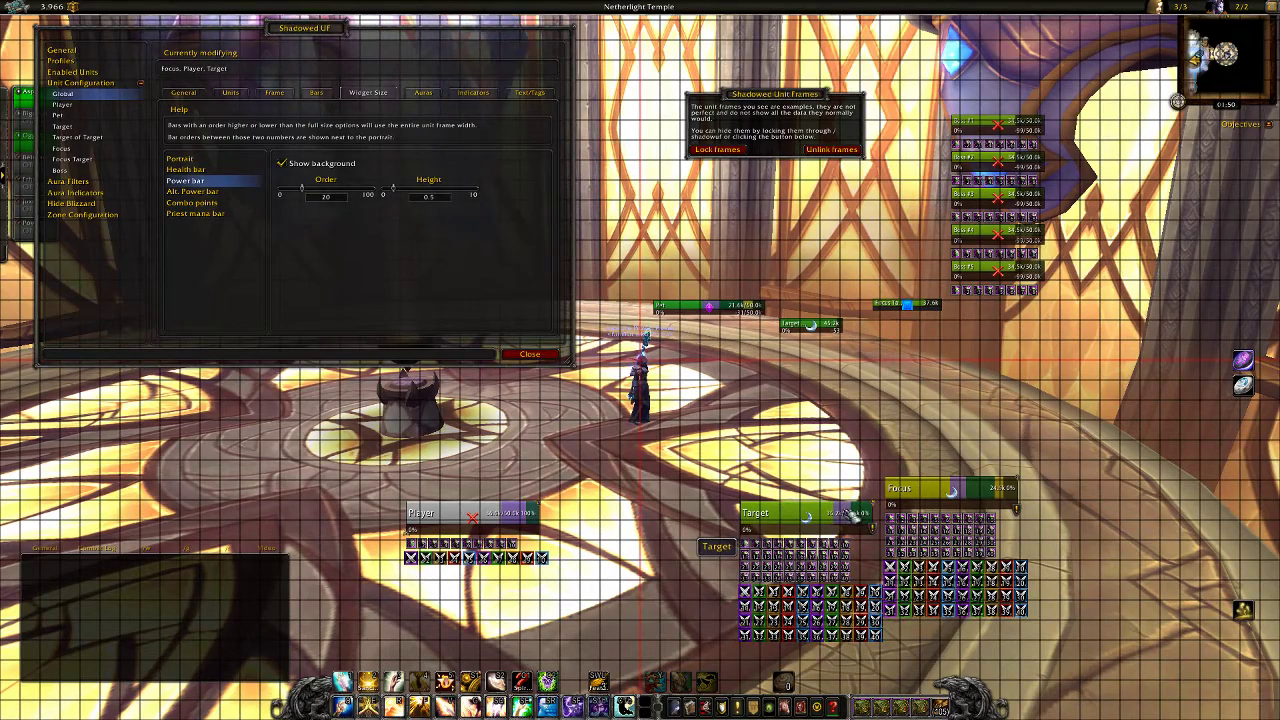
pyautogui.moveTo(942, 491); pyautogui.dragTo(1017, 539)
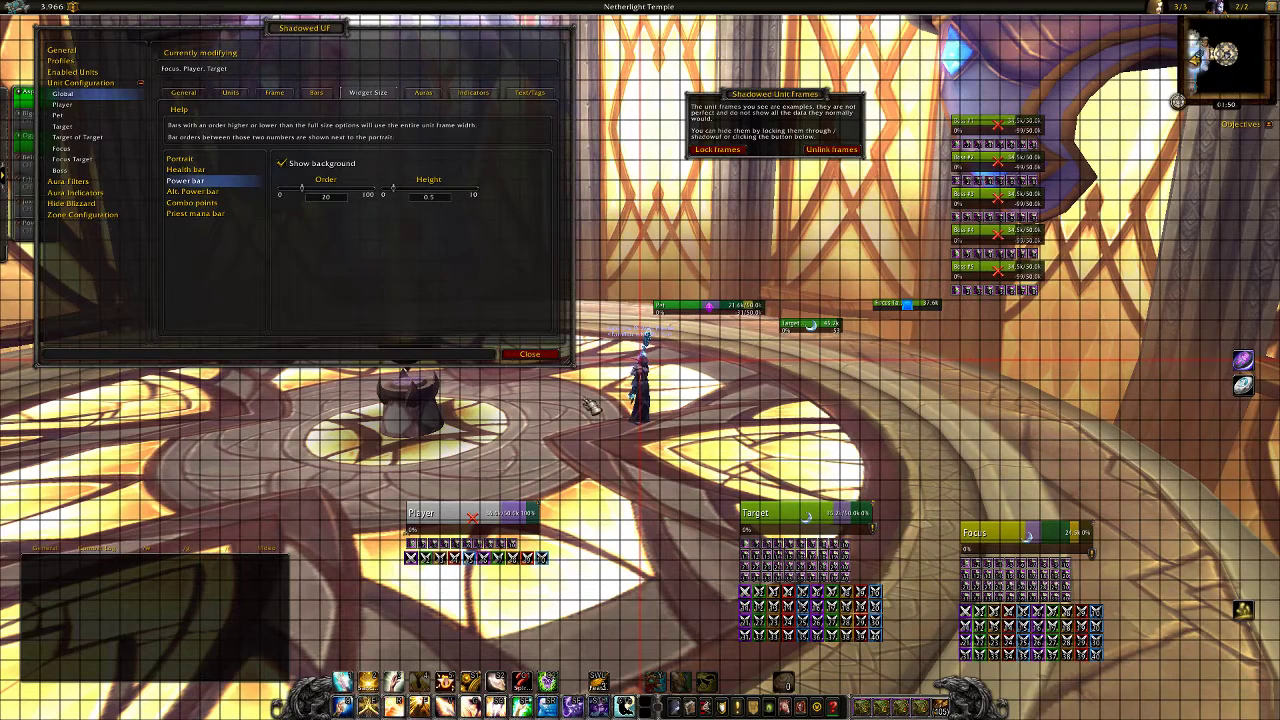
# Lock the frames, dismiss the blocked-action warning and close the Shadowed UF settings
pyautogui.click(717, 149)
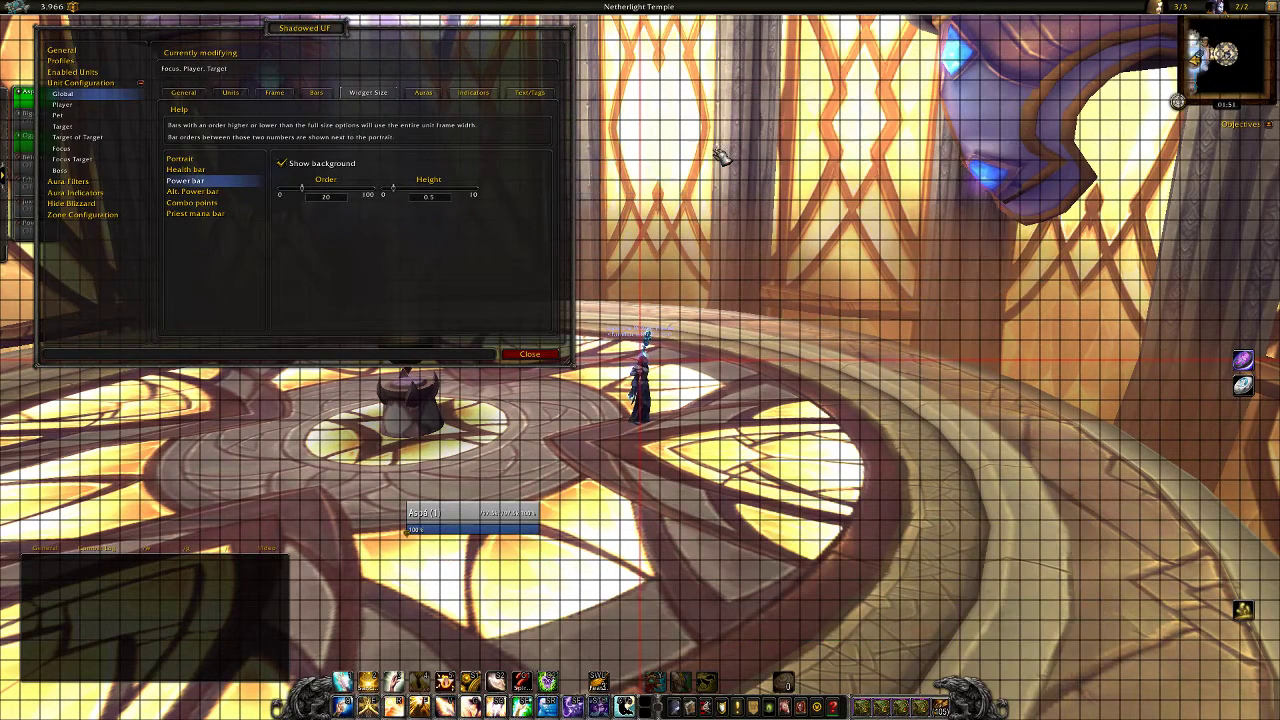
pyautogui.rightClick(778, 513)
pyautogui.click(798, 509)
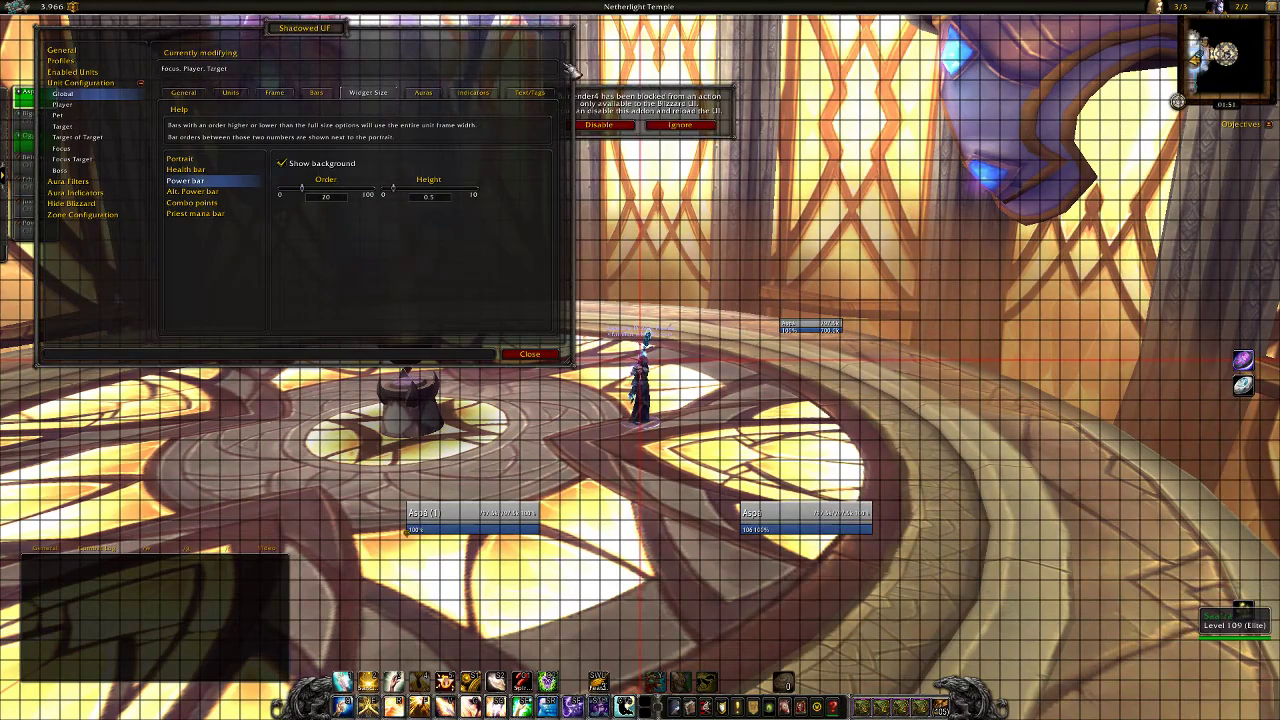
pyautogui.moveTo(335, 72); pyautogui.dragTo(345, 108)
pyautogui.press('Escape')
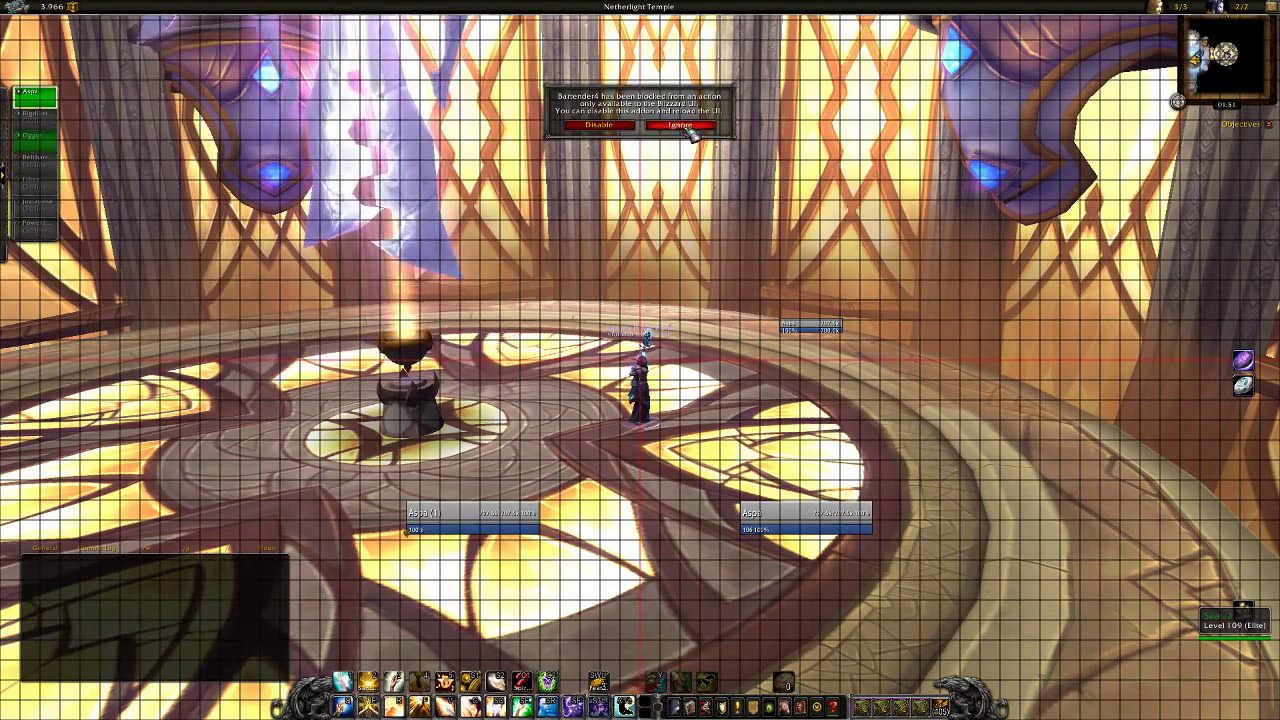
pyautogui.press('Escape')
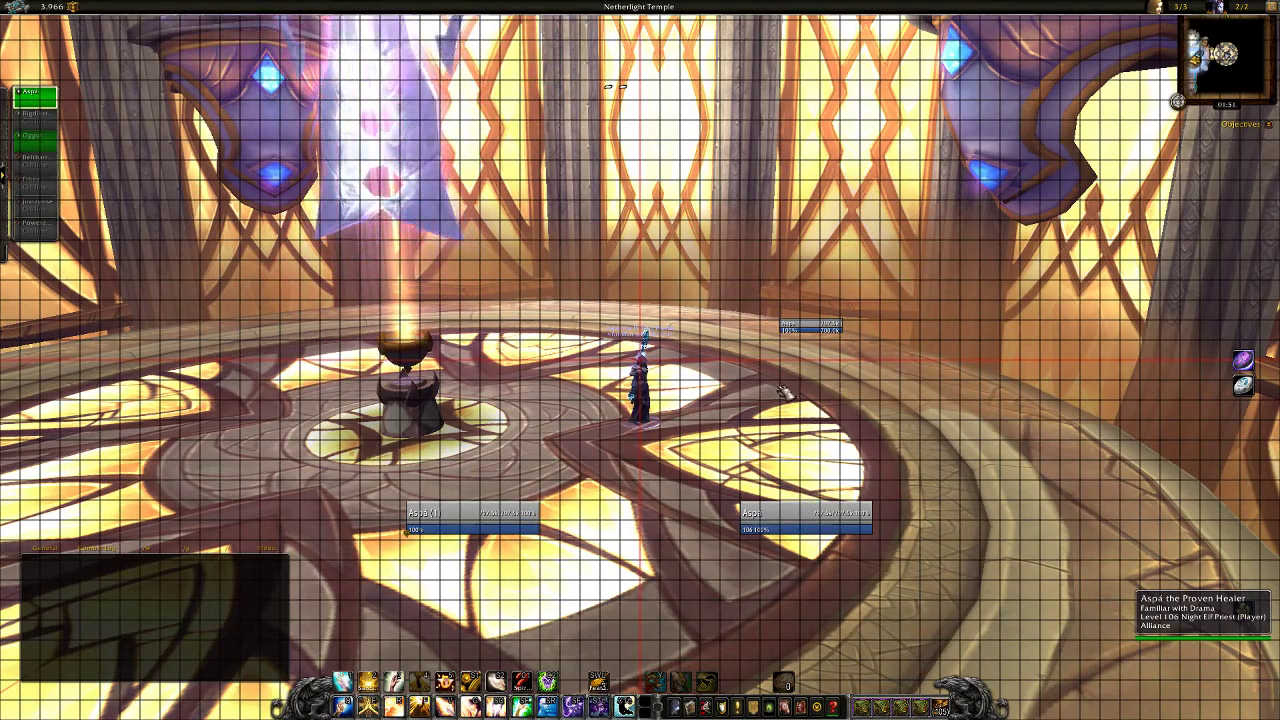
pyautogui.press('Escape')
# Reopen the Shadowed Unit Frames settings with the /suf chat command
pyautogui.press('Return')
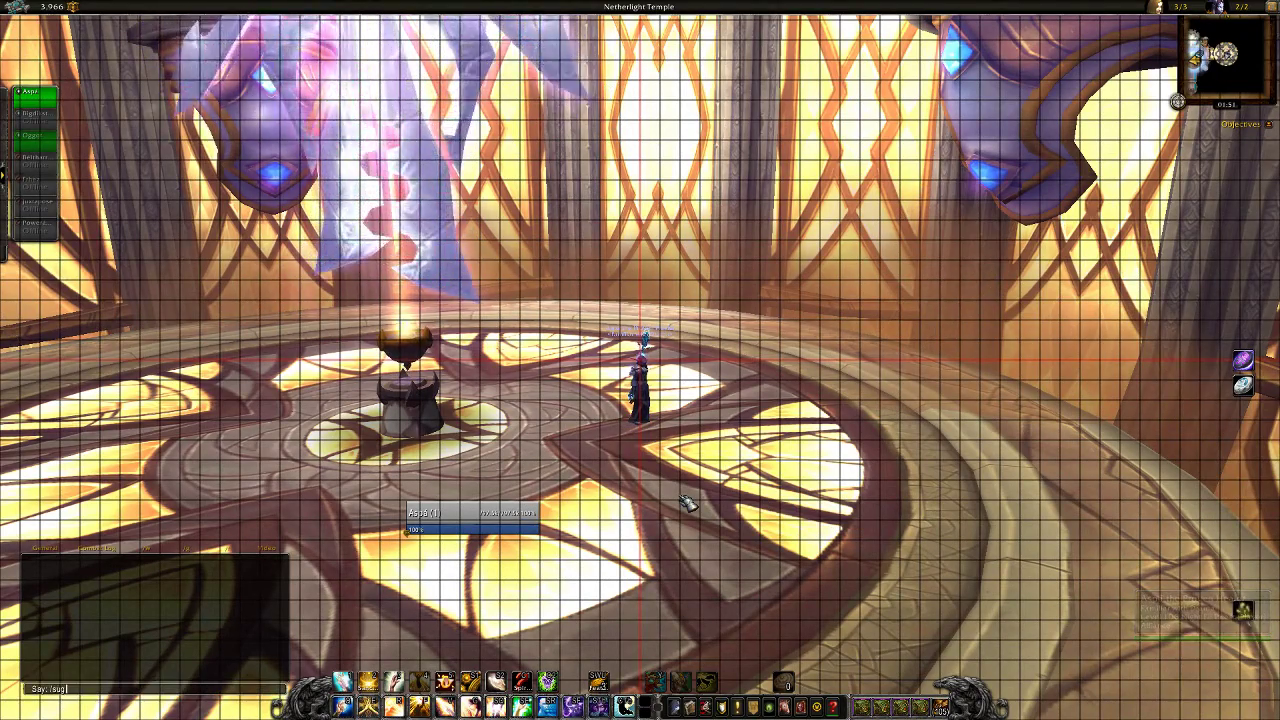
pyautogui.write('/suf')
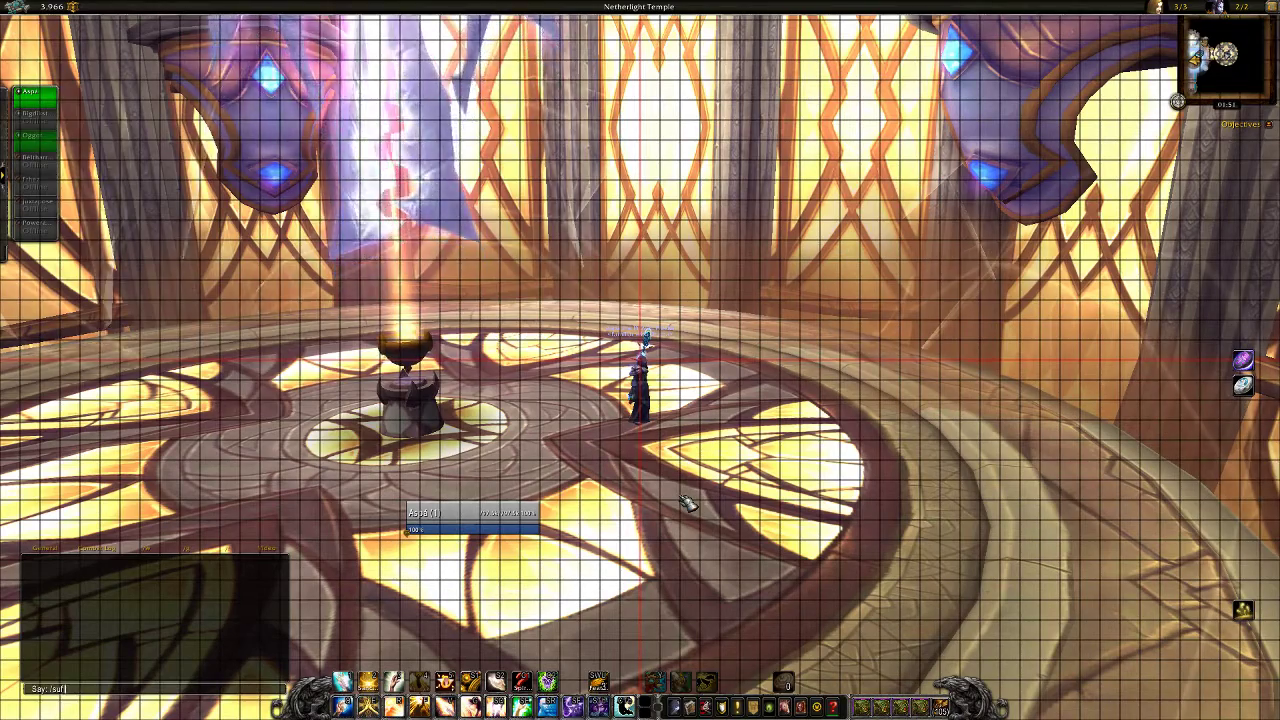
pyautogui.press('Return')
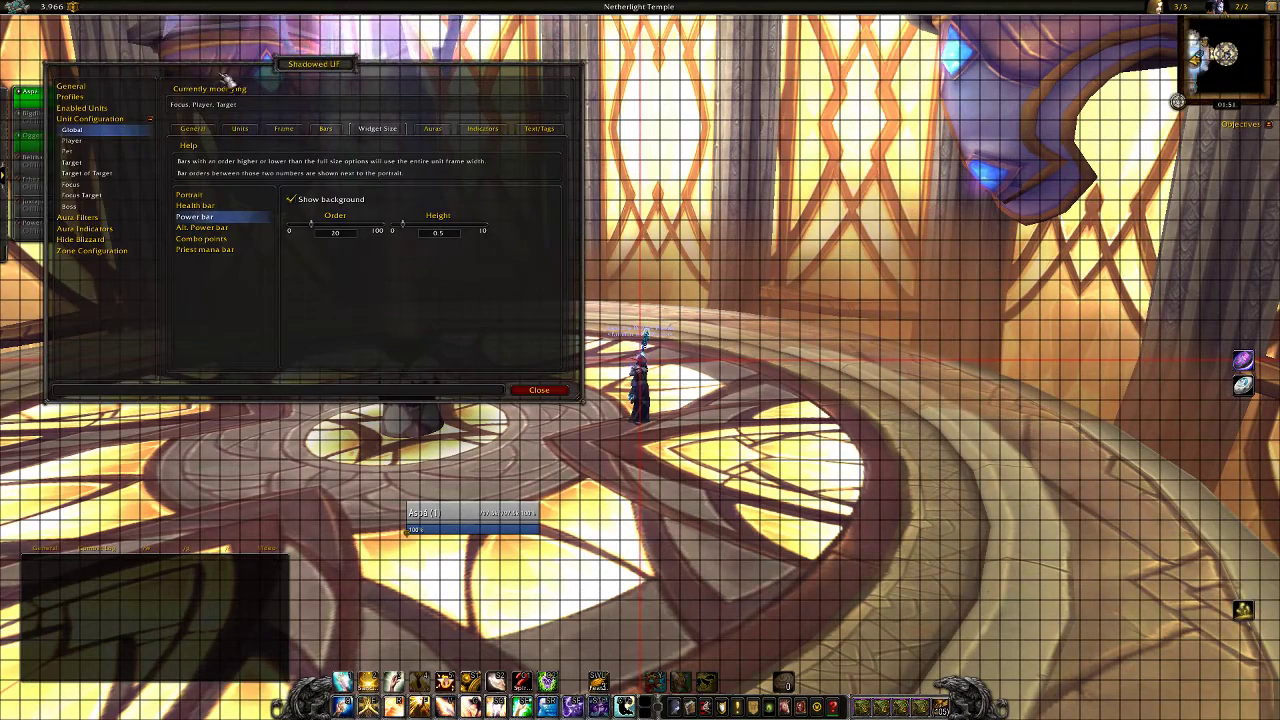
# Unlock the frames and drag the Pet frame just above the Player frame
pyautogui.click(494, 518)
pyautogui.click(100, 88)
pyautogui.click(185, 131)
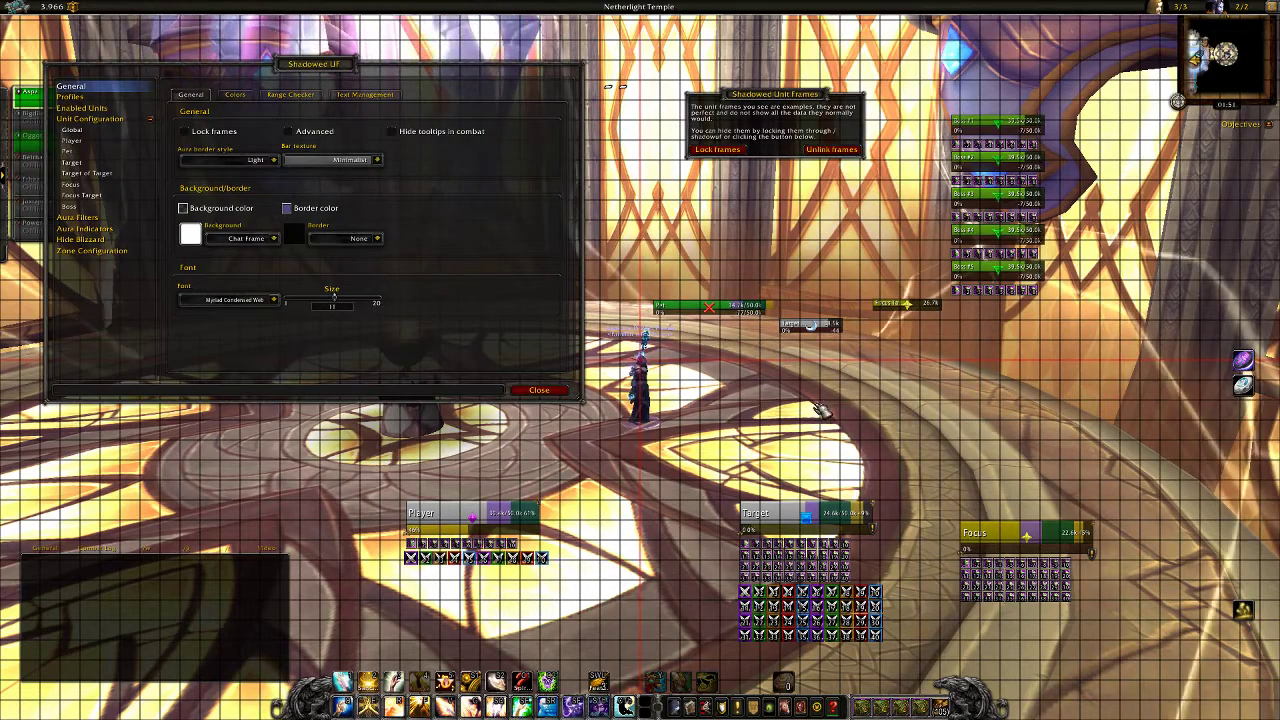
pyautogui.moveTo(508, 518); pyautogui.dragTo(478, 491)
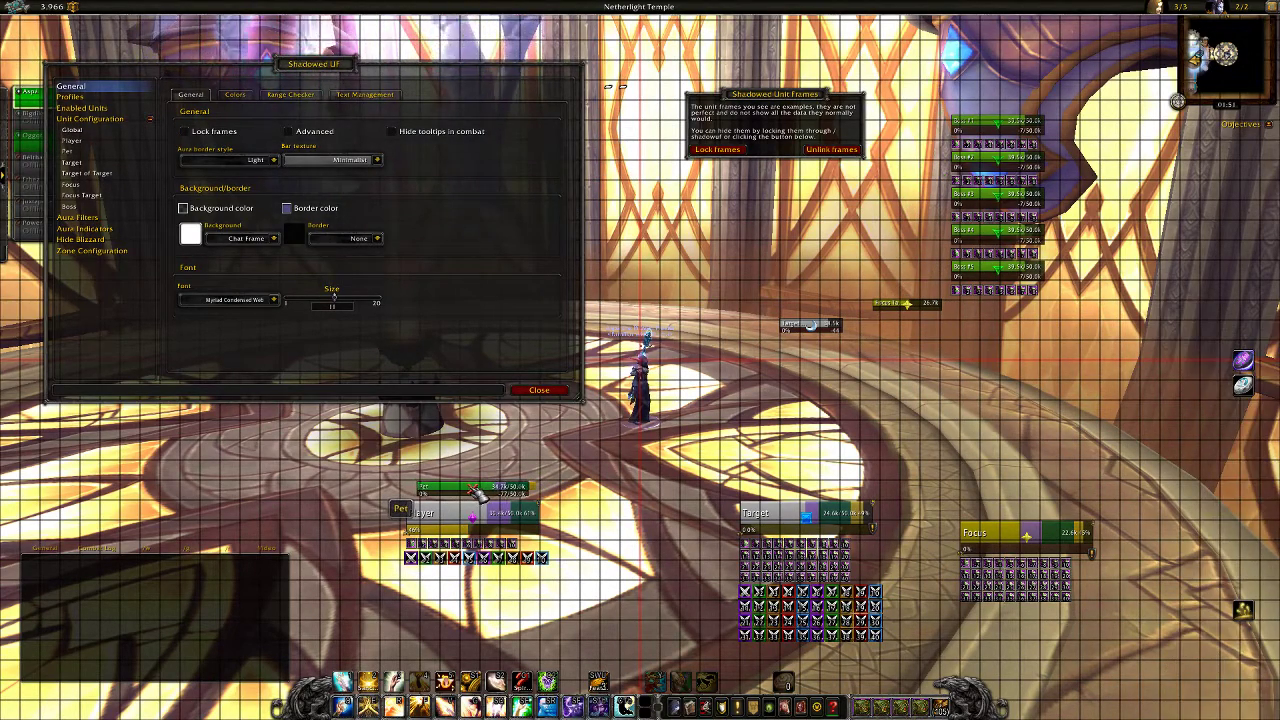
# Review the Pet frame's buff, debuff and indicator settings
pyautogui.click(88, 151)
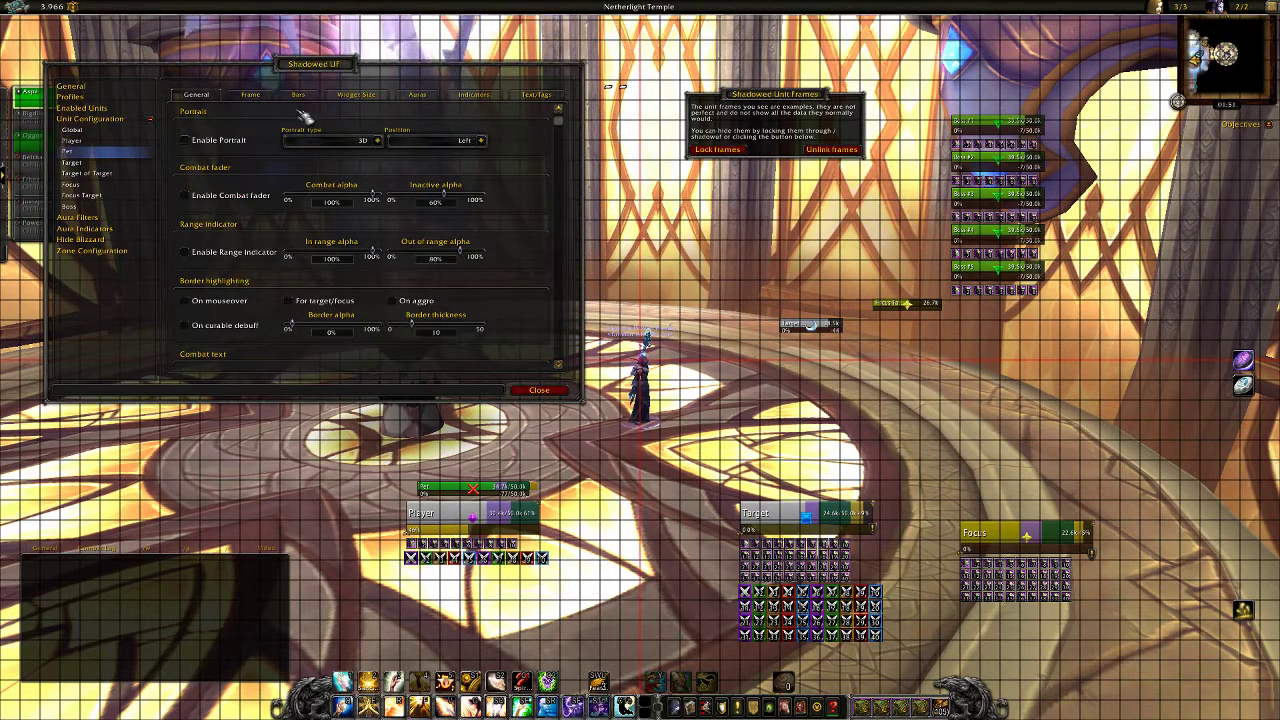
pyautogui.scroll(-1, 230, 172)
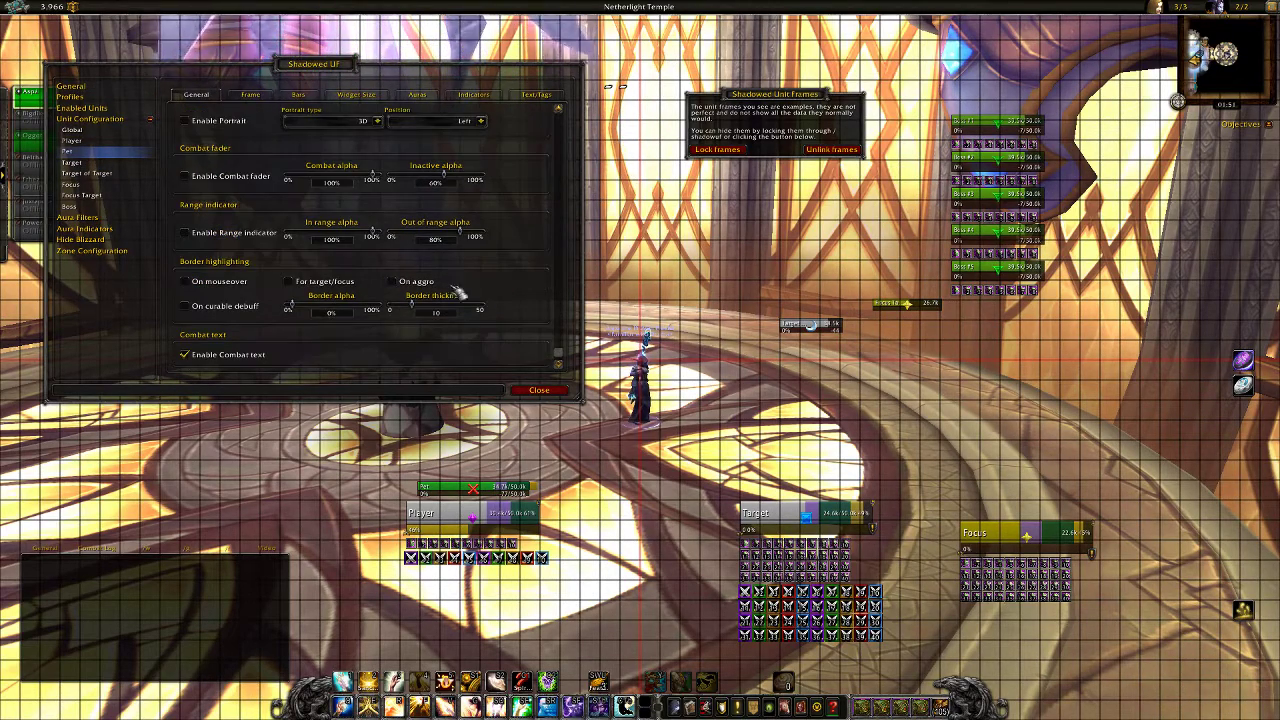
pyautogui.click(418, 98)
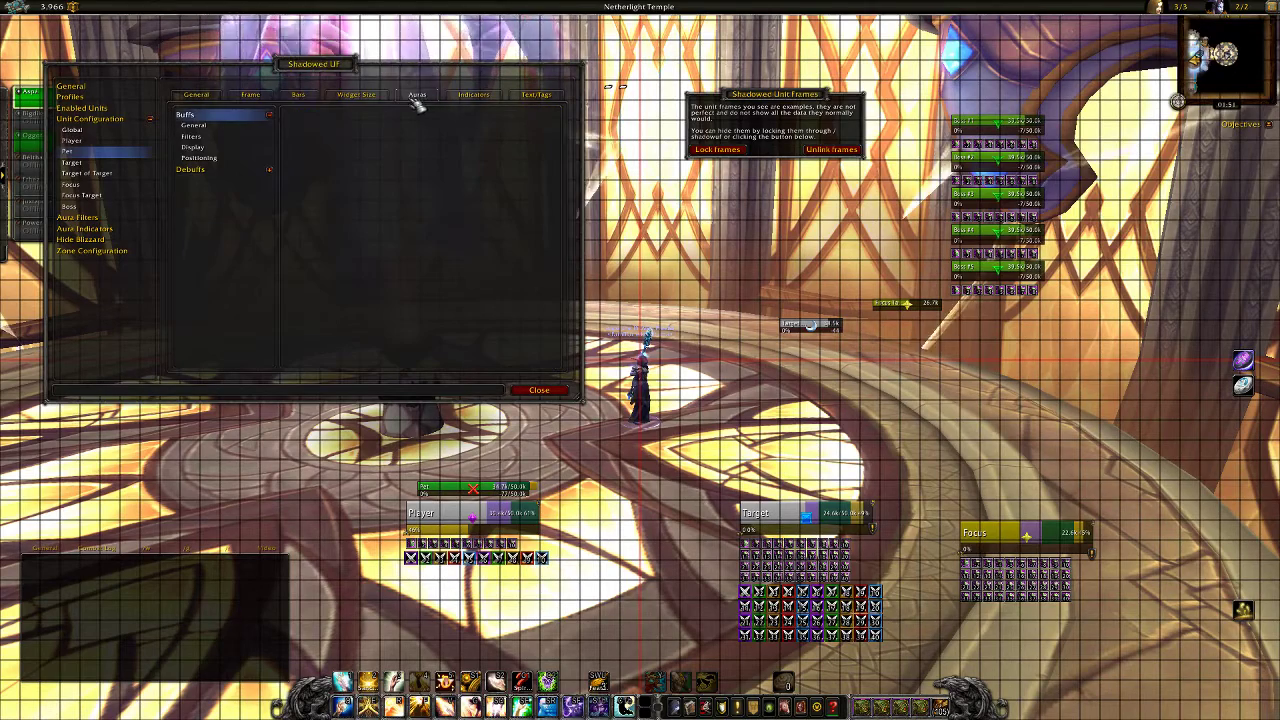
pyautogui.click(213, 128)
pyautogui.click(270, 169)
pyautogui.click(274, 179)
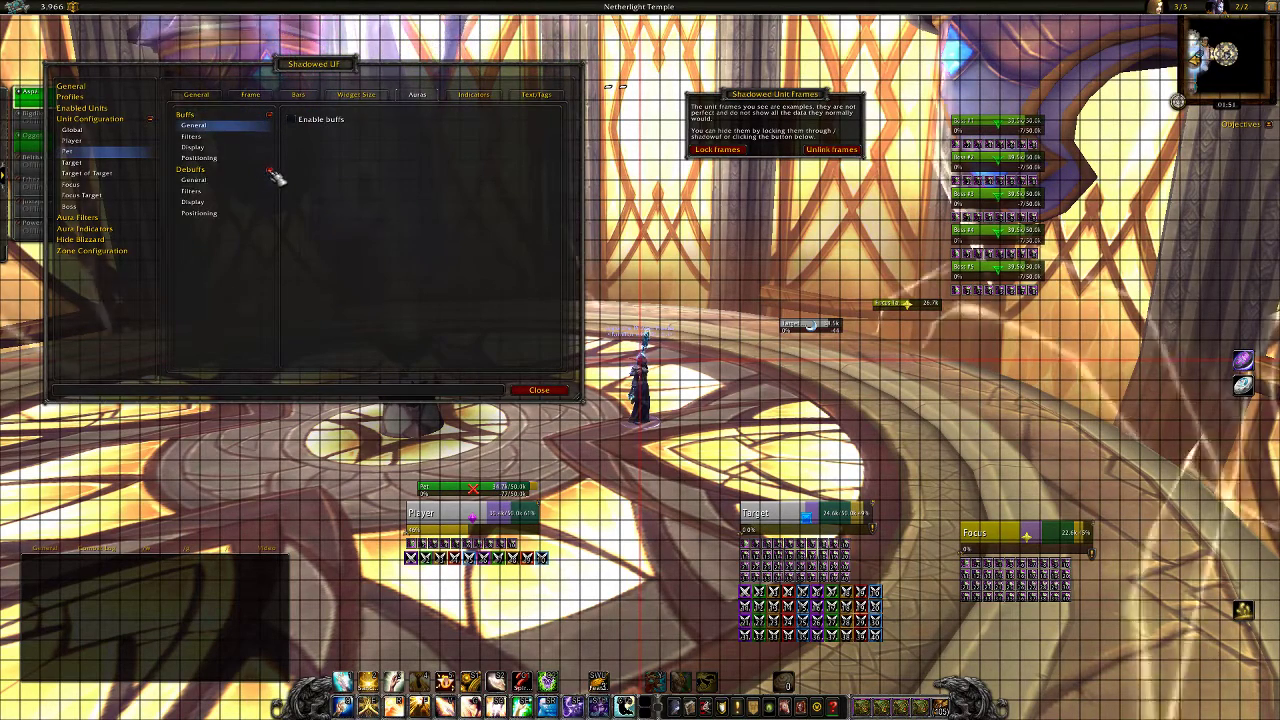
pyautogui.click(478, 97)
# Delete the [curmaxpp] tag from the Pet power bar's right text and confirm with Okay
pyautogui.click(545, 99)
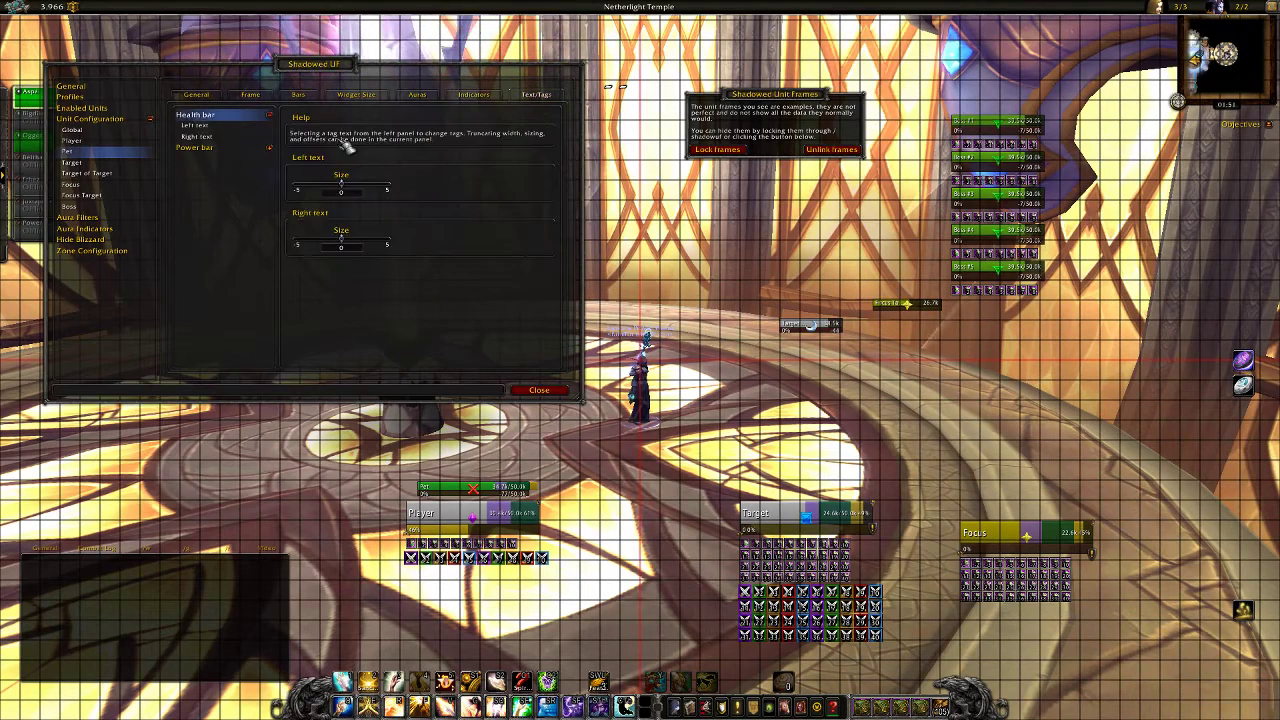
pyautogui.click(262, 137)
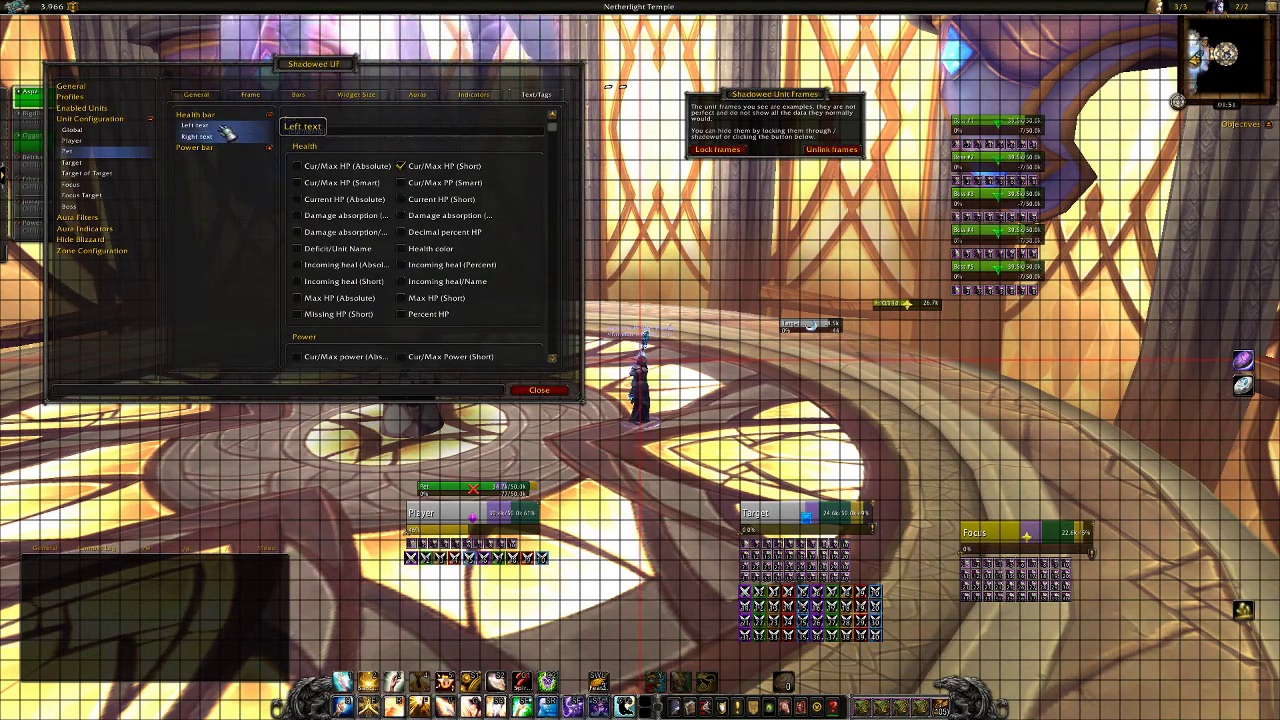
pyautogui.click(269, 147)
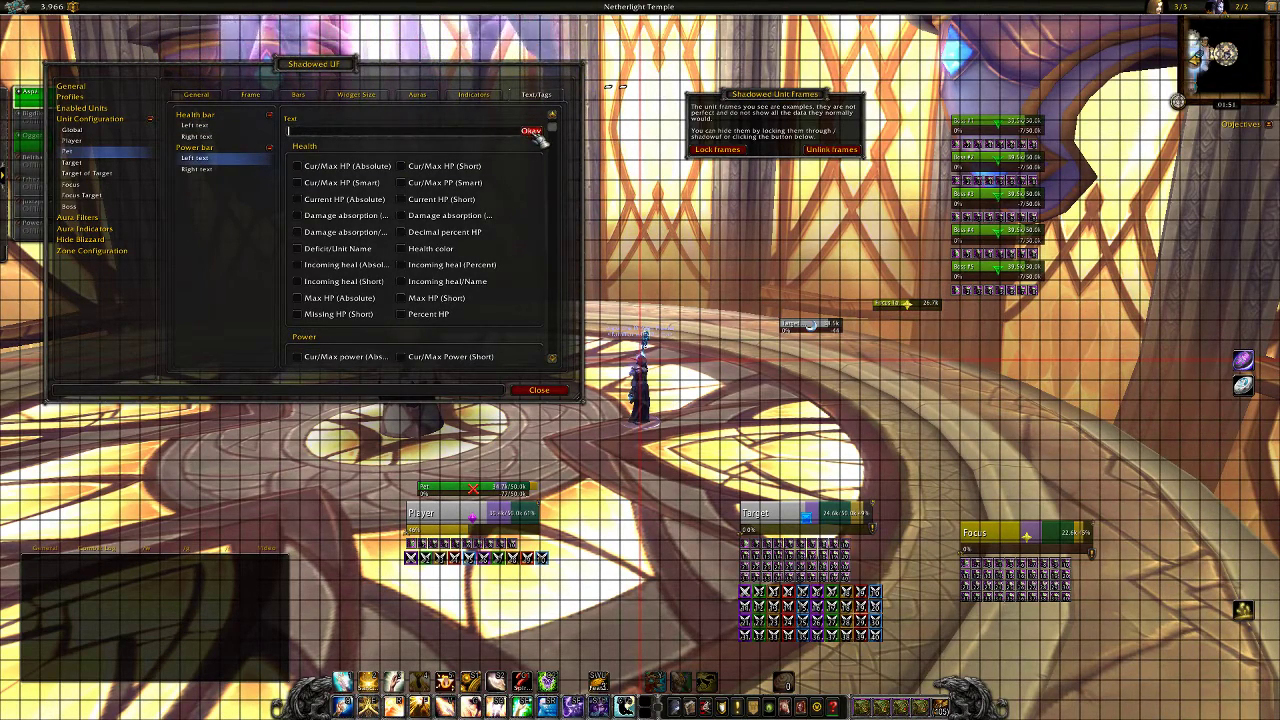
pyautogui.click(196, 169)
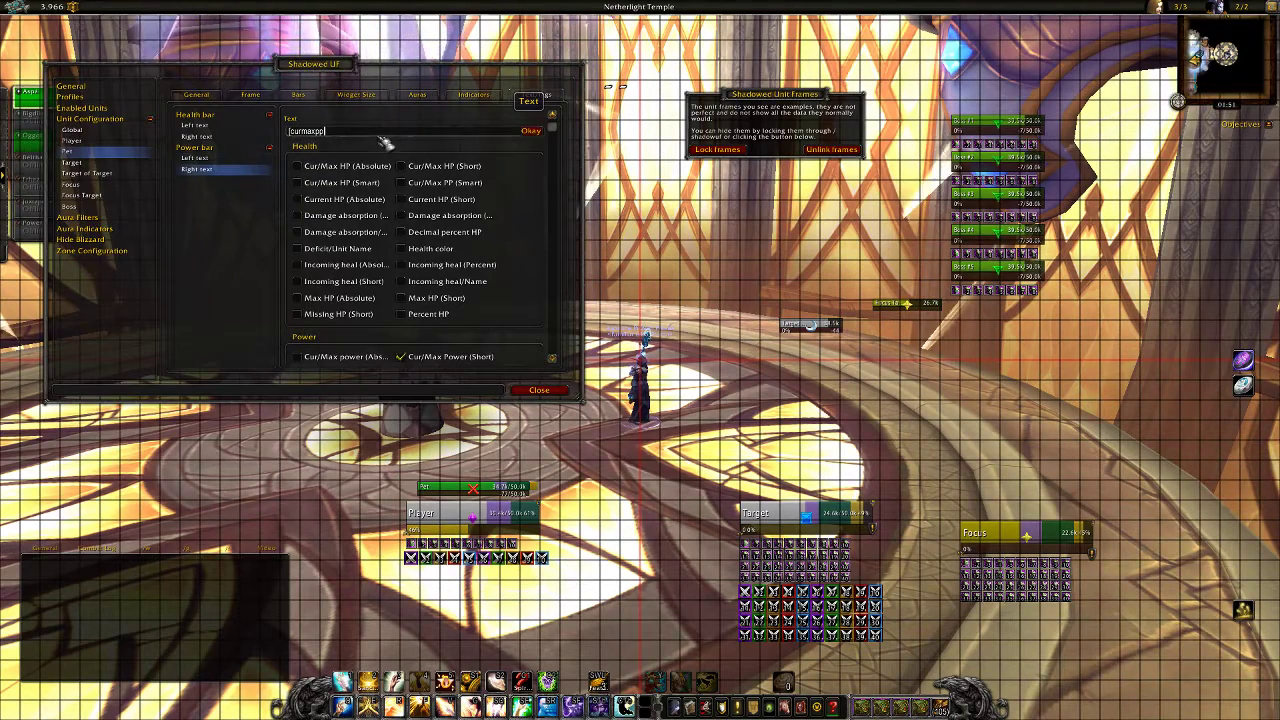
pyautogui.press('BackSpace')
pyautogui.press('BackSpace')
pyautogui.press('BackSpace')
pyautogui.press('BackSpace')
pyautogui.press('BackSpace')
pyautogui.press('BackSpace')
pyautogui.press('BackSpace')
pyautogui.press('BackSpace')
pyautogui.press('BackSpace')
pyautogui.press('BackSpace')
pyautogui.click(538, 133)
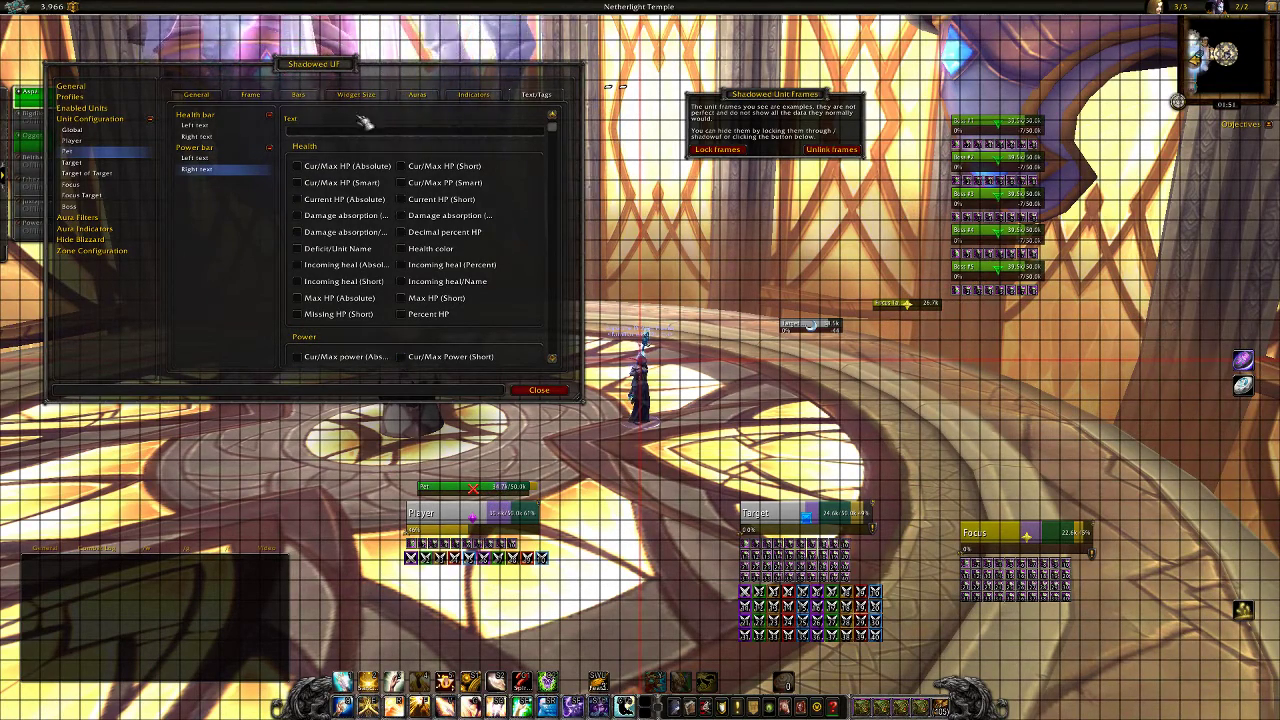
pyautogui.click(113, 175)
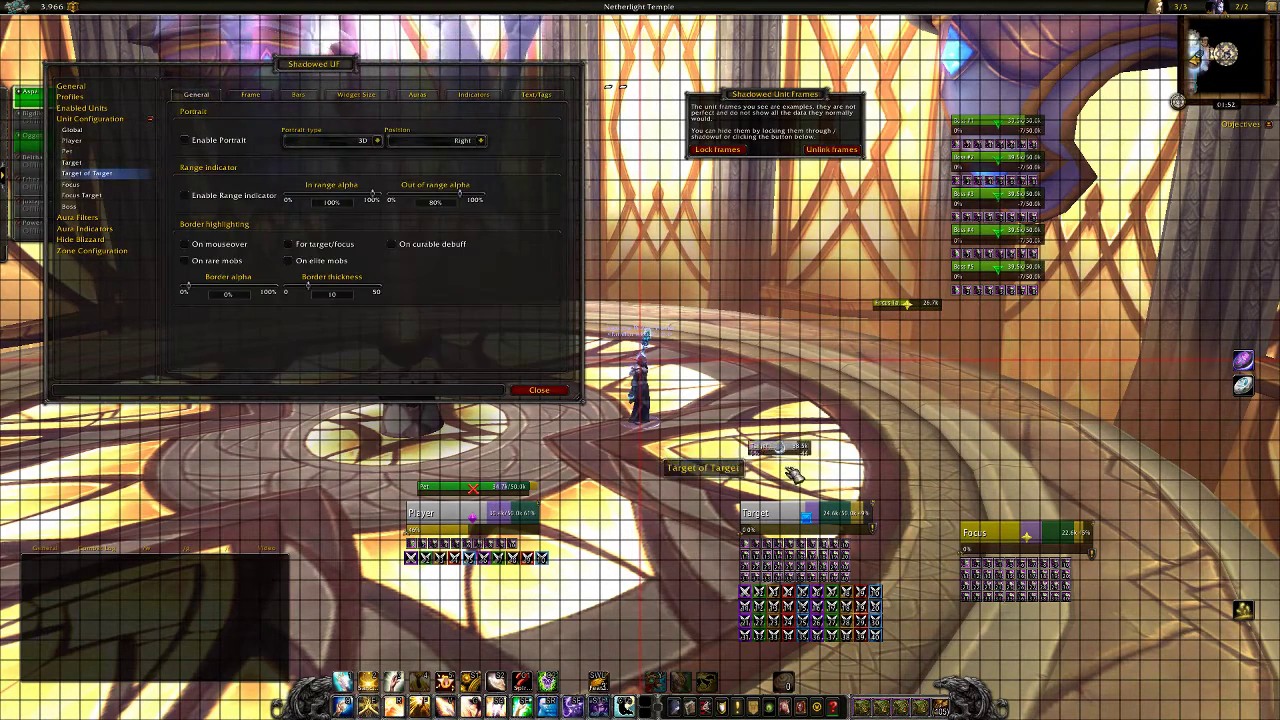
# Set Target of Target to Height 40 and Width 180, then drag it above the Target frame
pyautogui.click(251, 95)
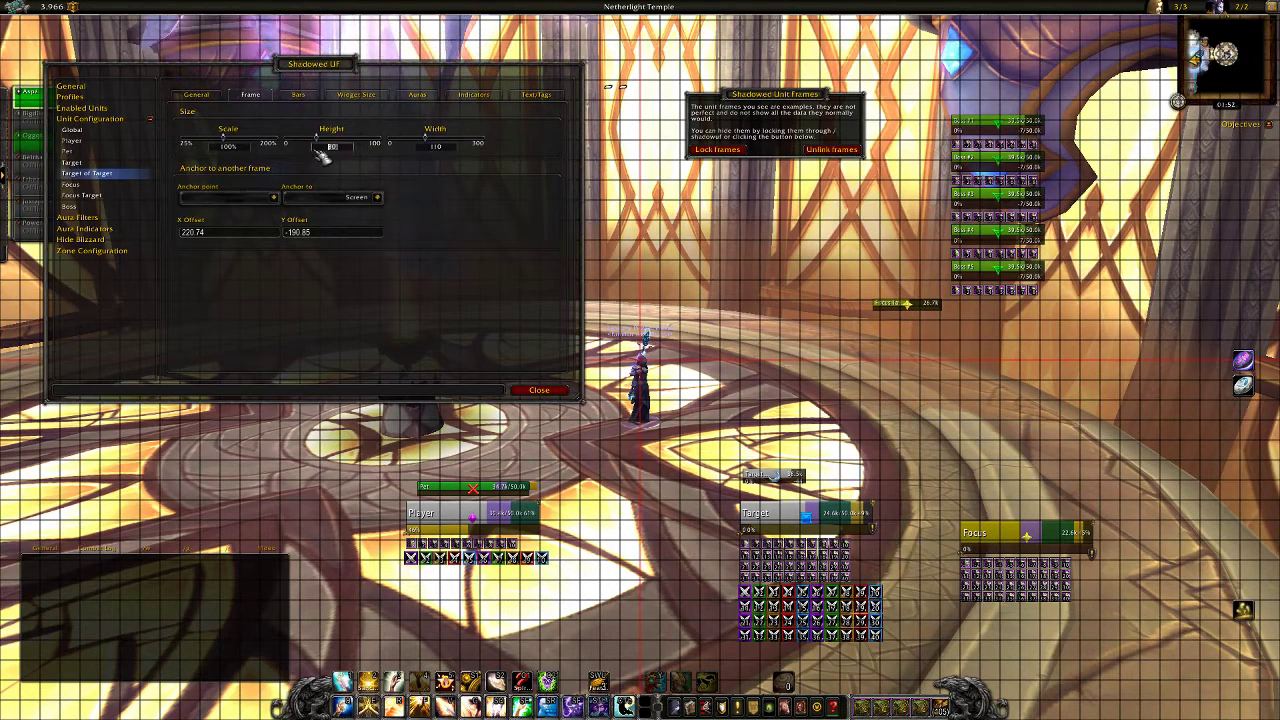
pyautogui.moveTo(342, 146); pyautogui.dragTo(320, 157)
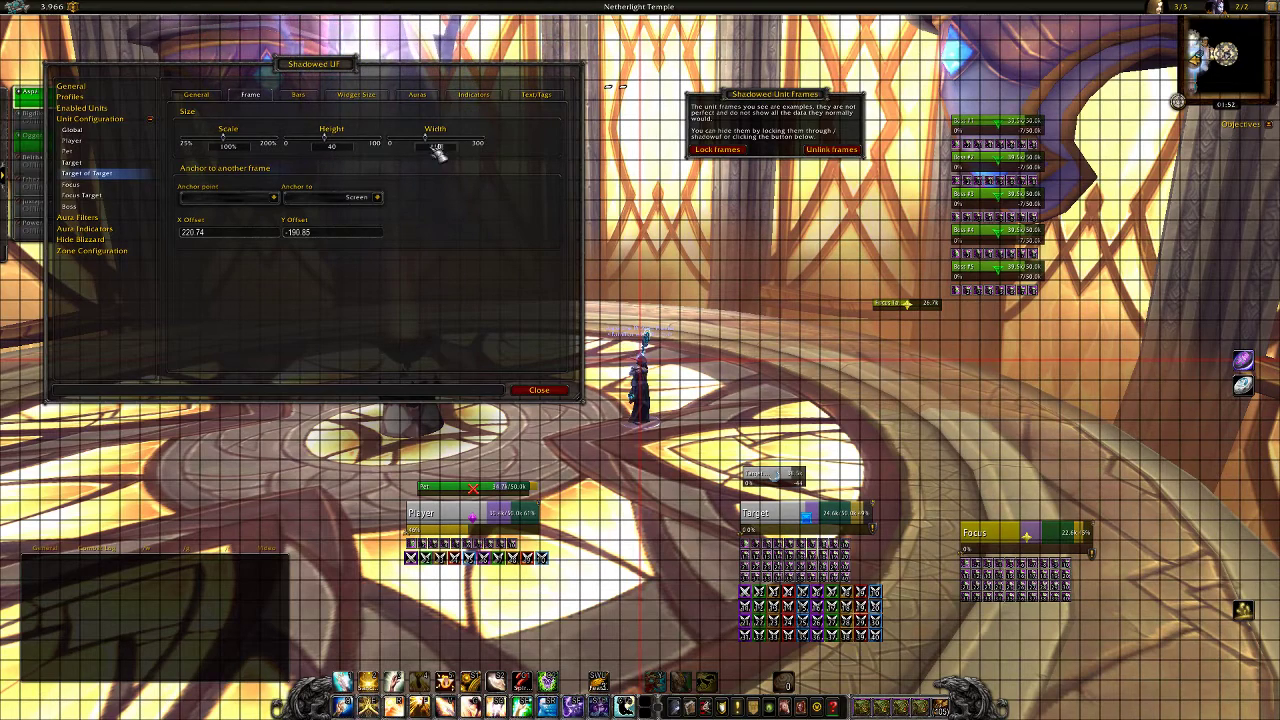
pyautogui.write('180')
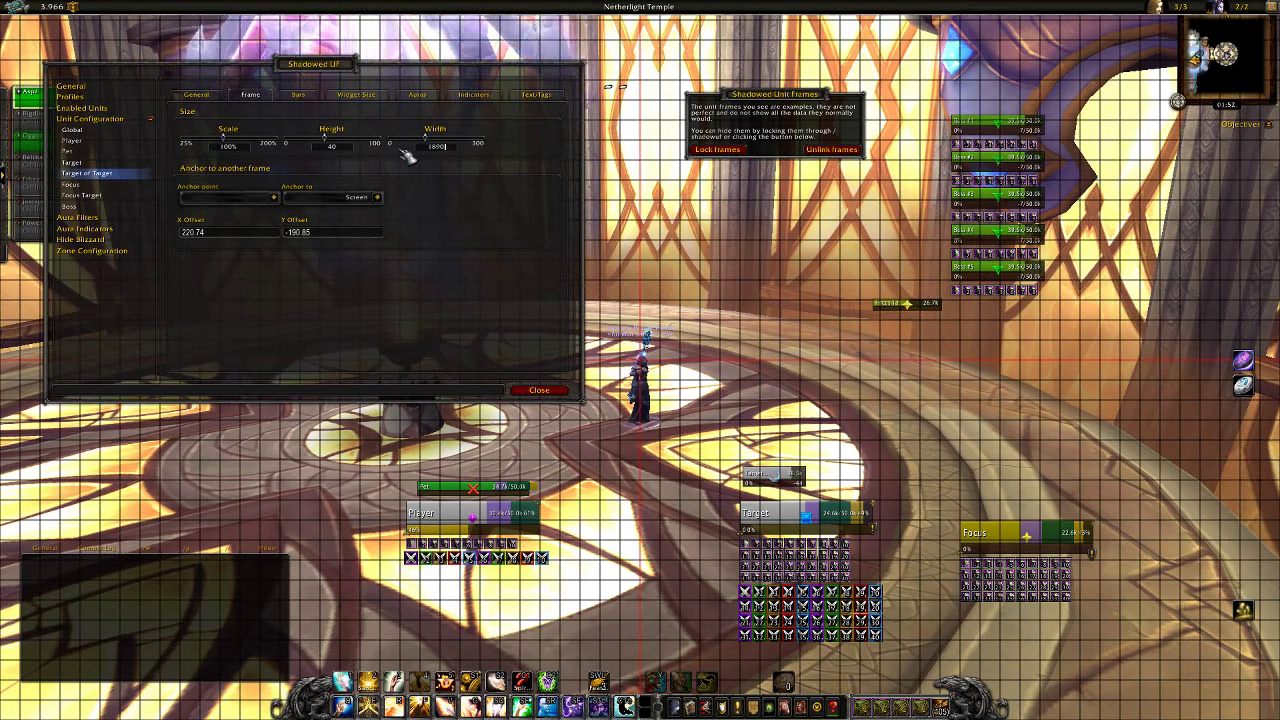
pyautogui.press('Return')
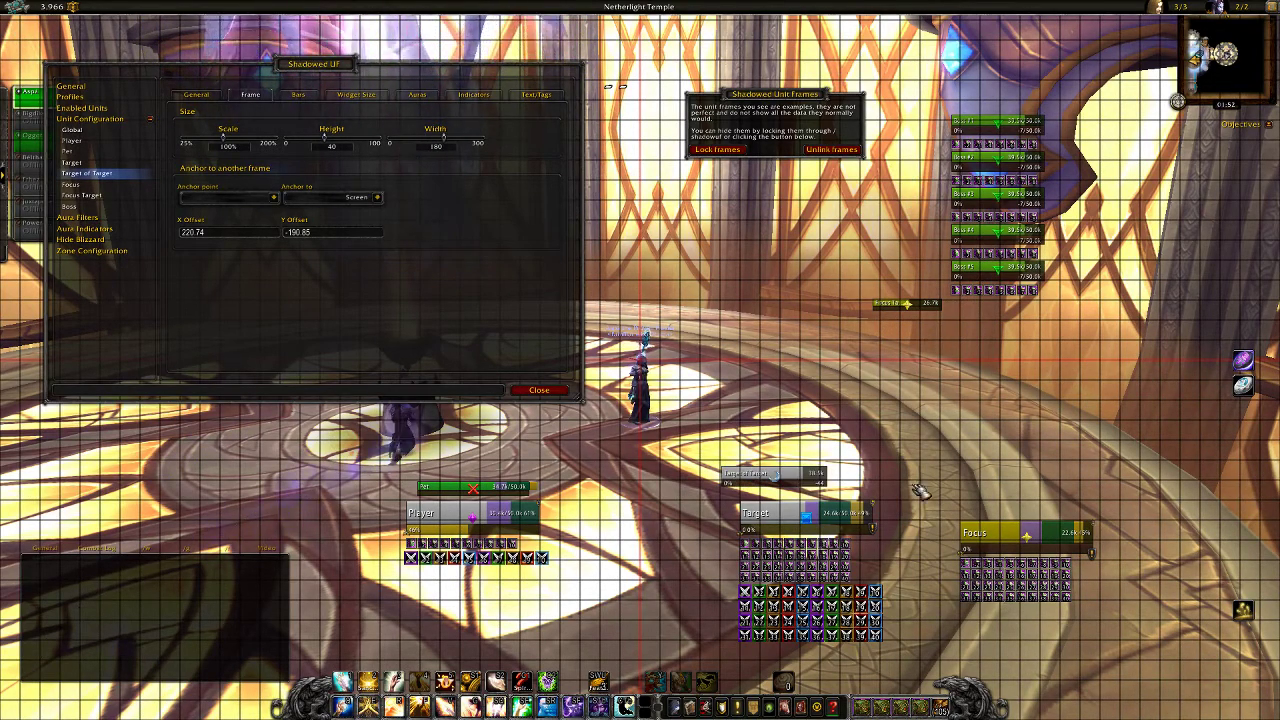
pyautogui.moveTo(800, 480); pyautogui.dragTo(822, 488)
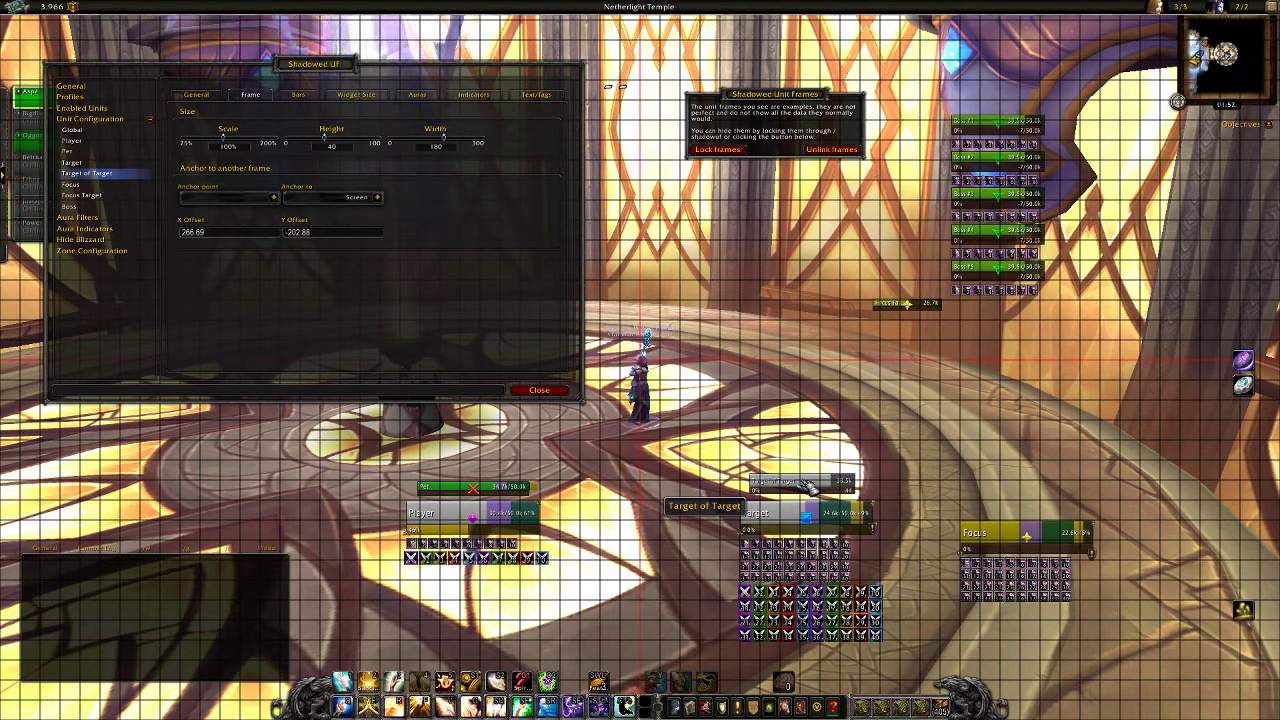
# Review Target of Target's bar, widget size and aura settings, and center the Raid Target icon
pyautogui.click(300, 94)
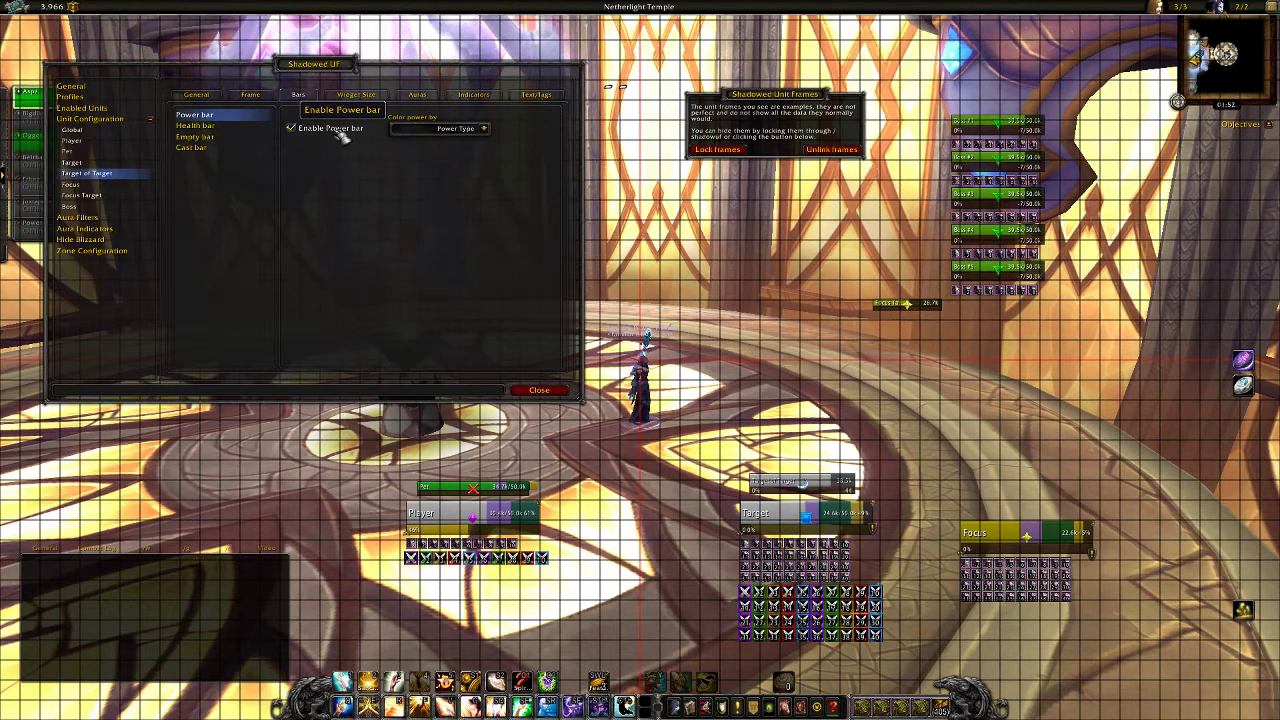
pyautogui.click(225, 125)
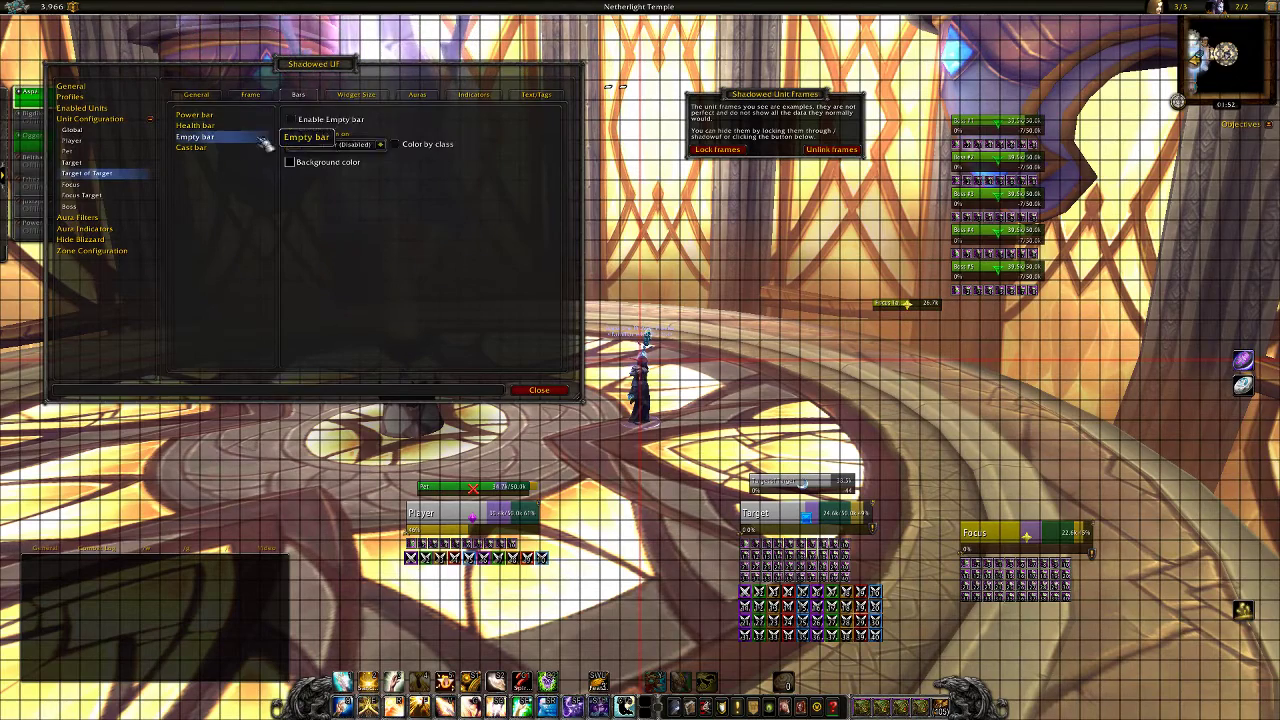
pyautogui.click(225, 147)
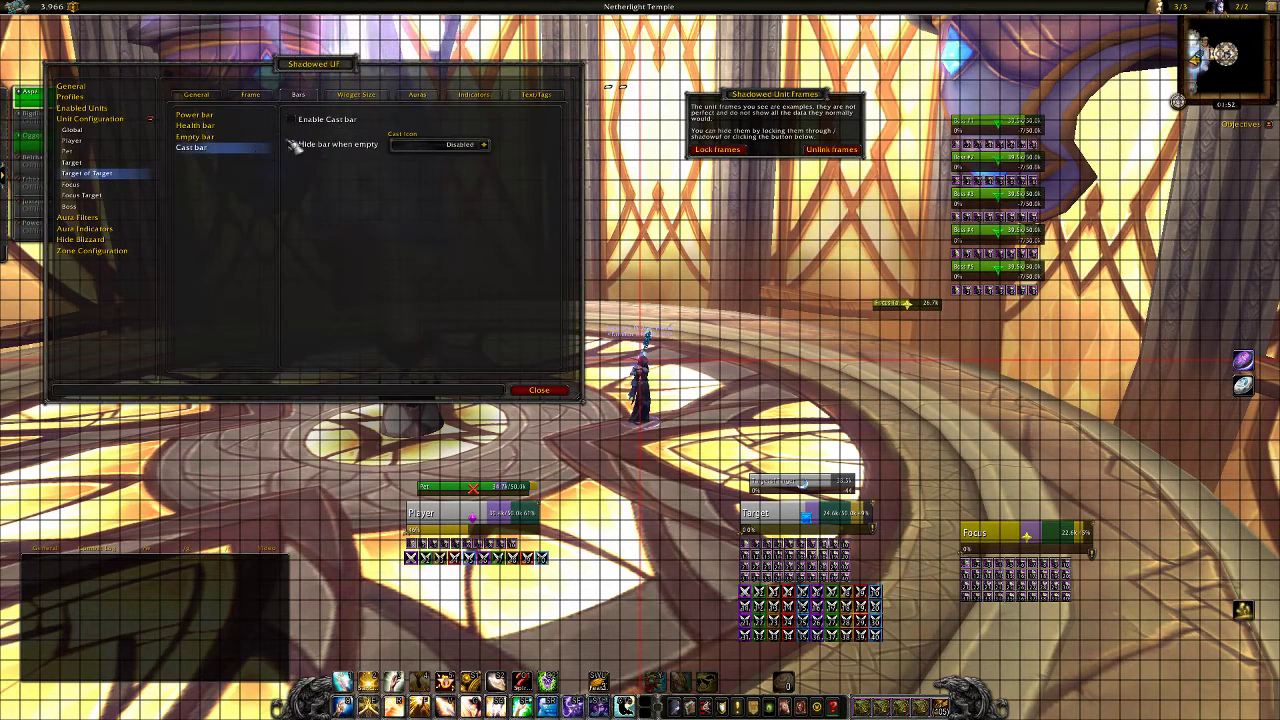
pyautogui.click(356, 94)
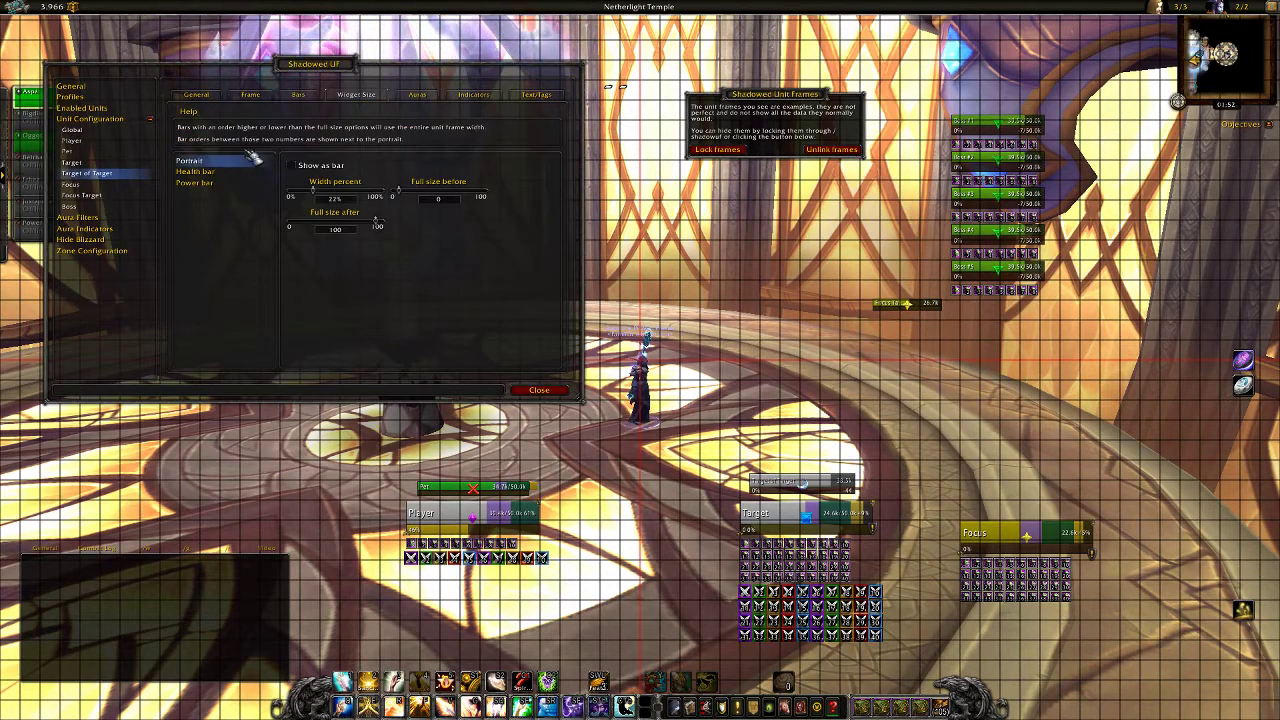
pyautogui.click(417, 94)
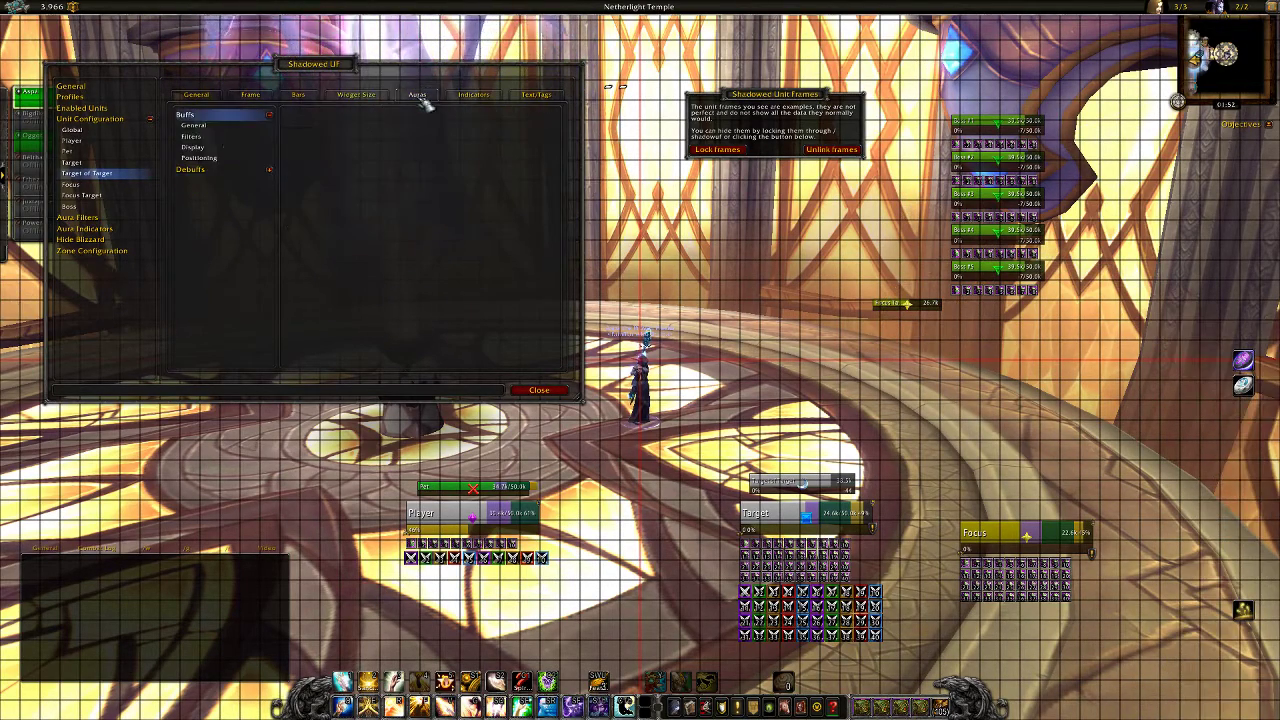
pyautogui.click(262, 172)
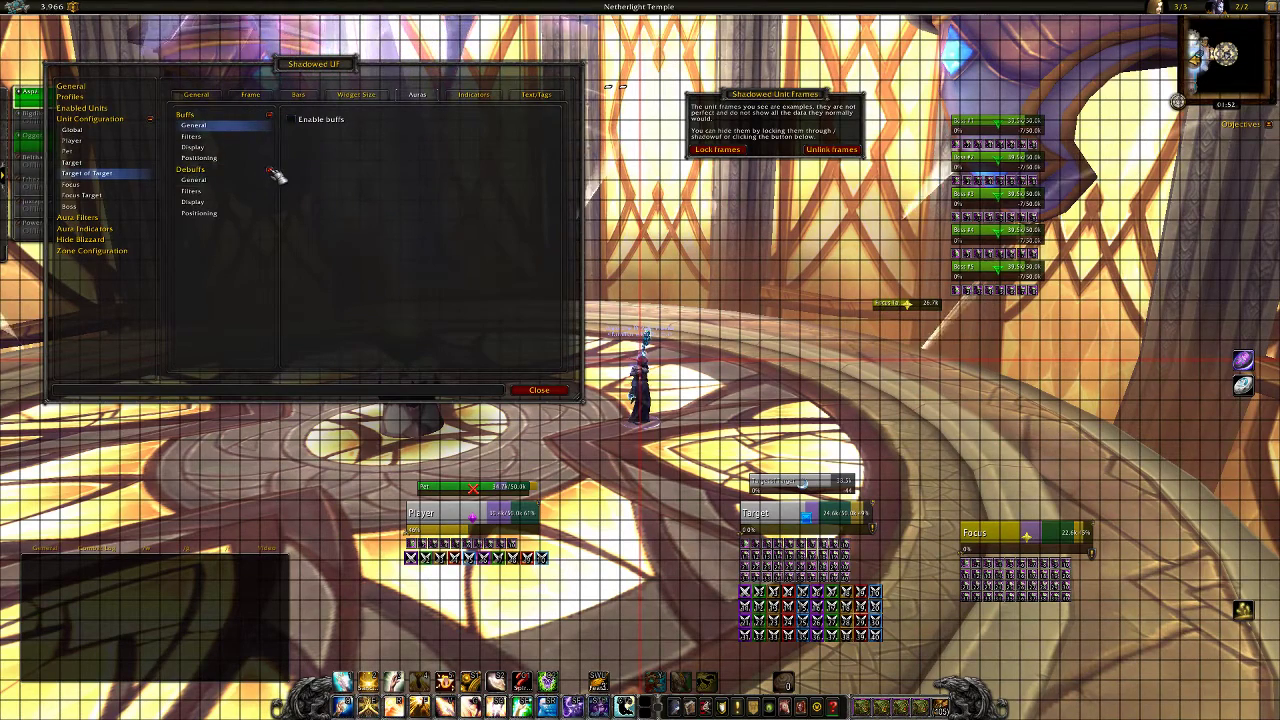
pyautogui.click(475, 95)
pyautogui.click(245, 127)
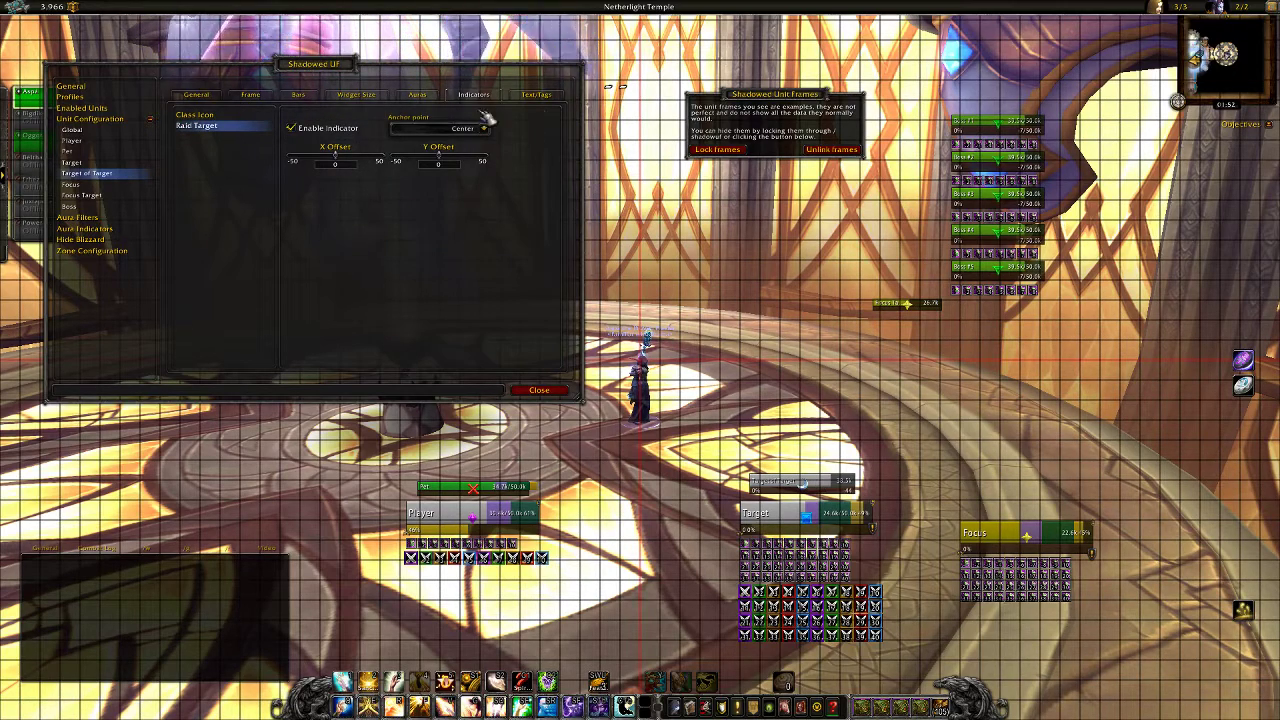
# Add Percent HP to Target of Target's health right text and clear both power bar texts
pyautogui.click(534, 95)
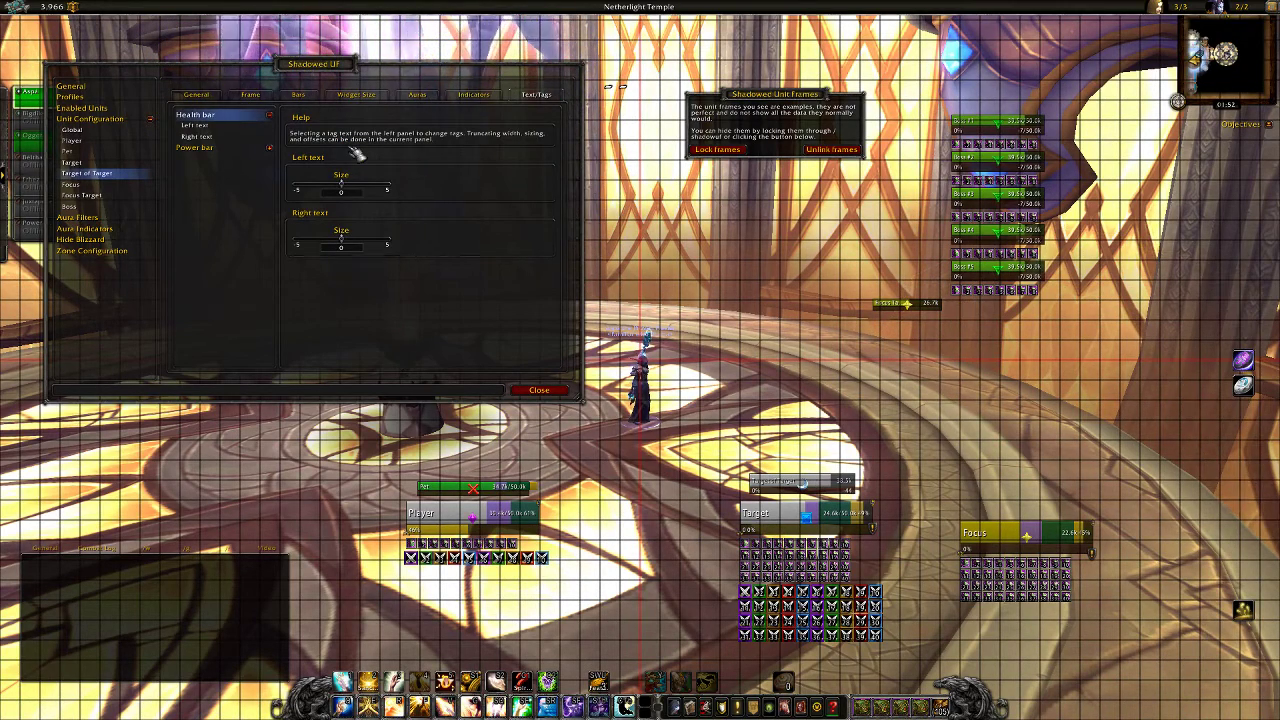
pyautogui.click(218, 128)
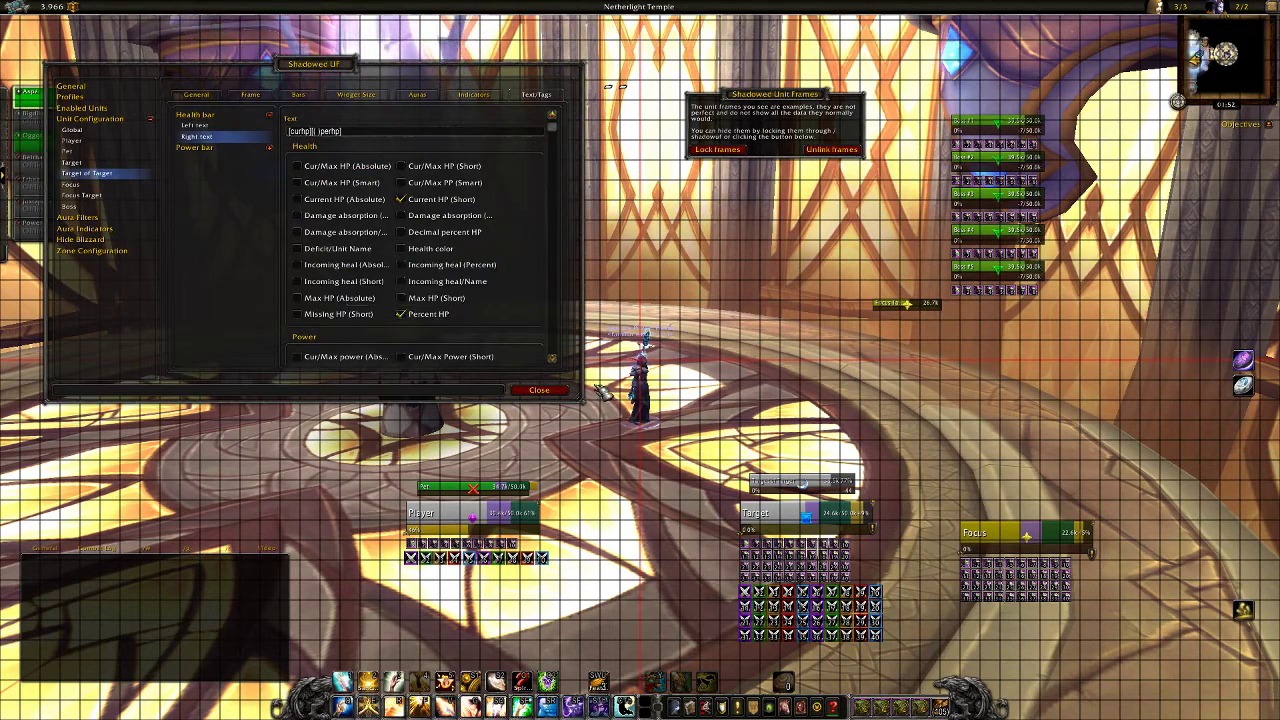
pyautogui.click(437, 318)
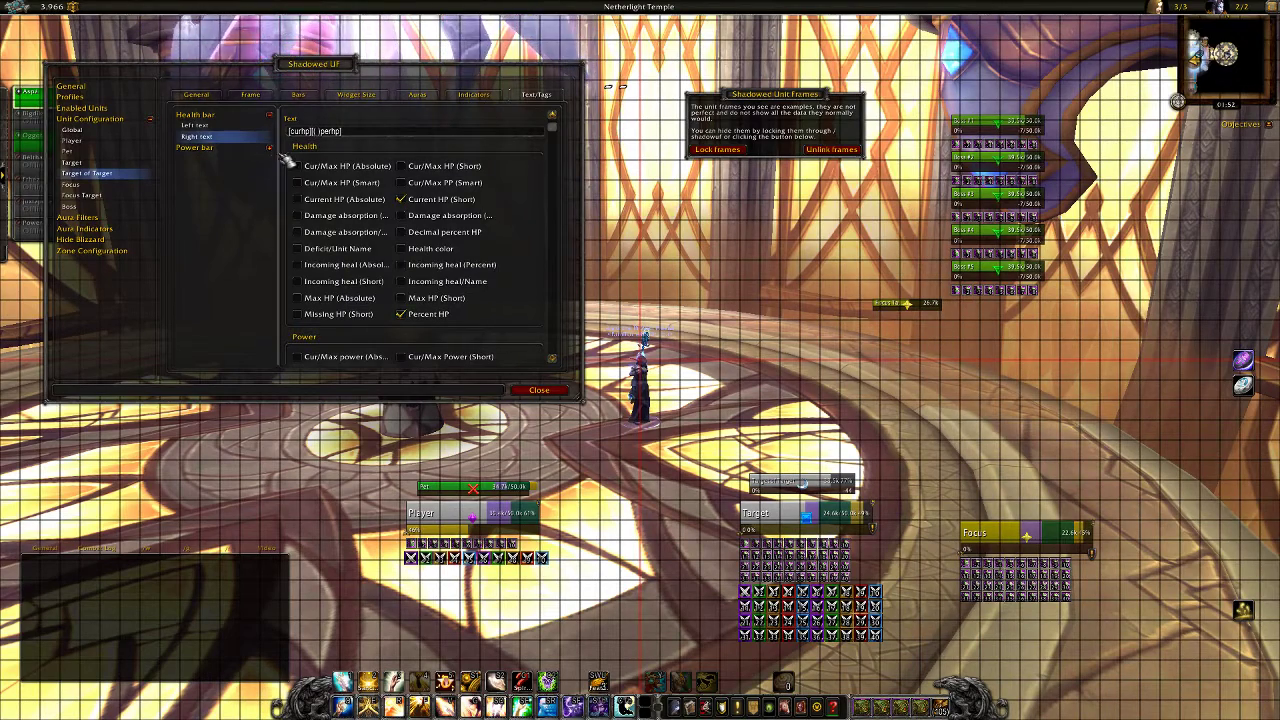
pyautogui.click(200, 147)
pyautogui.click(355, 132)
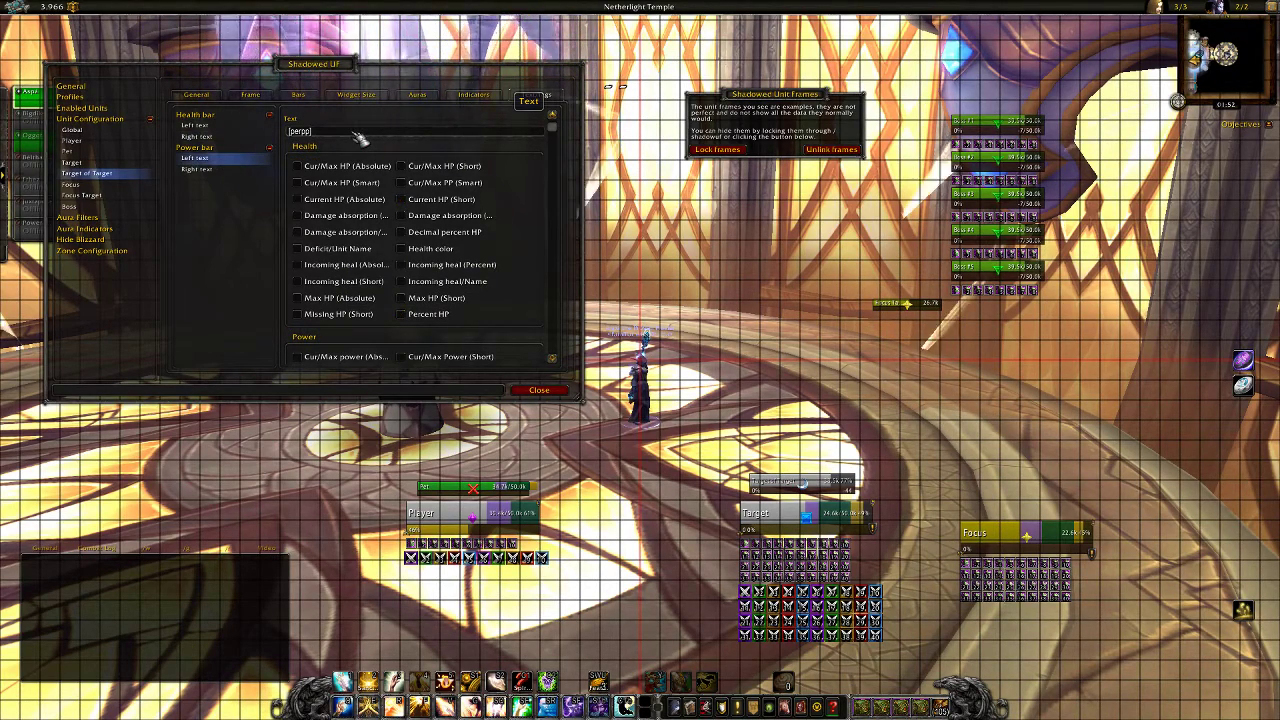
pyautogui.press('BackSpace')
pyautogui.press('BackSpace')
pyautogui.press('BackSpace')
pyautogui.press('BackSpace')
pyautogui.press('BackSpace')
pyautogui.press('BackSpace')
pyautogui.press('BackSpace')
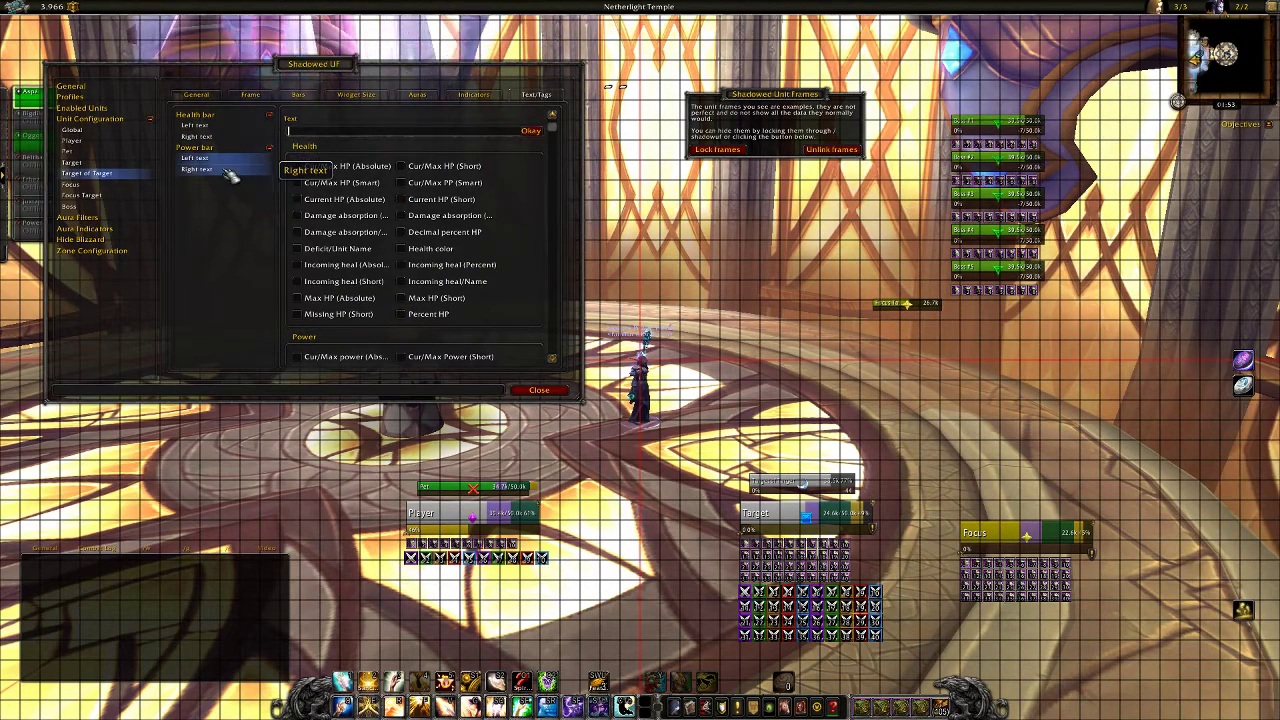
pyautogui.click(340, 134)
pyautogui.press('BackSpace')
pyautogui.press('BackSpace')
pyautogui.press('BackSpace')
pyautogui.press('BackSpace')
pyautogui.press('BackSpace')
pyautogui.press('BackSpace')
pyautogui.press('BackSpace')
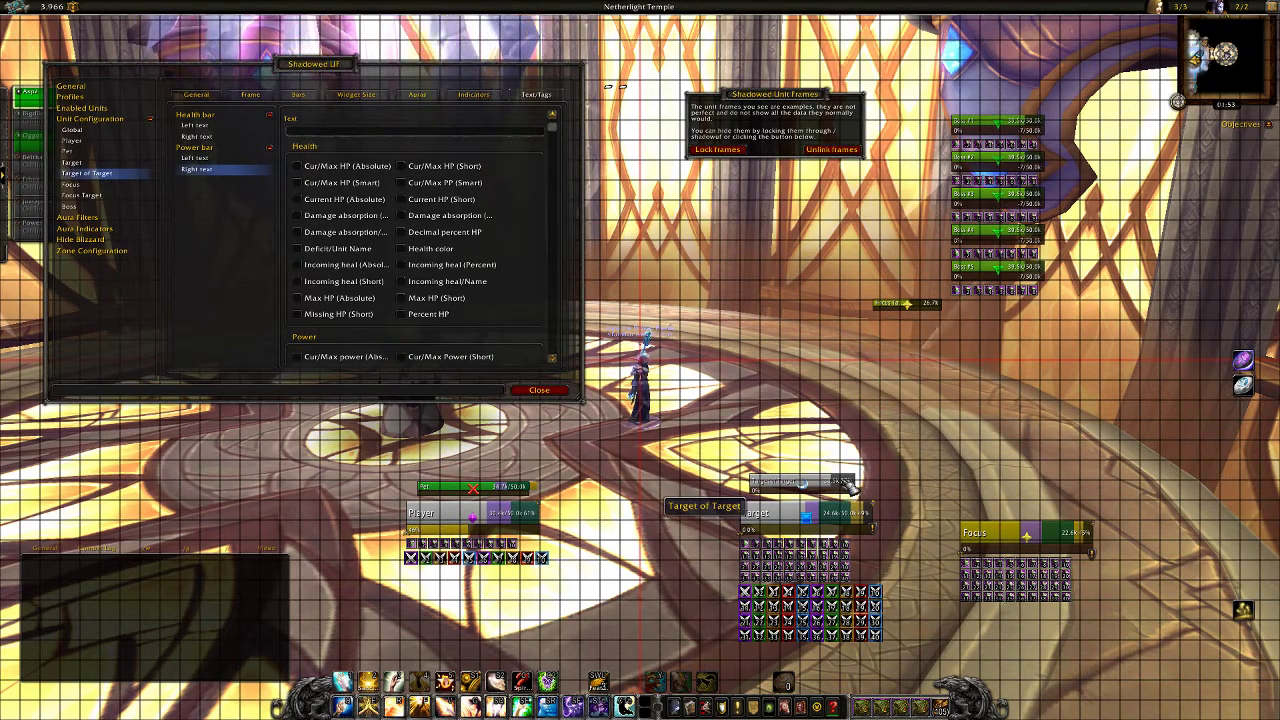
pyautogui.click(82, 195)
# Drag the Focus Target frame above the Focus frame and check its bar and widget sizes
pyautogui.moveTo(865, 328); pyautogui.dragTo(1030, 510)
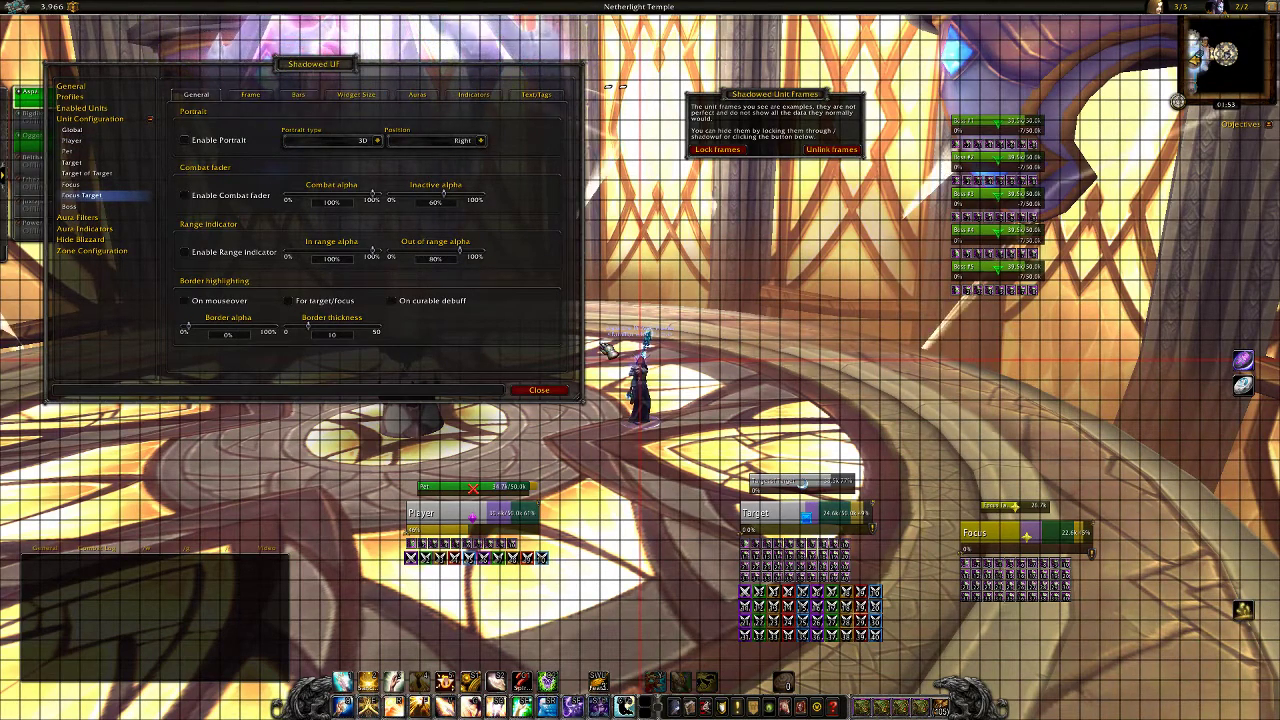
pyautogui.click(296, 96)
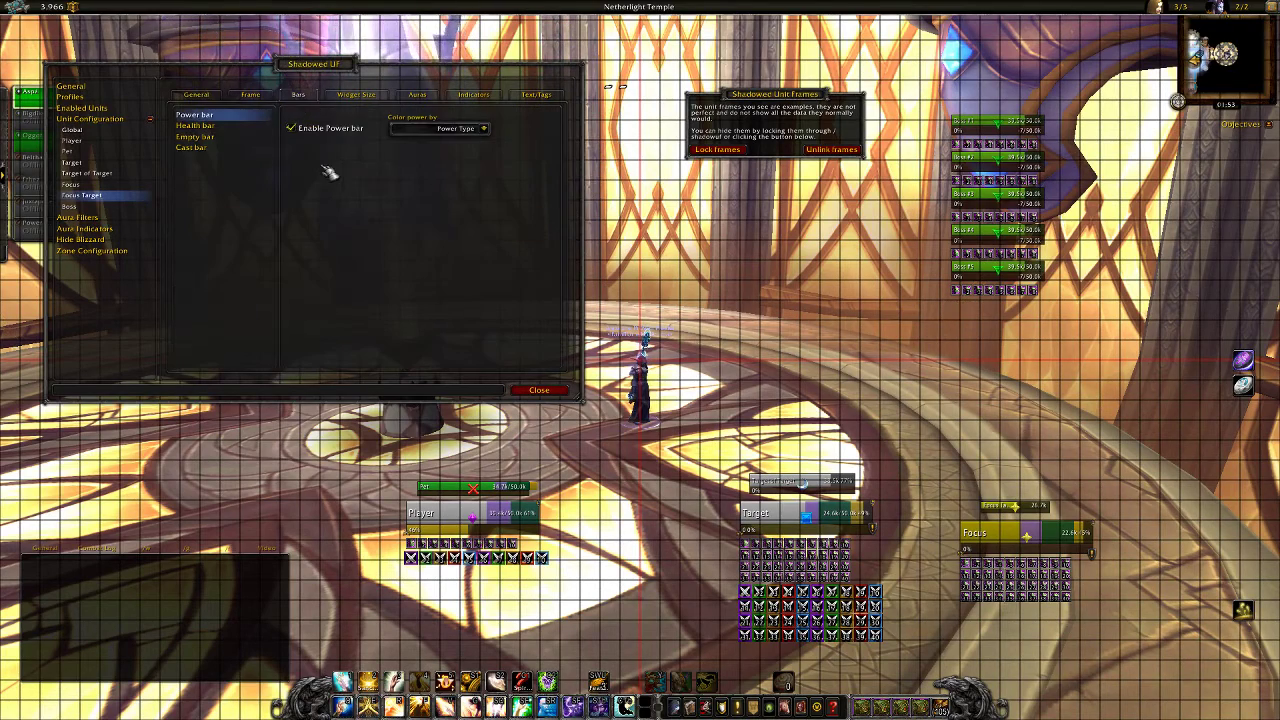
pyautogui.click(210, 137)
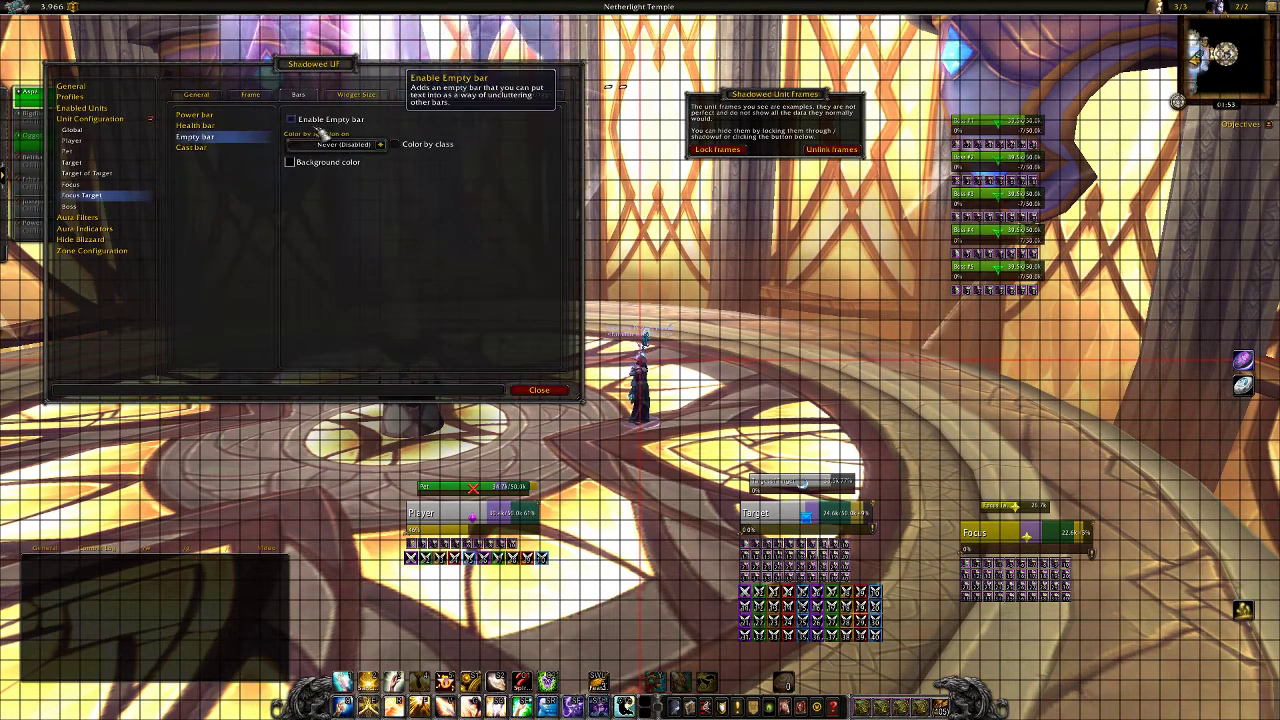
pyautogui.click(356, 94)
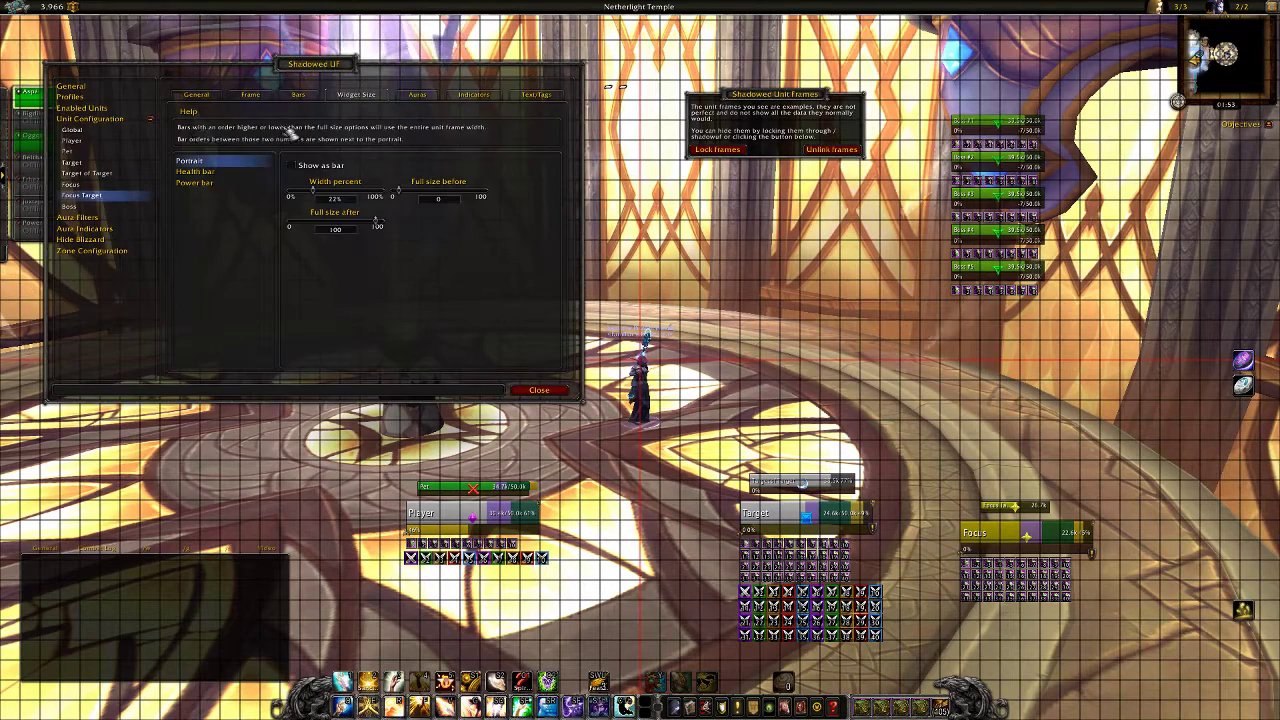
pyautogui.click(205, 173)
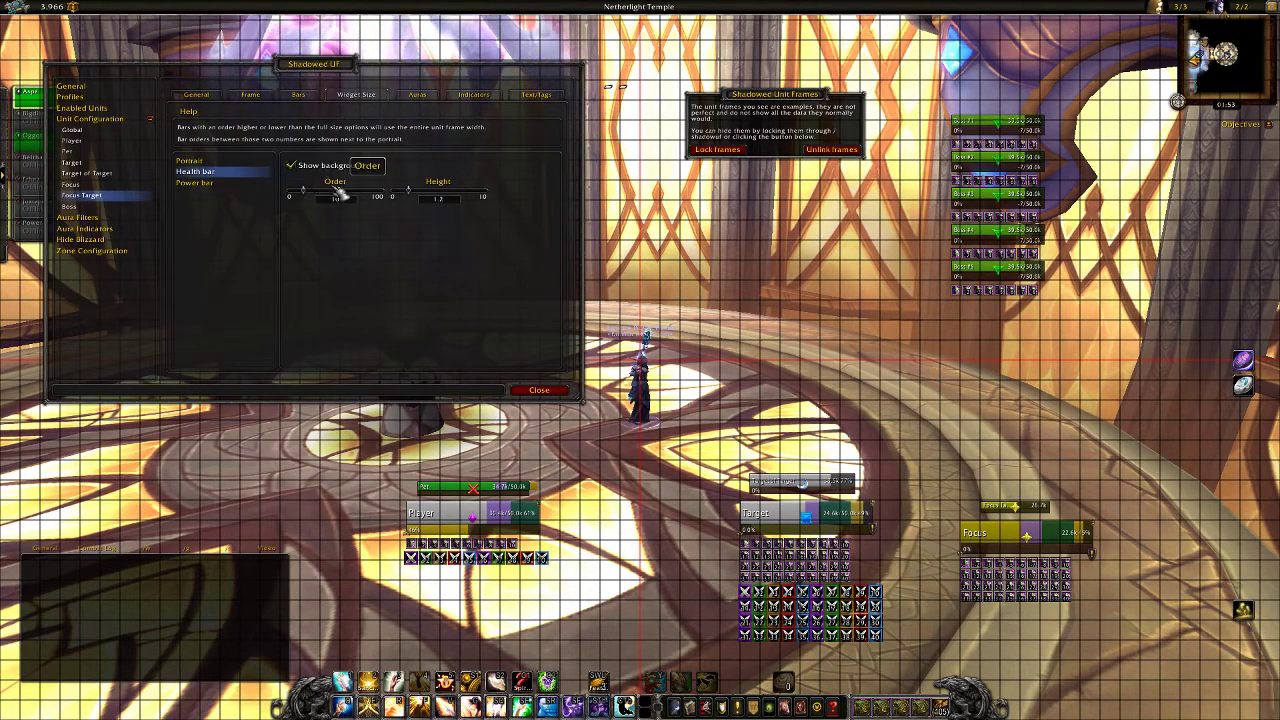
pyautogui.click(195, 183)
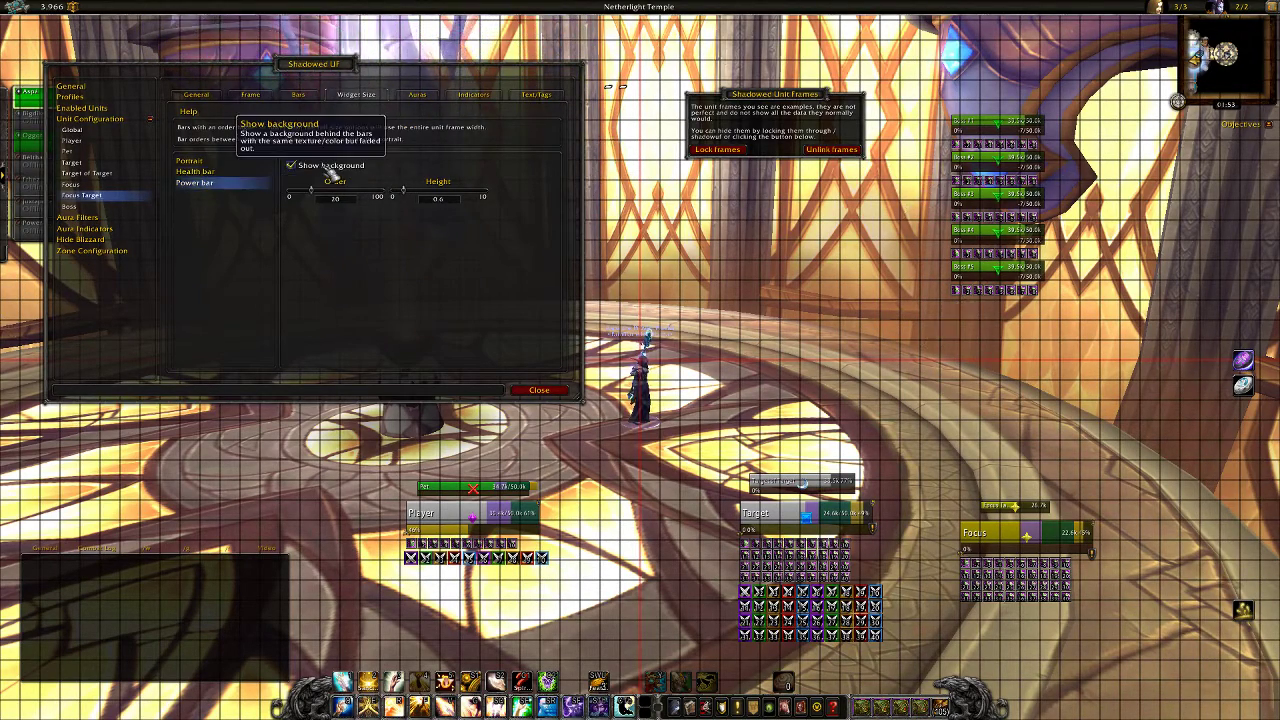
# Set Focus Target's Height to 40 and Width to 160, then nudge the frame slightly right
pyautogui.click(260, 96)
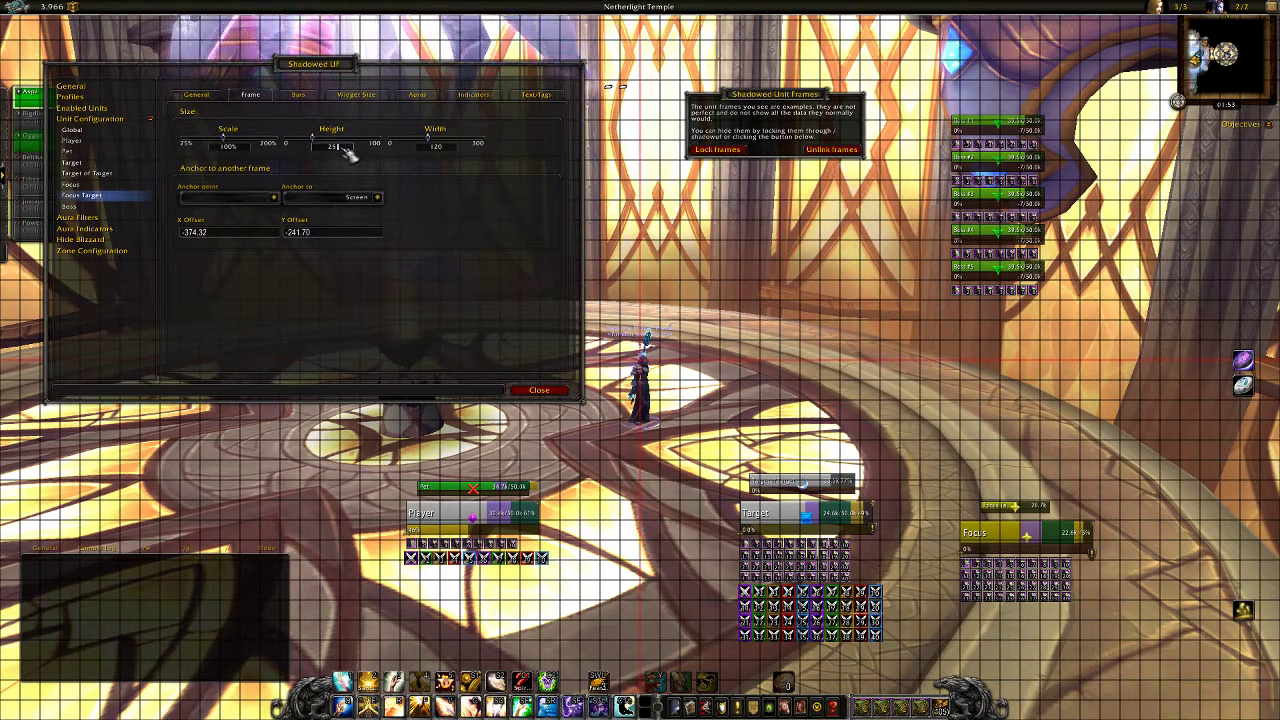
pyautogui.write('40')
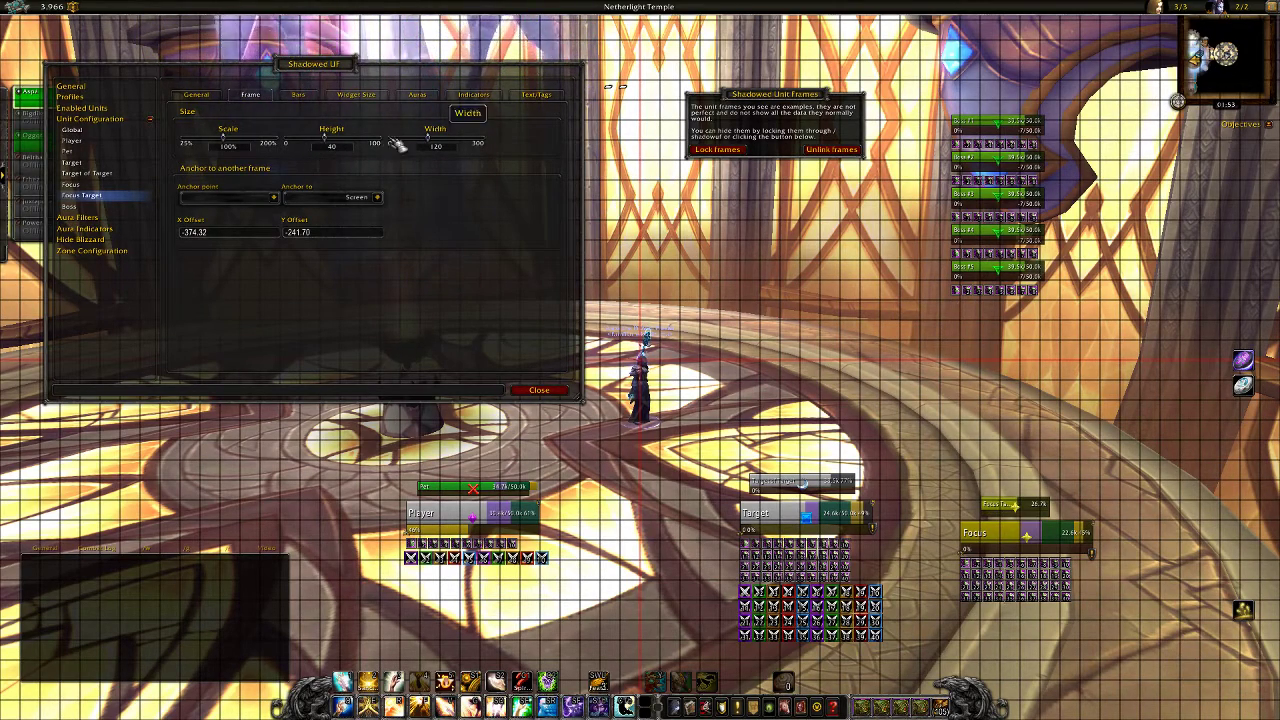
pyautogui.click(436, 146)
pyautogui.write('160')
pyautogui.press('Return')
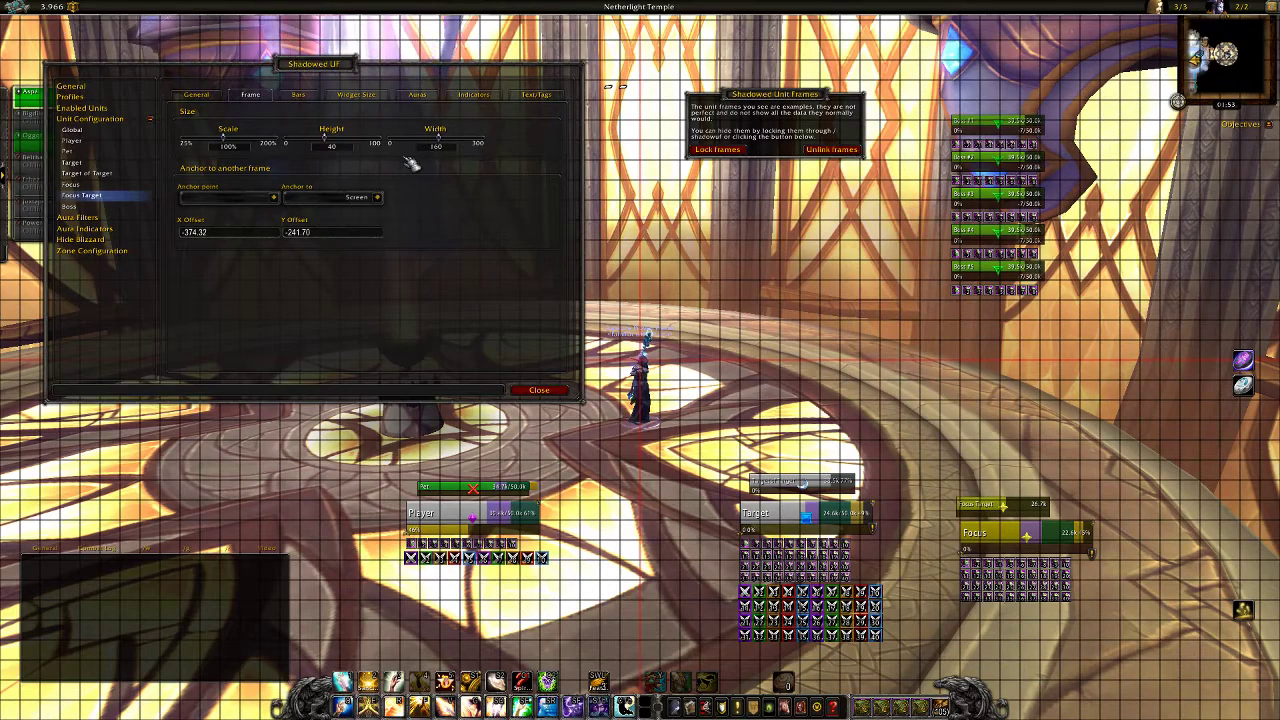
pyautogui.moveTo(1028, 504); pyautogui.dragTo(1047, 508)
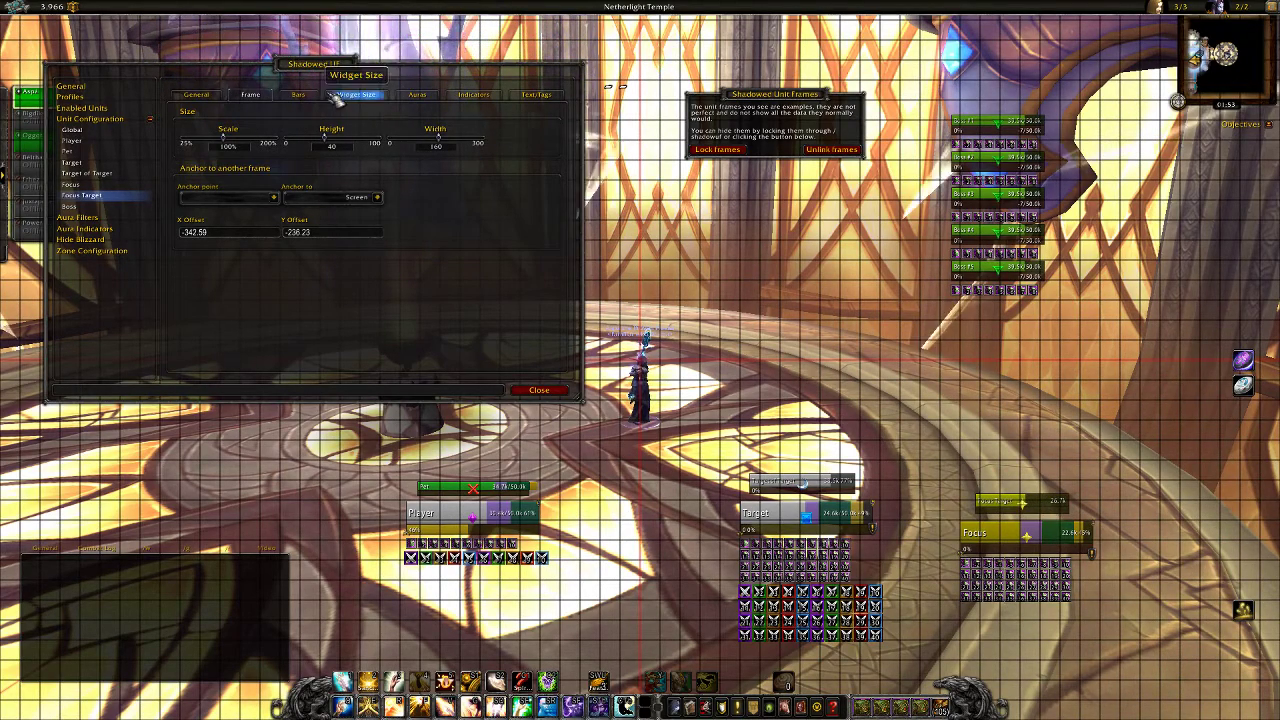
# Review Focus Target's aura and indicator settings, including the raid target icon's placement
pyautogui.click(417, 94)
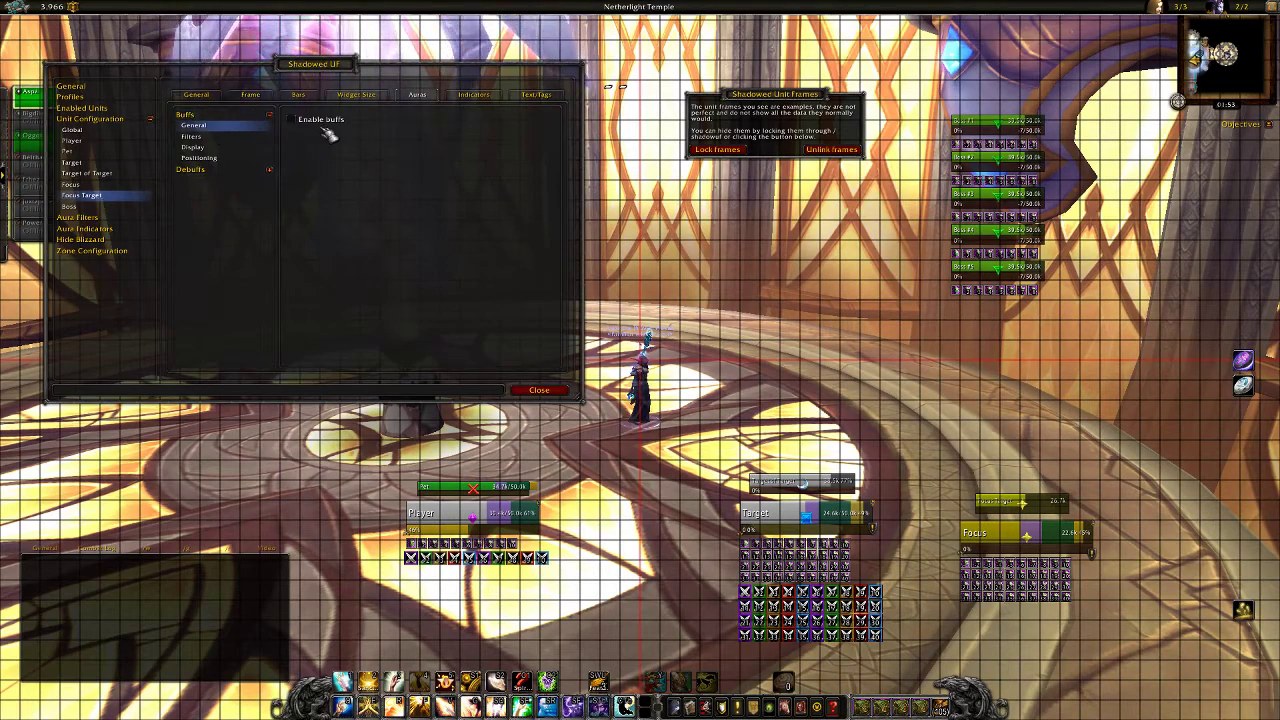
pyautogui.click(473, 94)
pyautogui.click(205, 127)
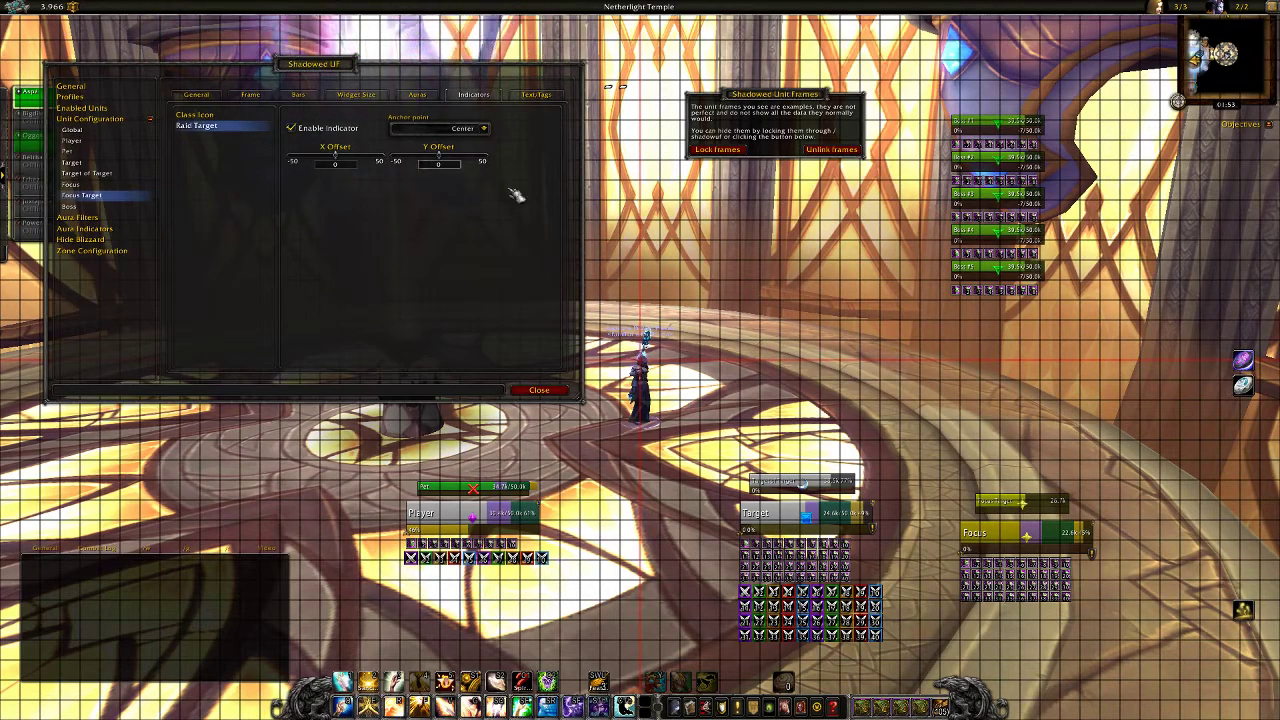
# Trim Focus Target's health bar left text to [name] and add Percent HP to the right text
pyautogui.click(538, 98)
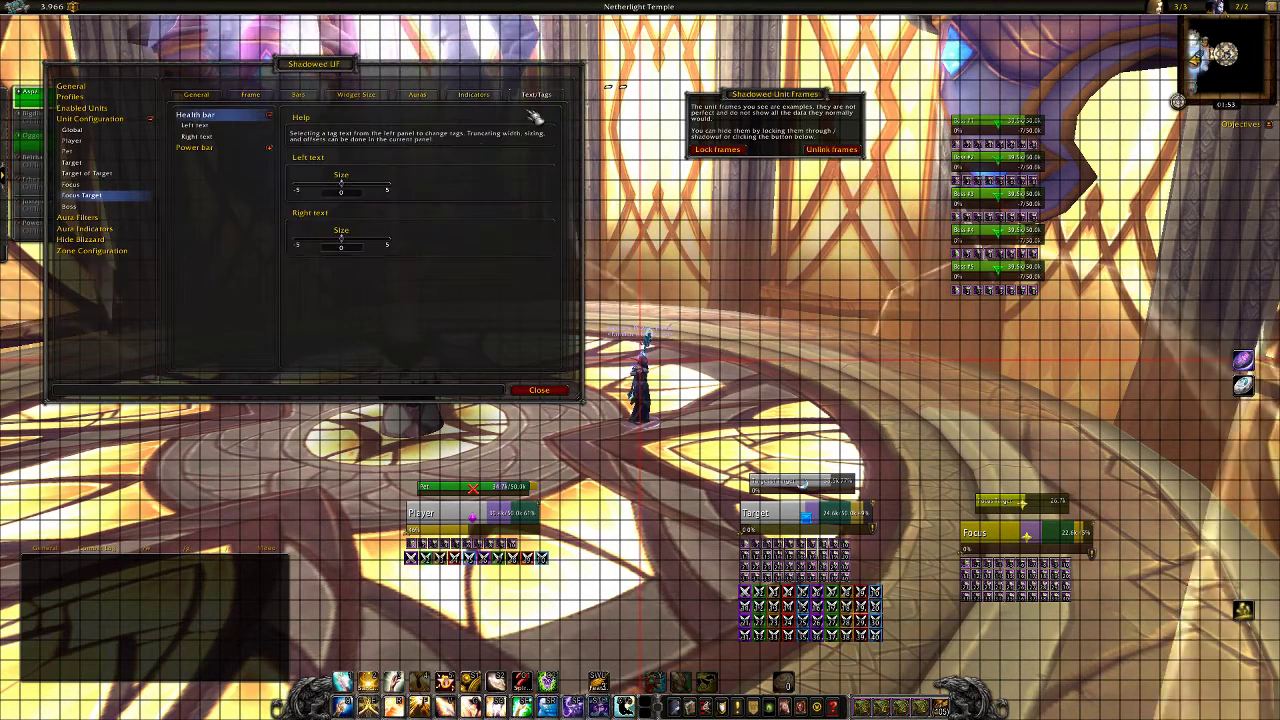
pyautogui.click(220, 126)
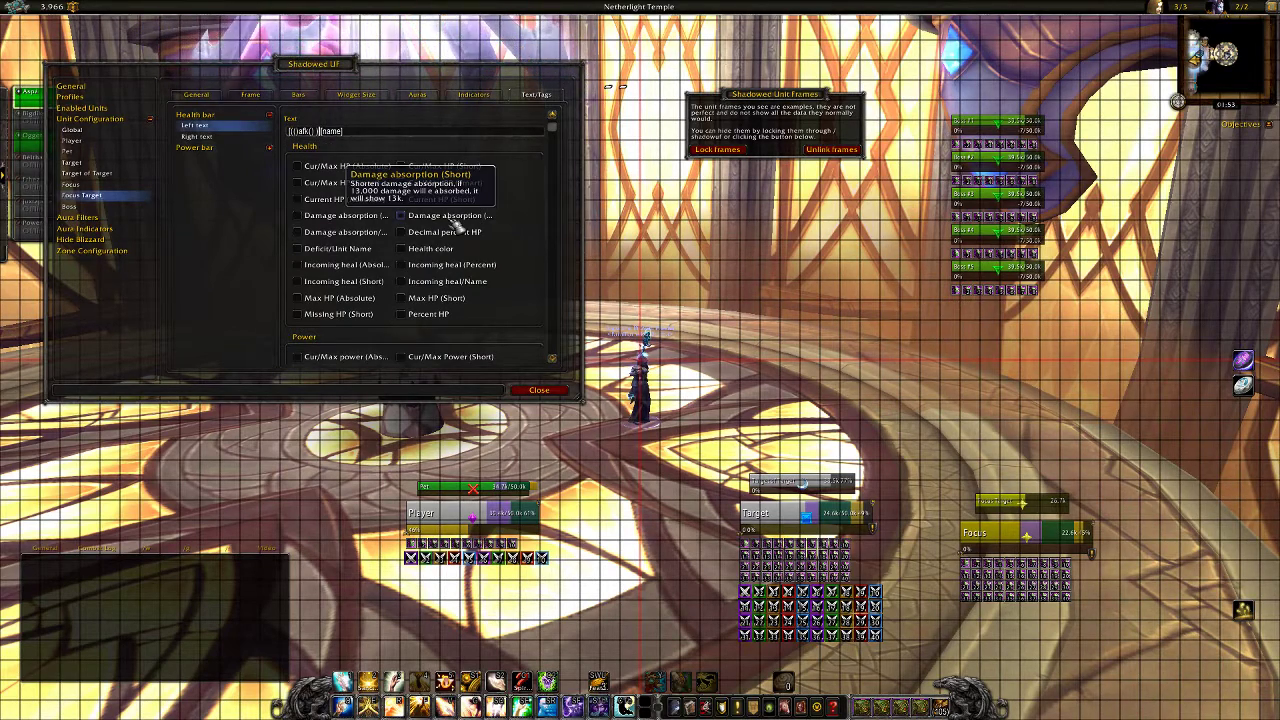
pyautogui.press('BackSpace')
pyautogui.press('BackSpace')
pyautogui.press('BackSpace')
pyautogui.press('BackSpace')
pyautogui.press('BackSpace')
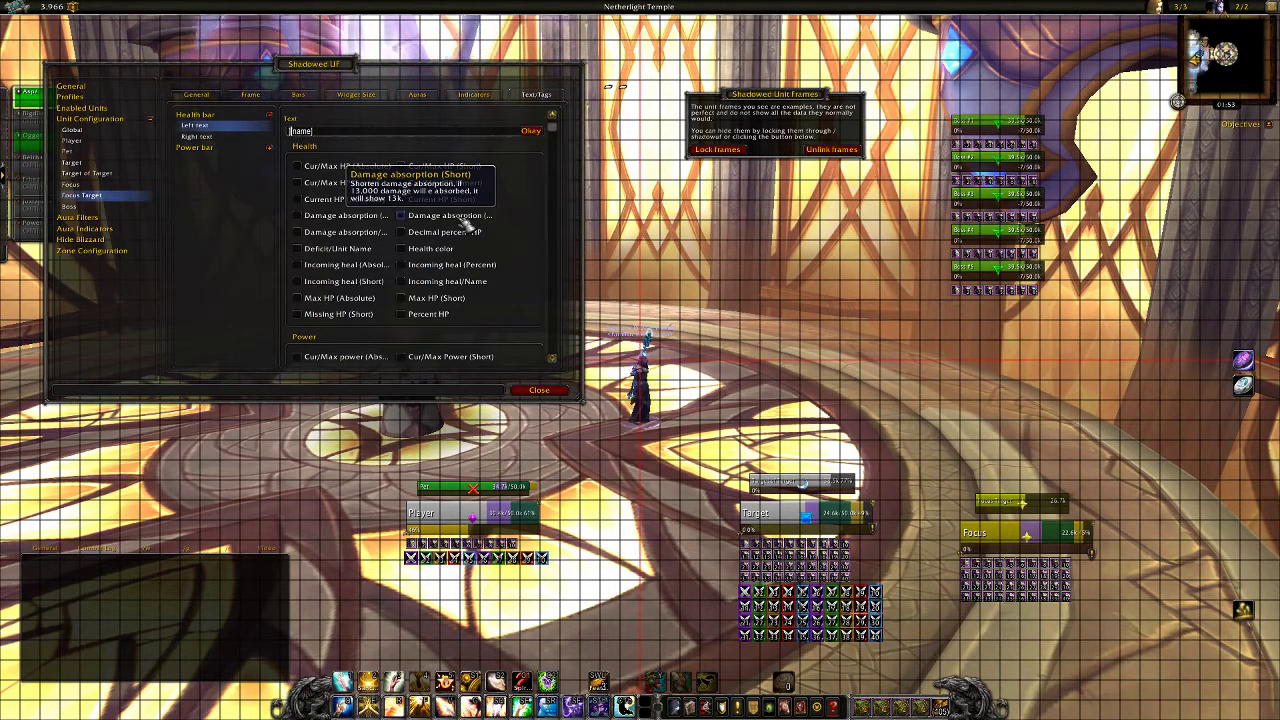
pyautogui.click(237, 137)
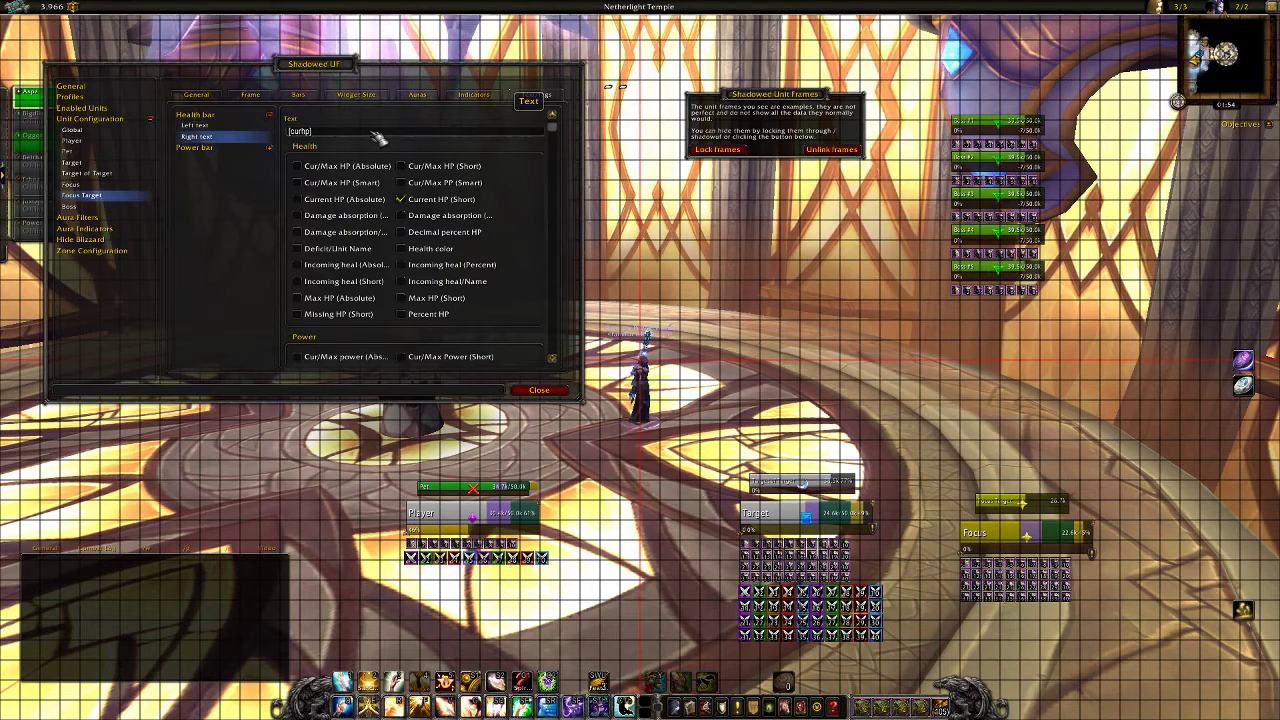
pyautogui.click(445, 318)
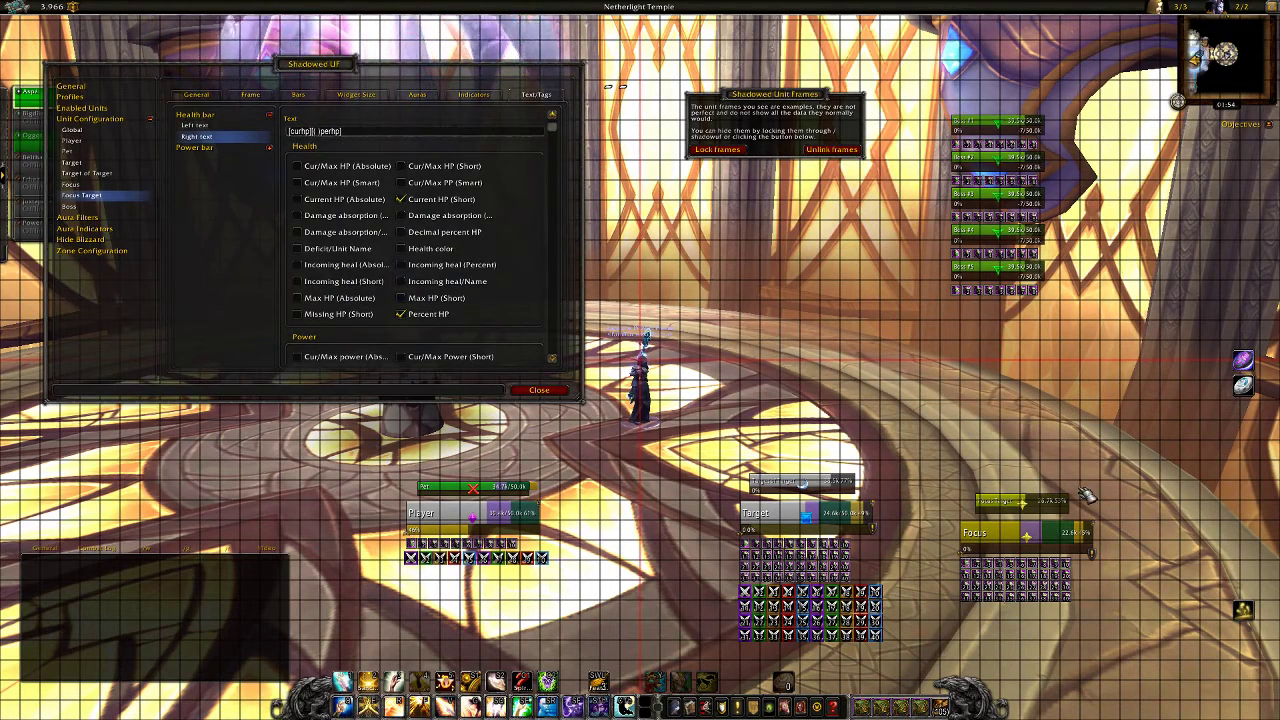
pyautogui.click(270, 148)
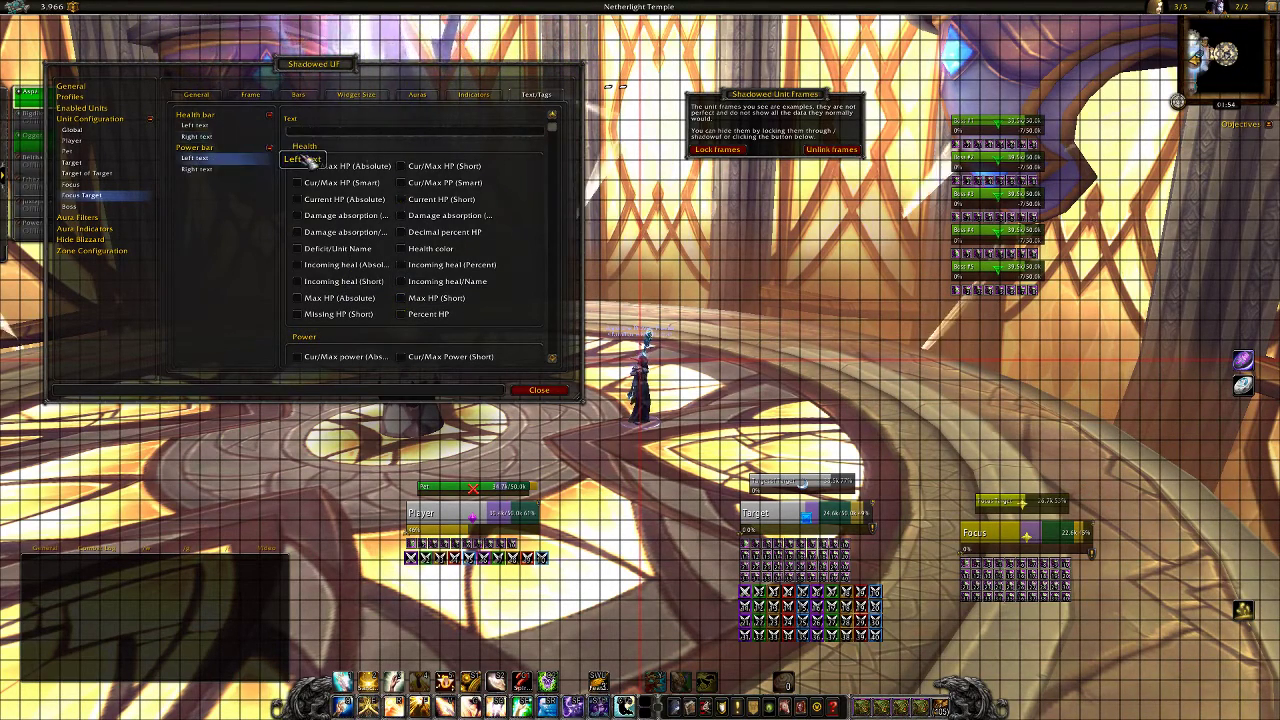